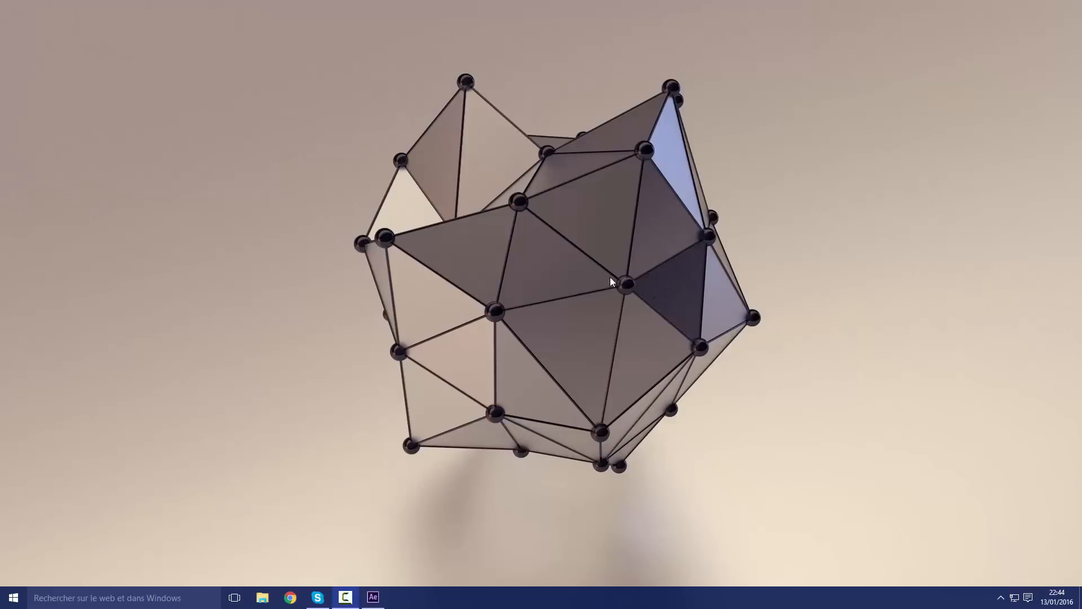
Switch to After Effects and look over the empty workspace: project, effects, composition, flowchart, info, audio and timeline areas
left_click(373, 596)
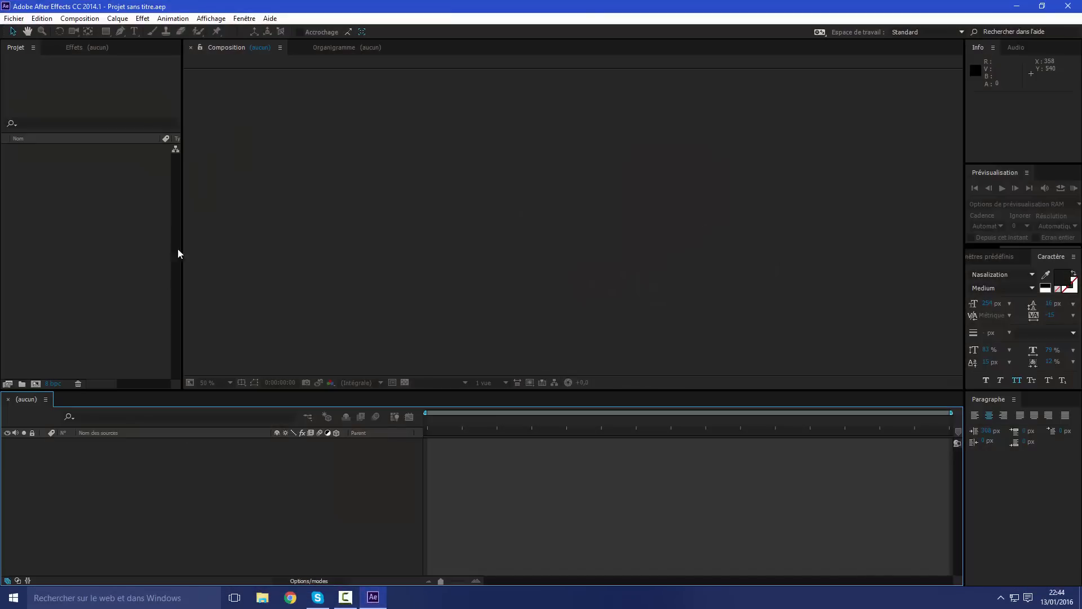
left_click(110, 233)
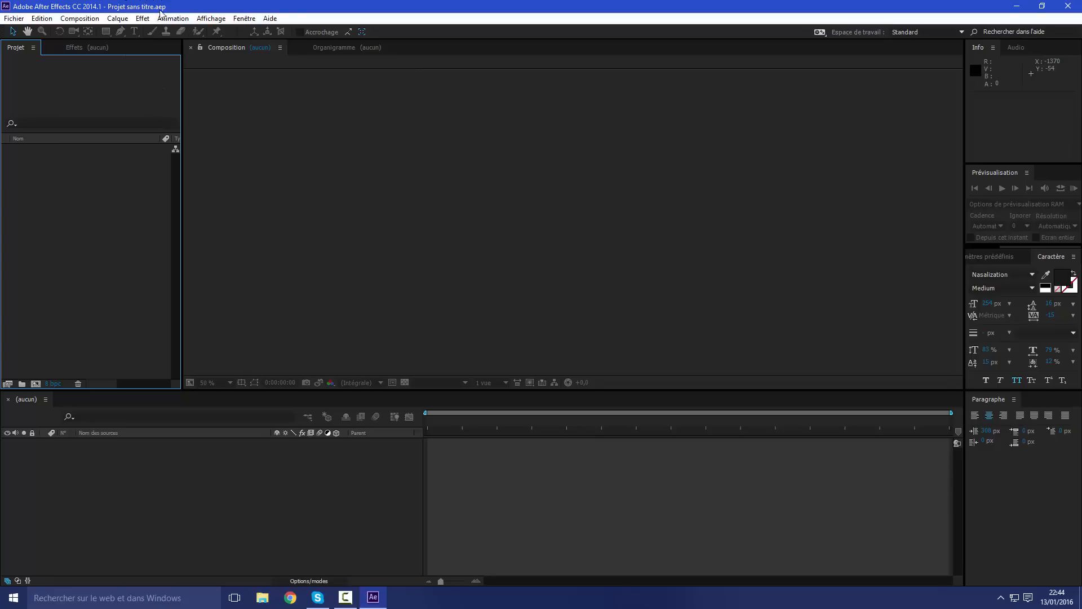
right_click(124, 242)
left_click(148, 206)
left_click(75, 47)
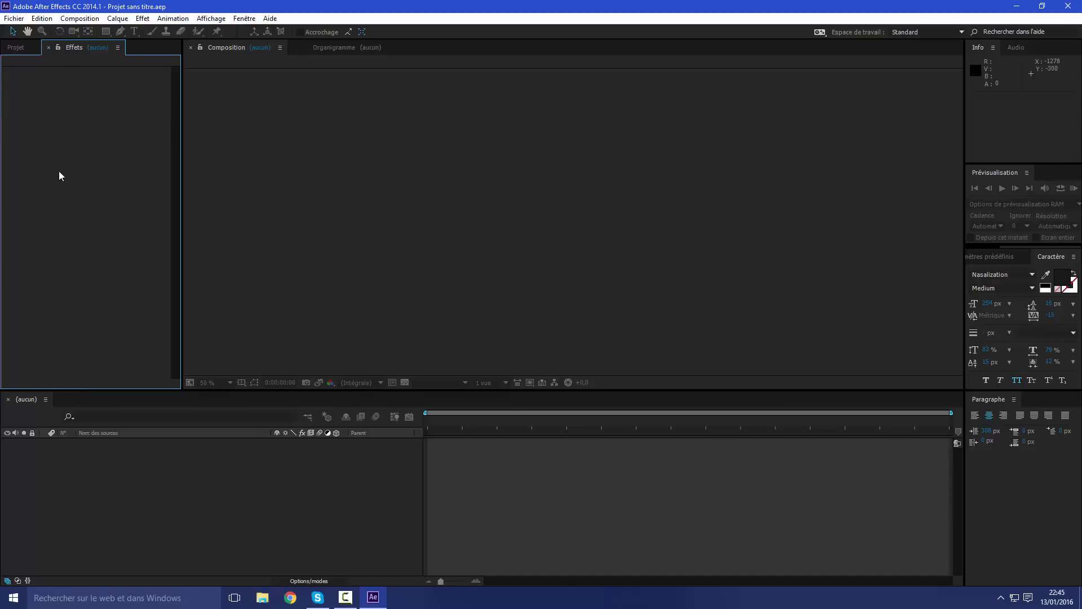
left_click(15, 48)
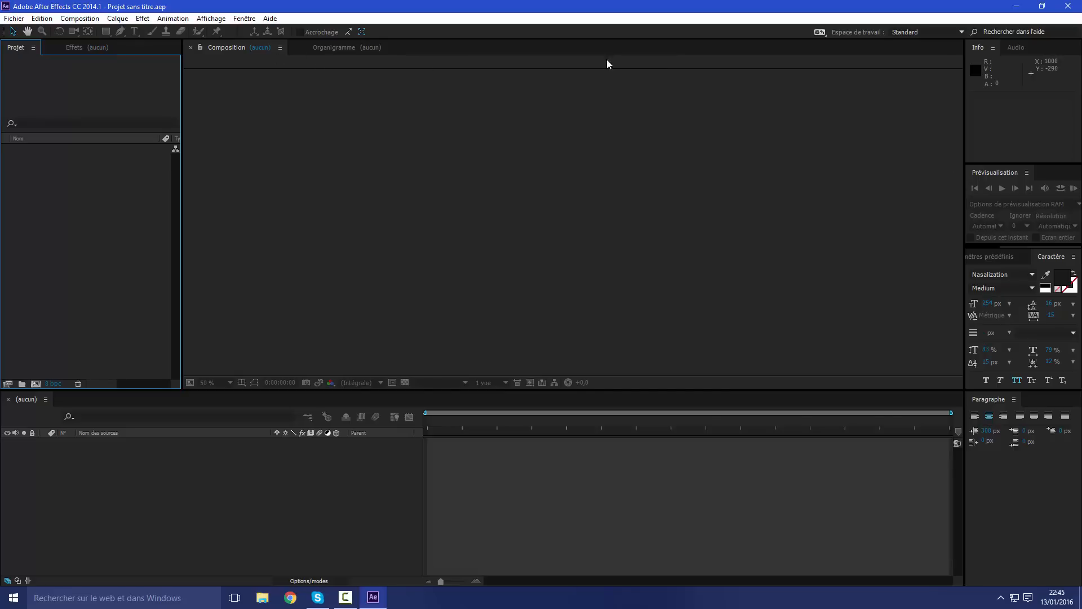
left_click(316, 49)
left_click(264, 47)
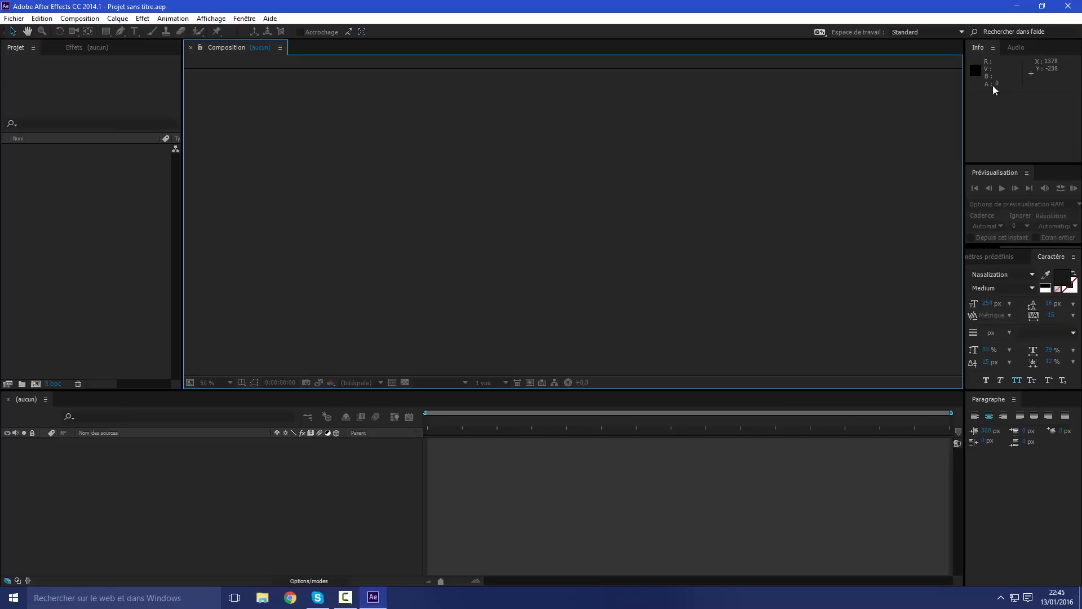
left_click(1018, 47)
left_click(974, 49)
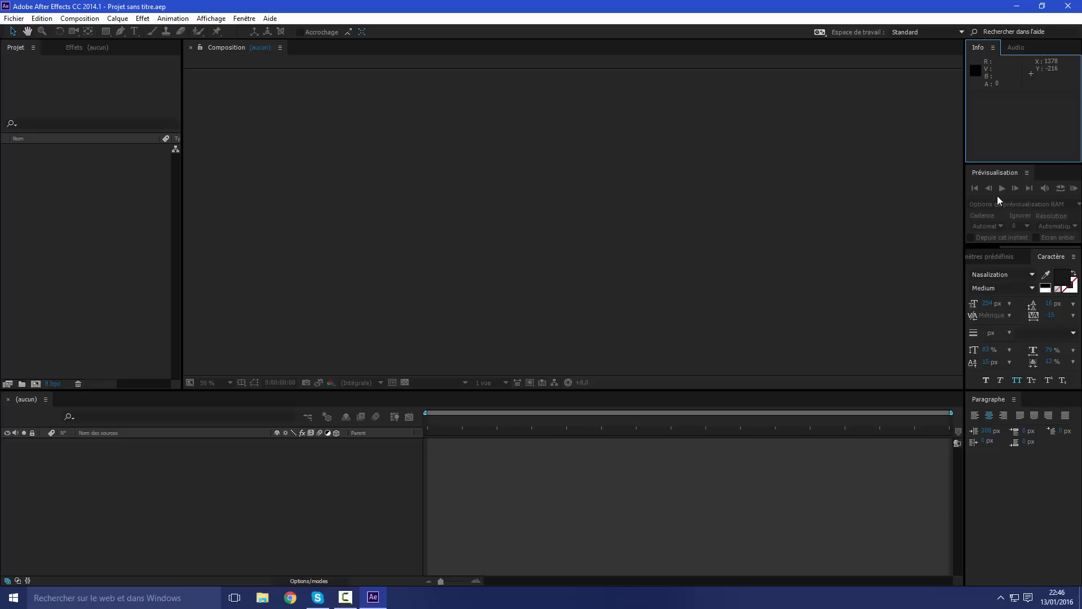
left_click(131, 458)
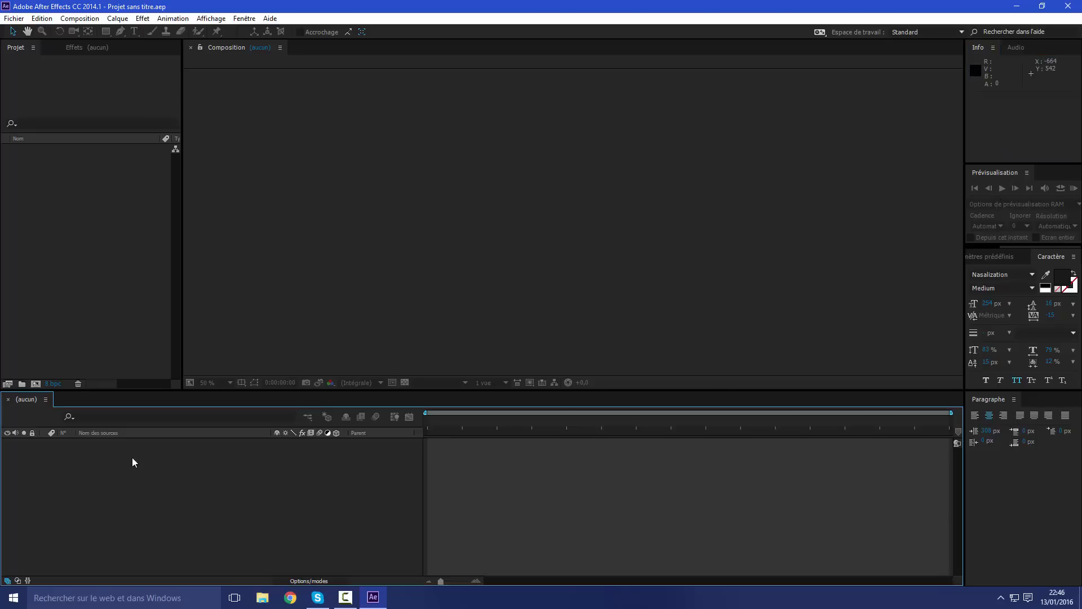
Start a new composition with the HDTV 1080 29,97 preset and a duration of 0;00;20;00
right_click(85, 300)
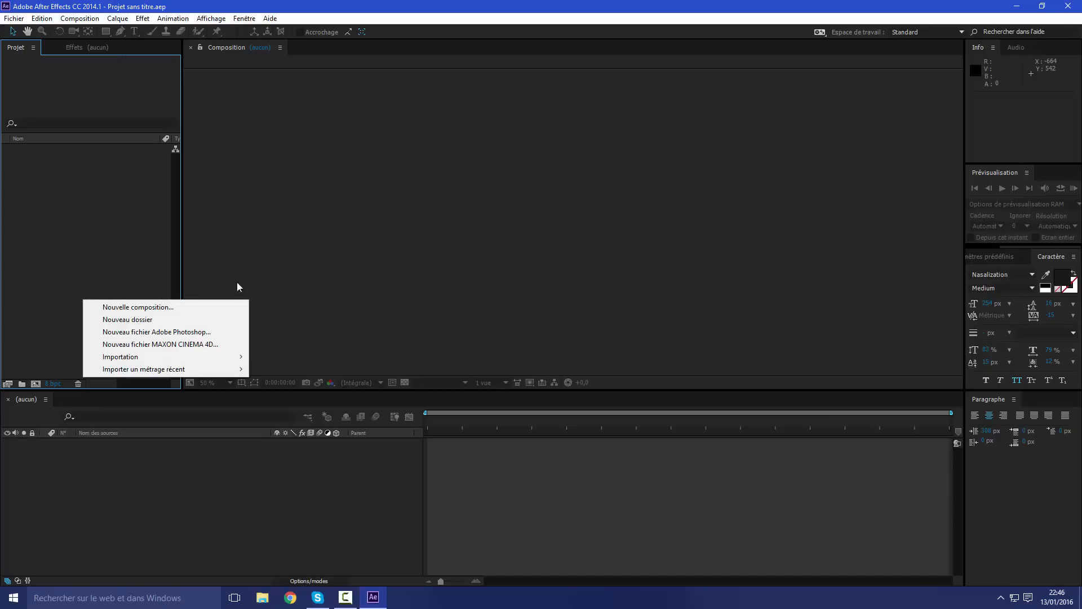
left_click(54, 238)
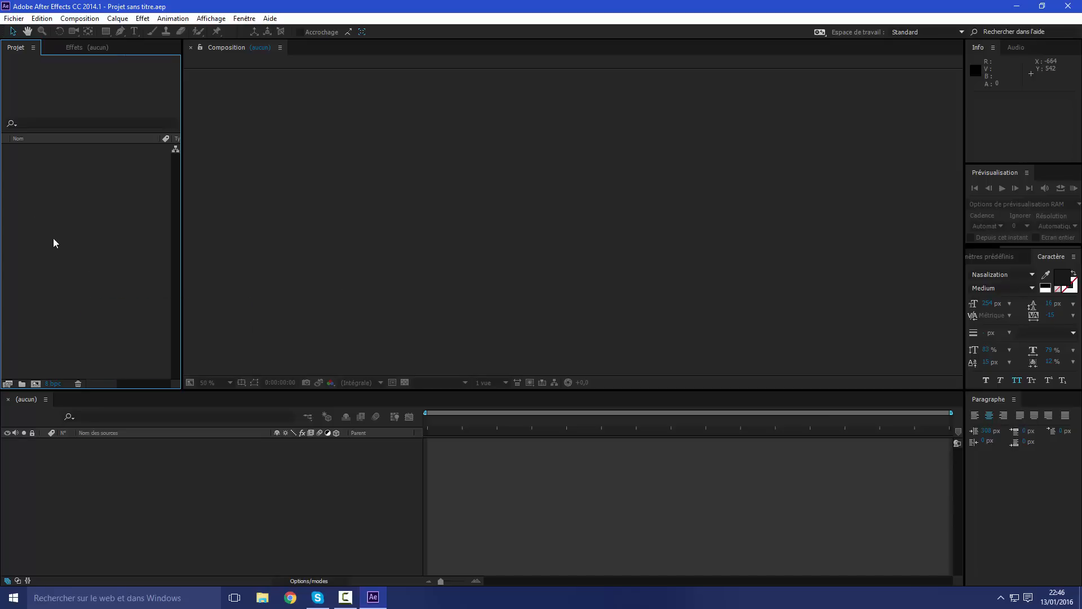
right_click(79, 217)
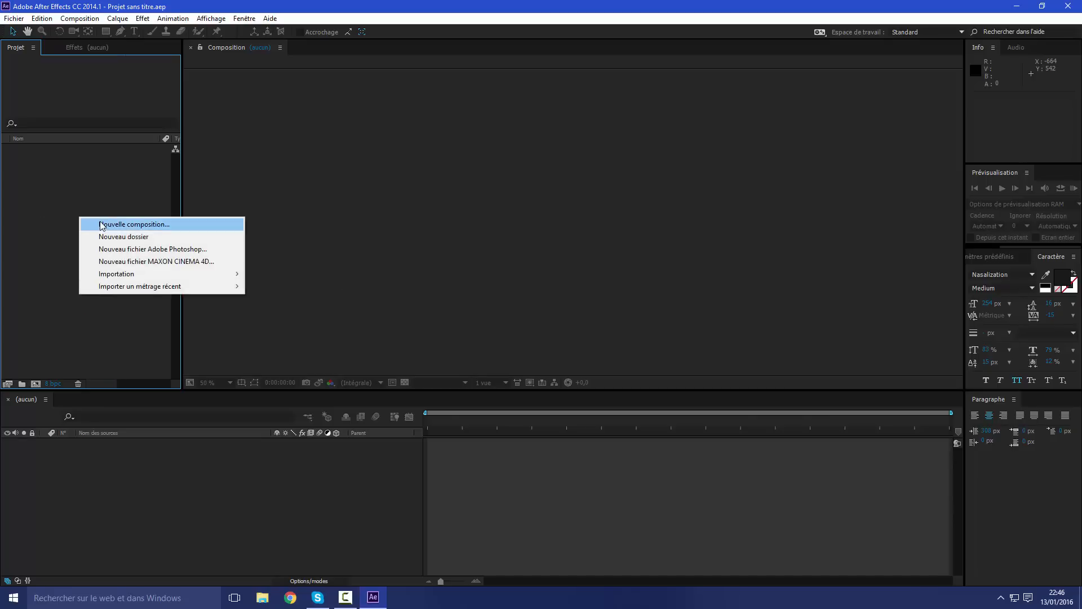
left_click(102, 225)
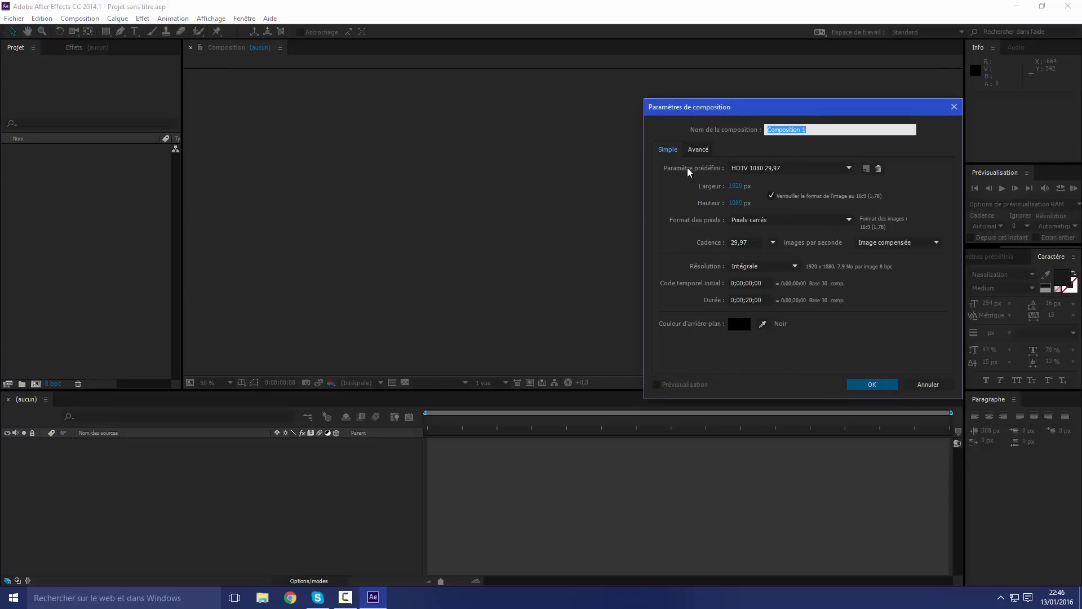
left_click(734, 171)
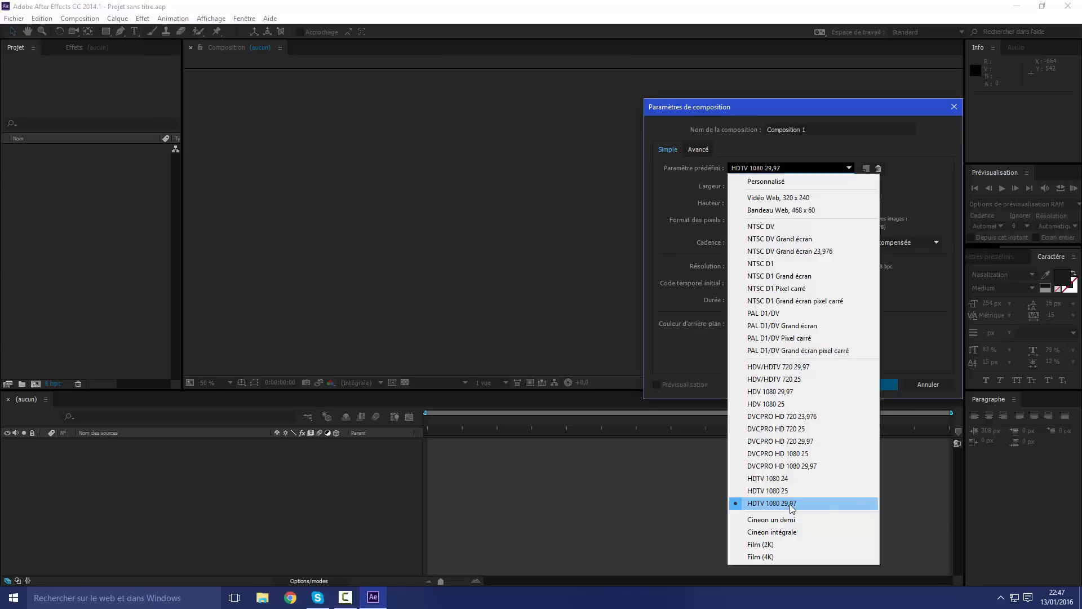
left_click(791, 504)
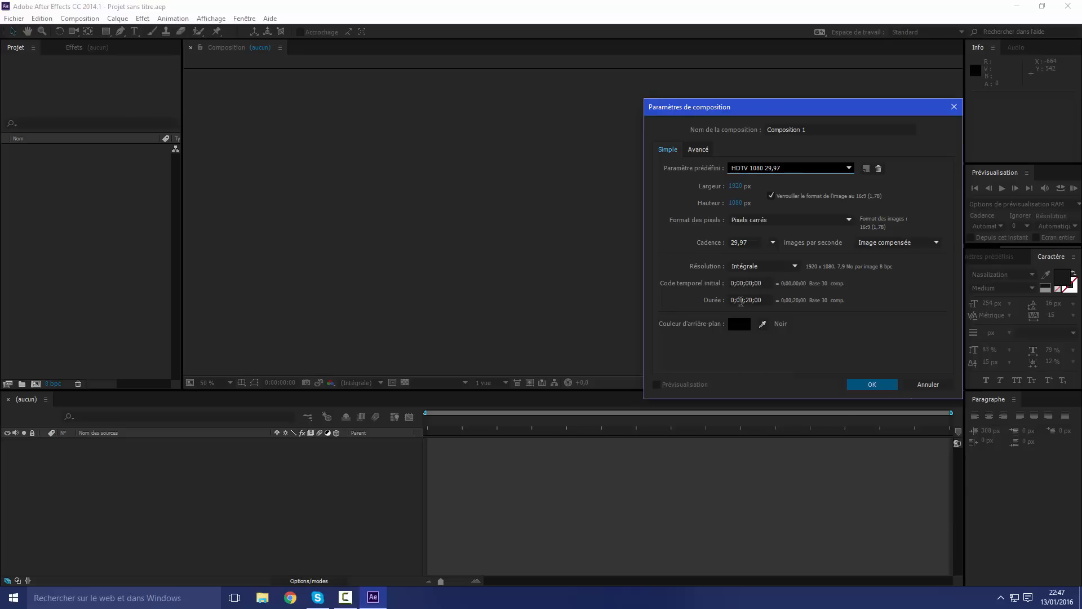
left_click(755, 299)
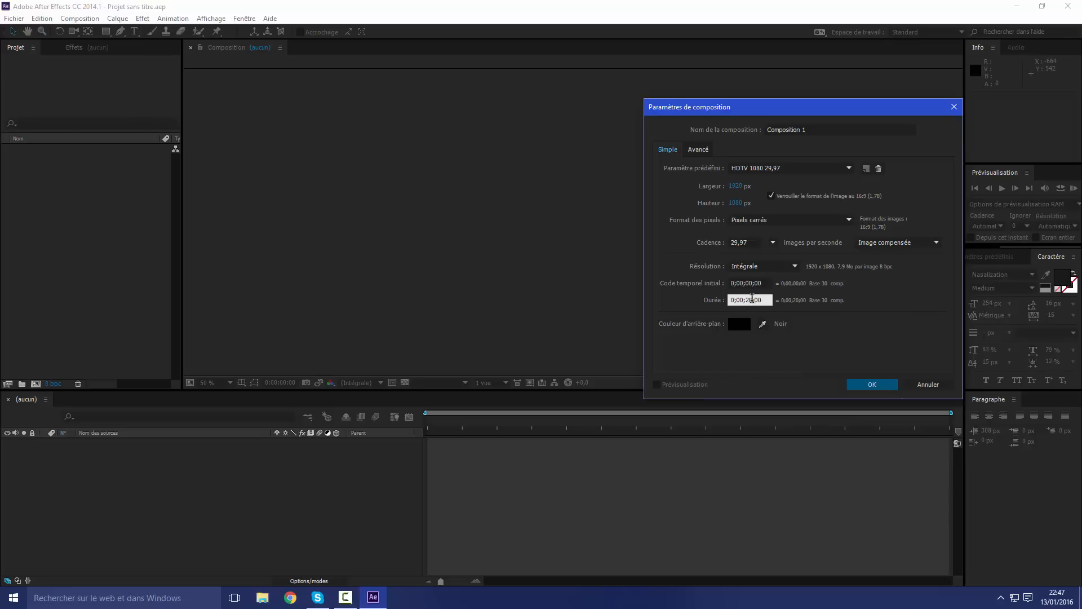
left_click(871, 387)
Set the background colour to red AD4040 and create the composition
left_click(739, 323)
left_click(466, 249)
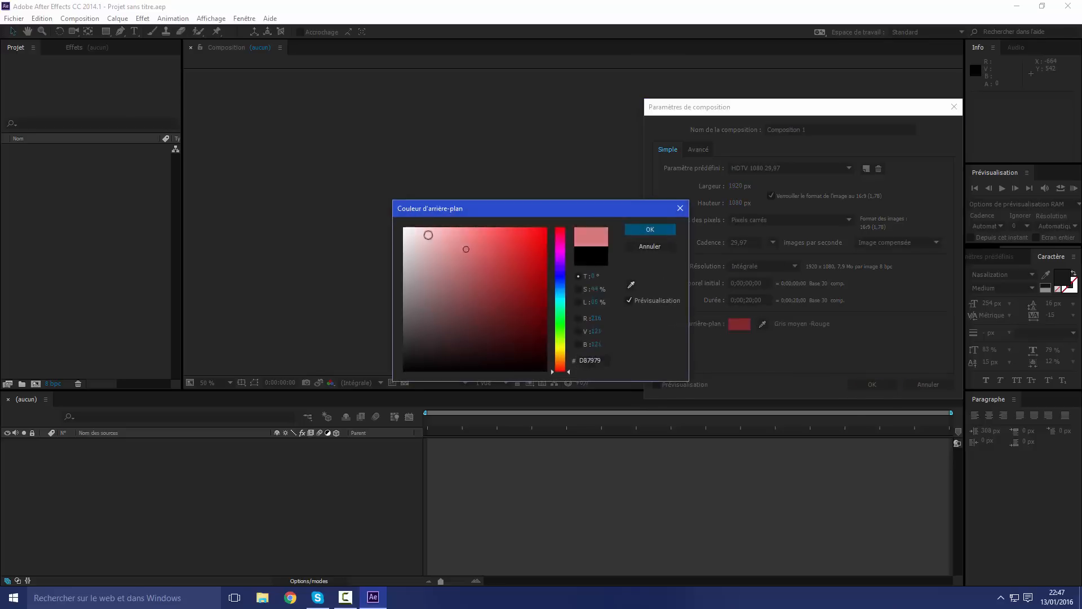
mouse_move(428, 235)
left_mouse_down()
mouse_move(435, 267)
mouse_move(380, 269)
left_mouse_up()
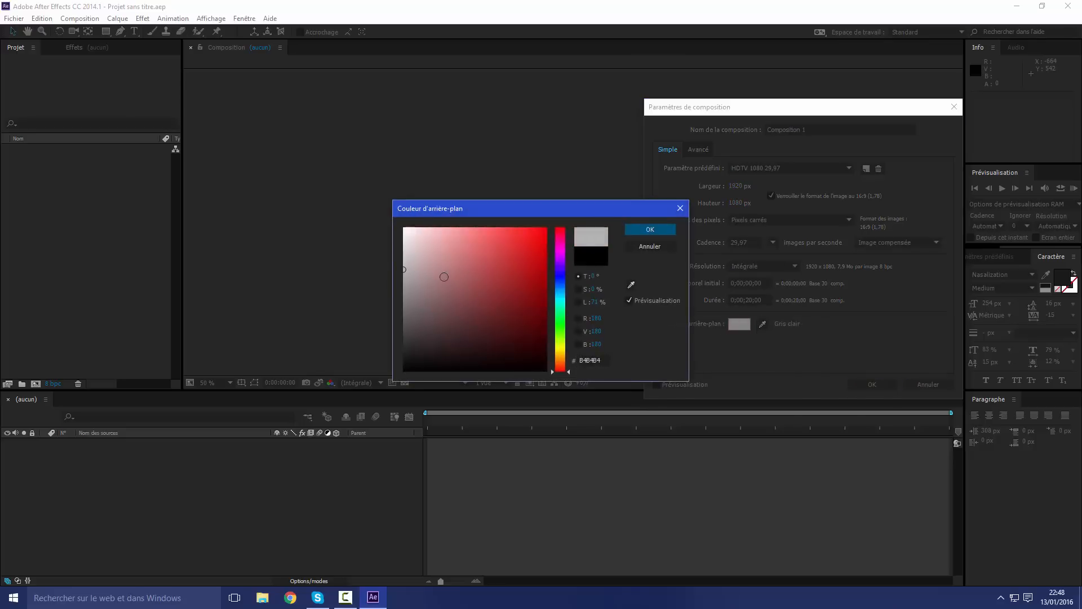
mouse_move(444, 277)
left_mouse_down()
mouse_move(488, 296)
mouse_move(494, 274)
left_mouse_up()
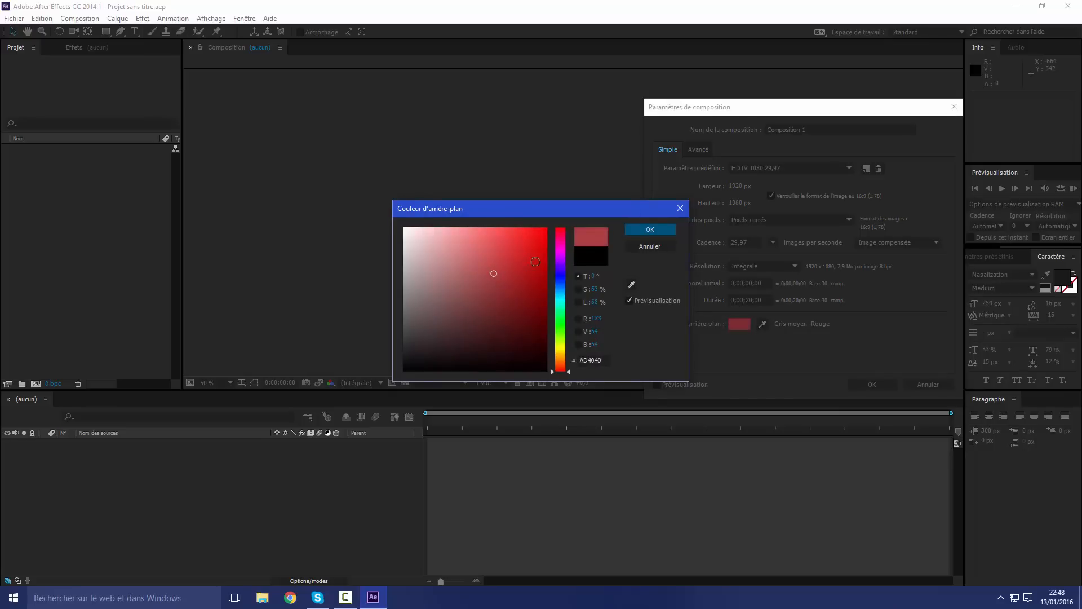
left_click(649, 229)
left_click(873, 384)
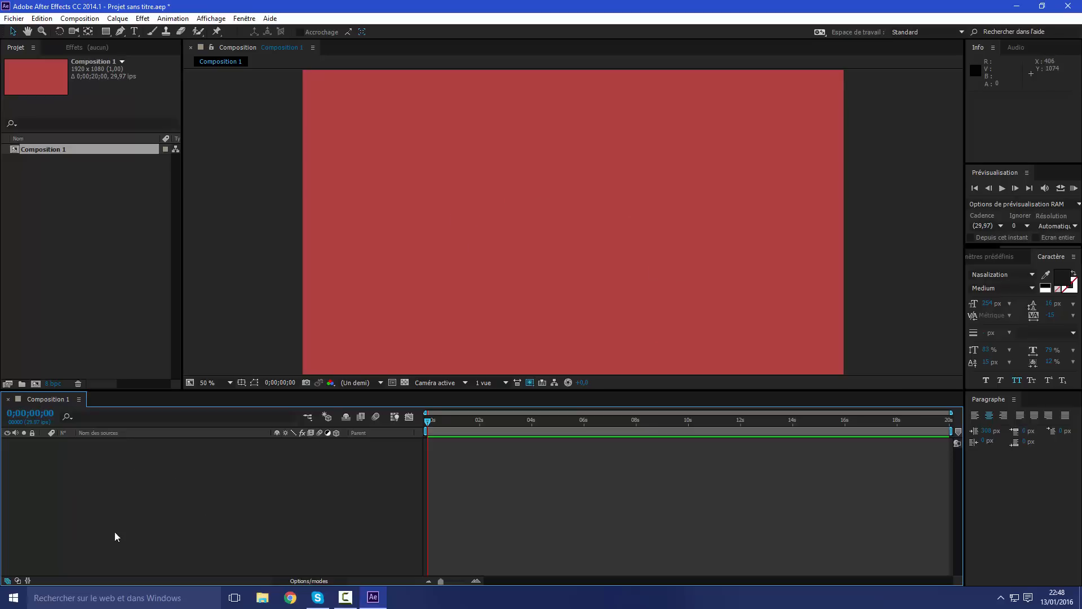
Create a 1920 x 1080 px solid layer in grey 9D9D9D in the composition
right_click(111, 451)
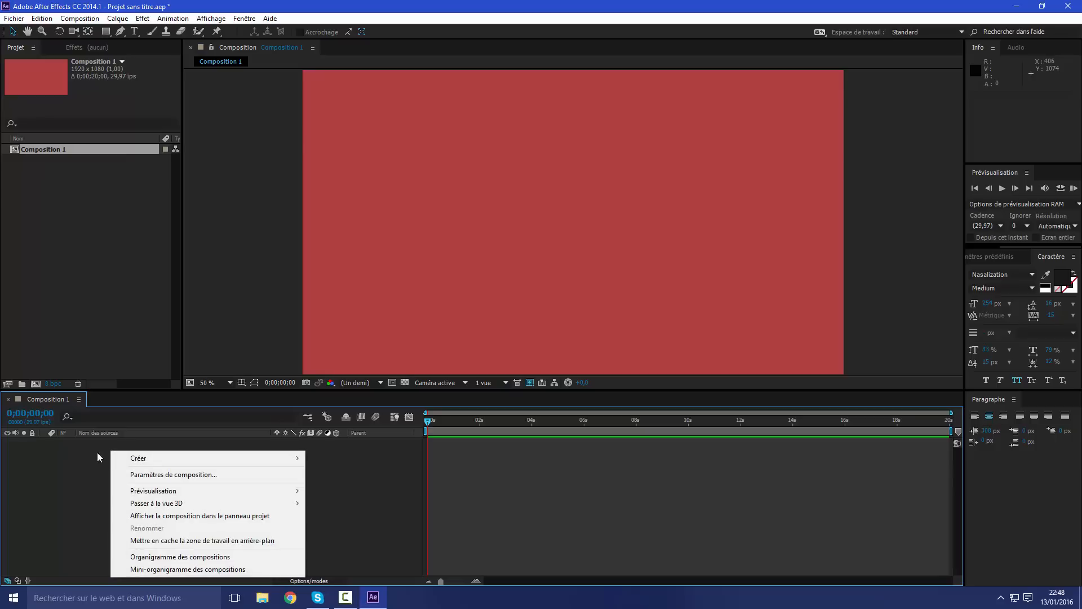
mouse_move(120, 460)
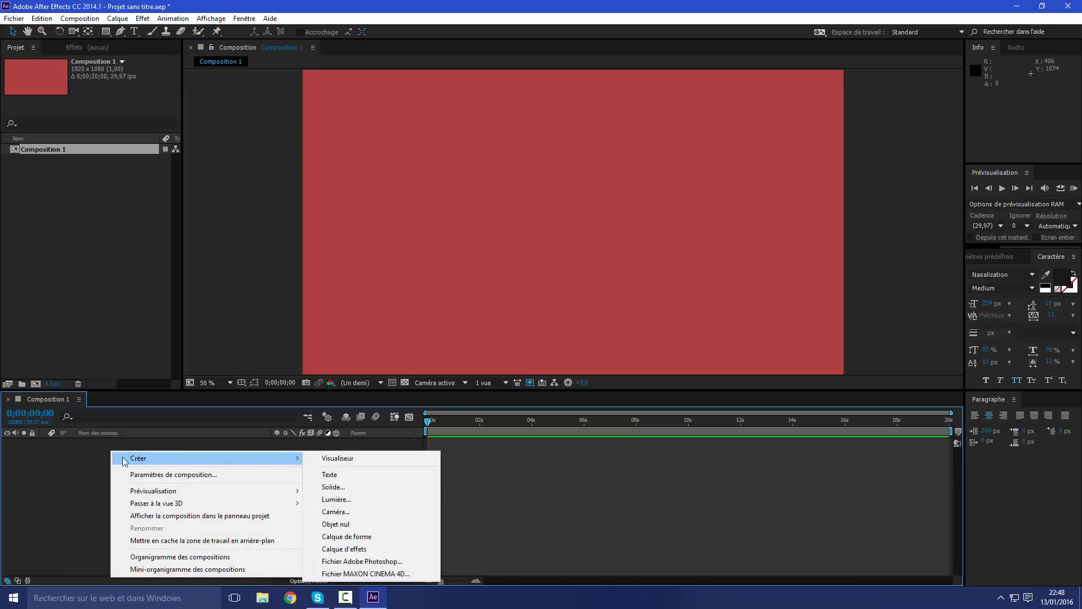
left_click(341, 487)
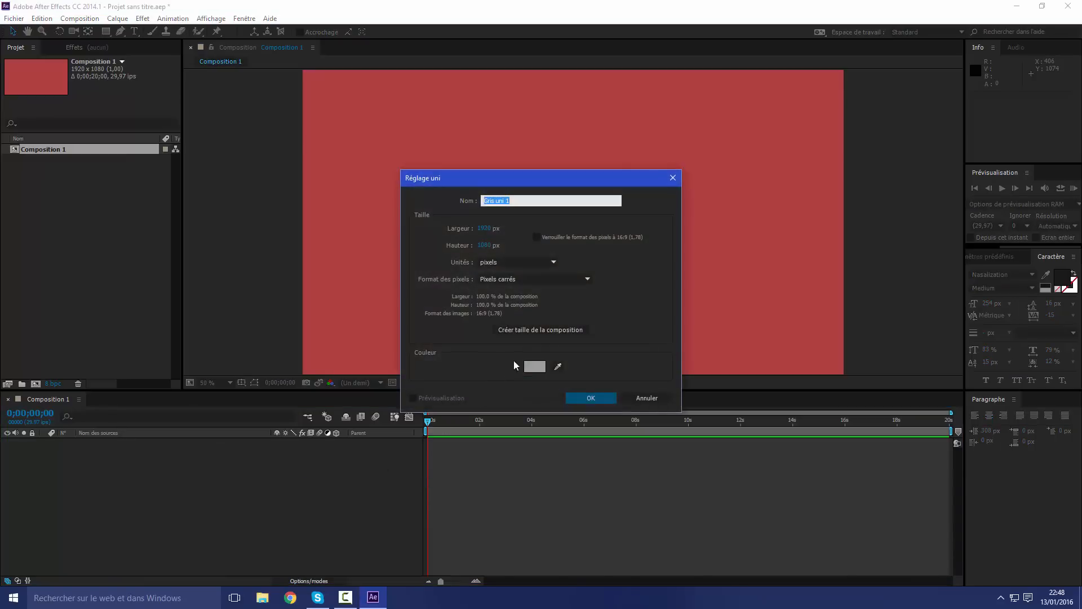
left_click(534, 366)
left_click(590, 257)
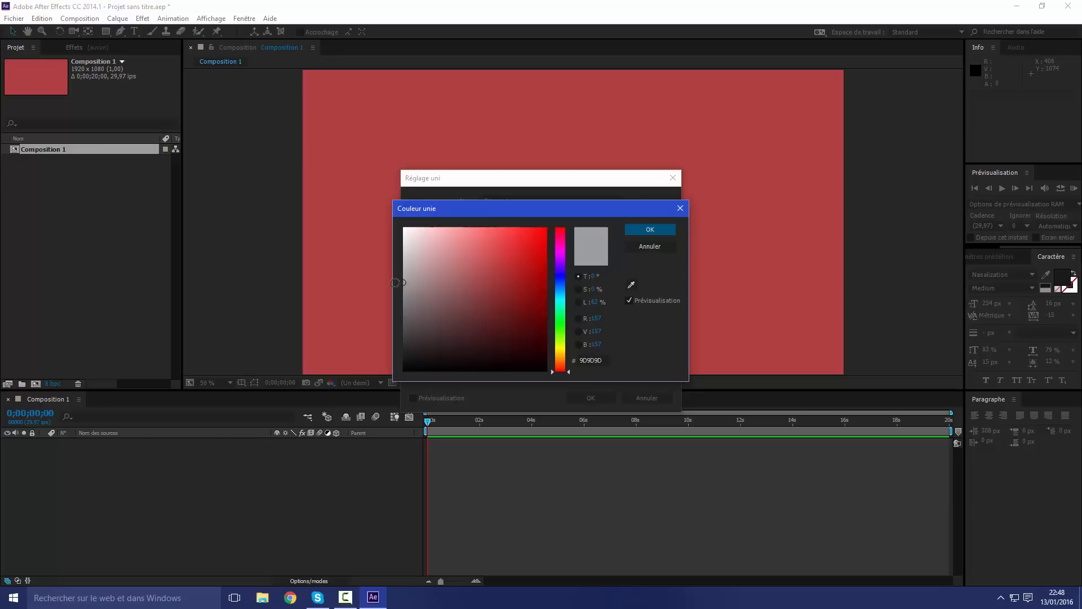
left_click(643, 232)
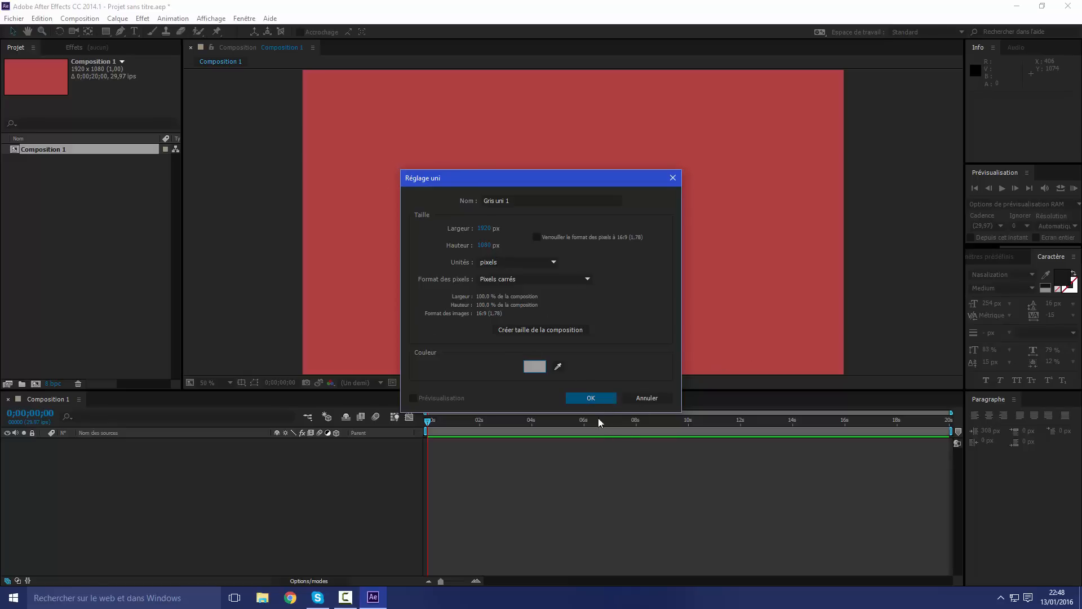
left_click(591, 398)
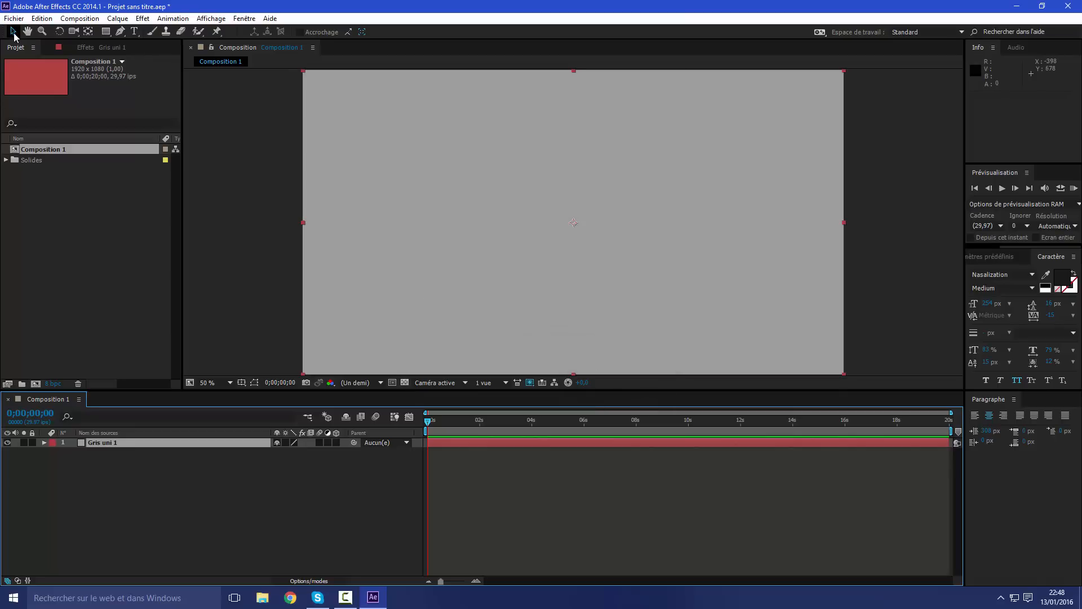
Move the grey solid around the composition frame, leaving it at about position 1660, 350
left_click_drag(544, 242, 696, 282)
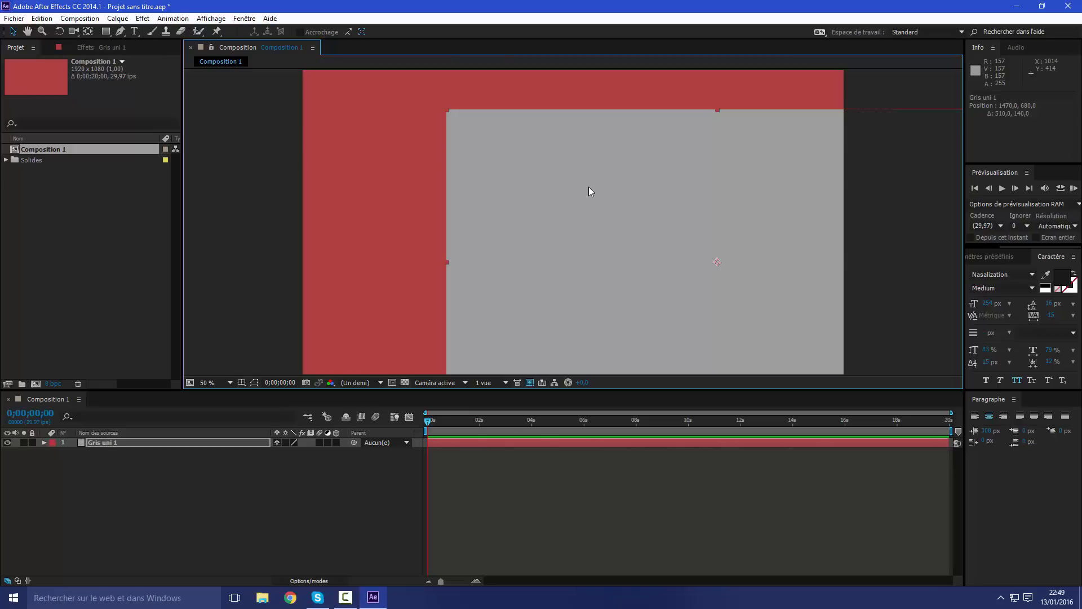
left_click(1016, 47)
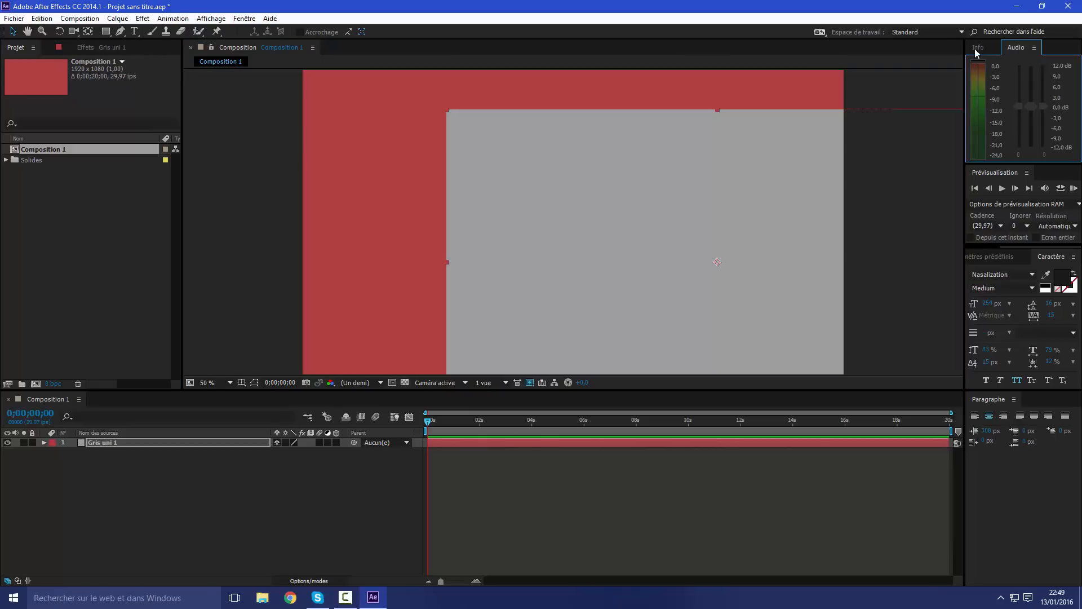
left_click(980, 48)
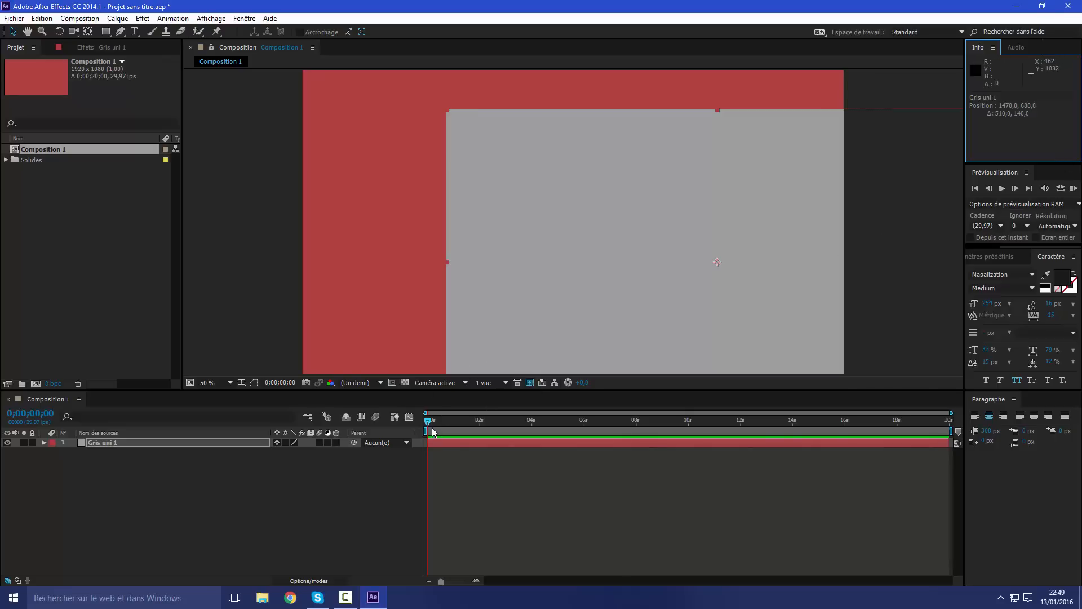
left_click_drag(437, 424, 427, 424)
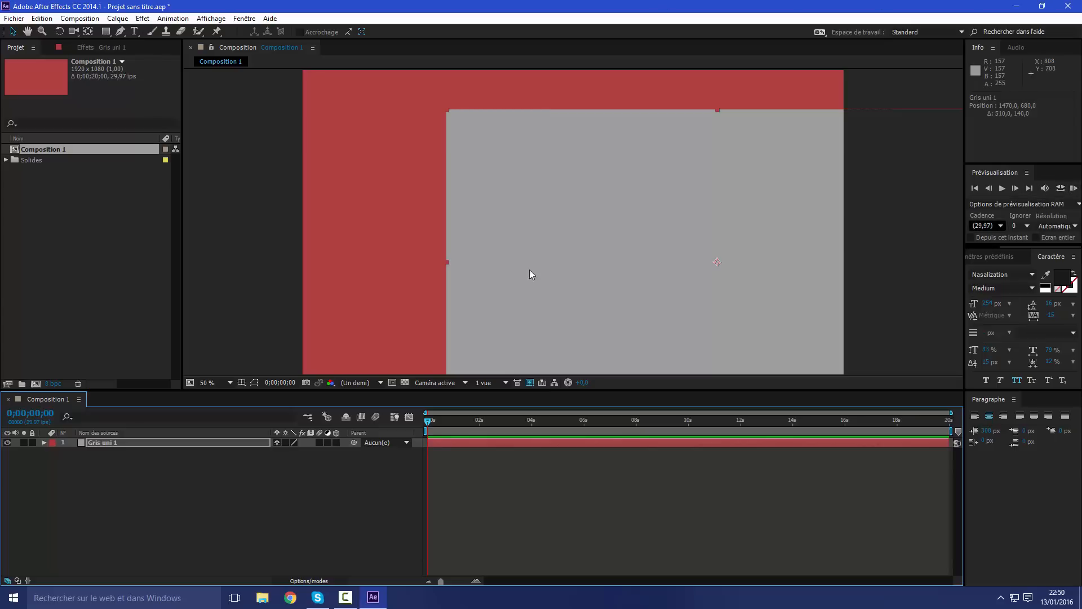
left_click_drag(545, 307, 393, 78)
left_click(538, 244)
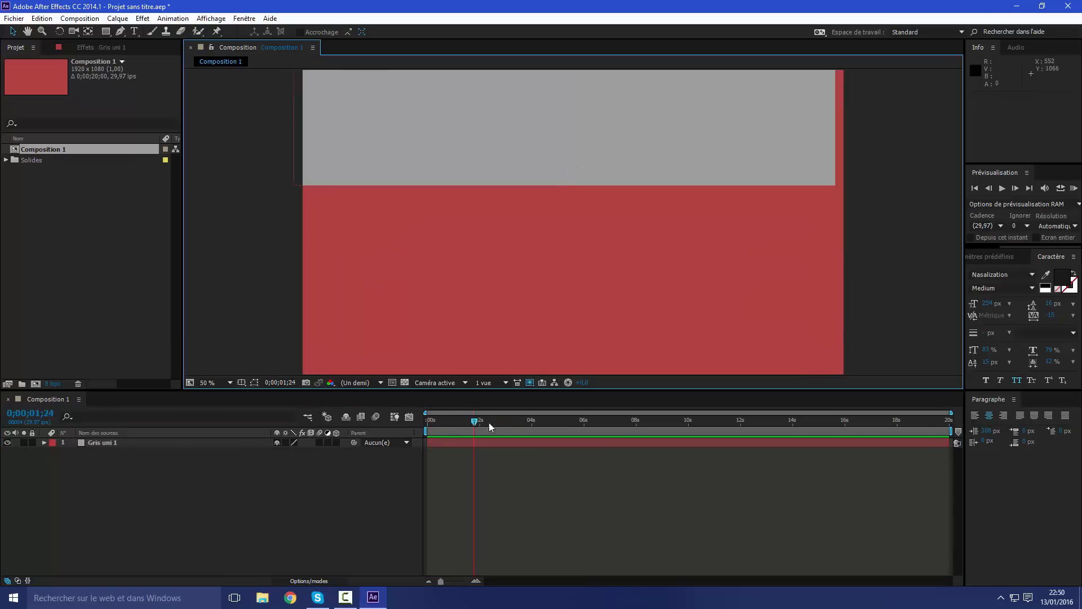
left_click_drag(564, 94, 768, 227)
Create a text layer above the grey solid containing the sample text "zafsefsdf"
right_click(117, 484)
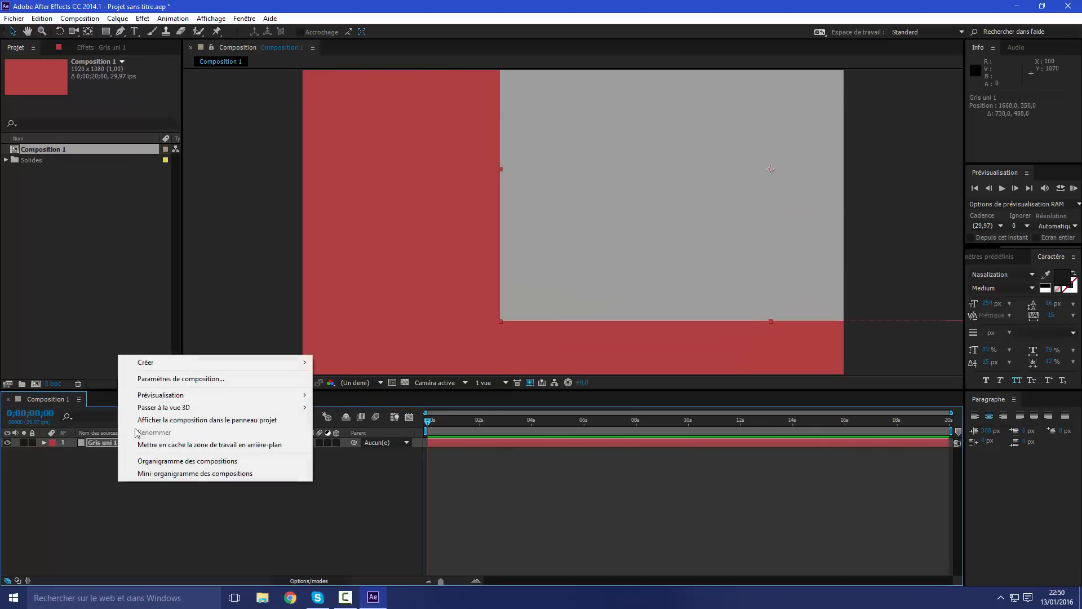
mouse_move(166, 370)
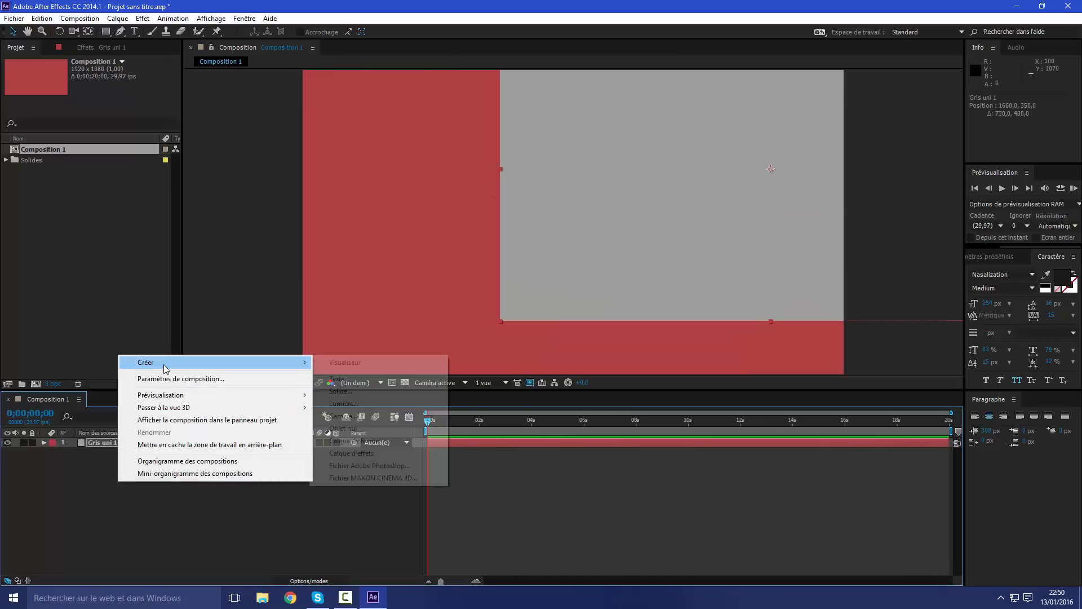
left_click(338, 379)
type("zafsefs")
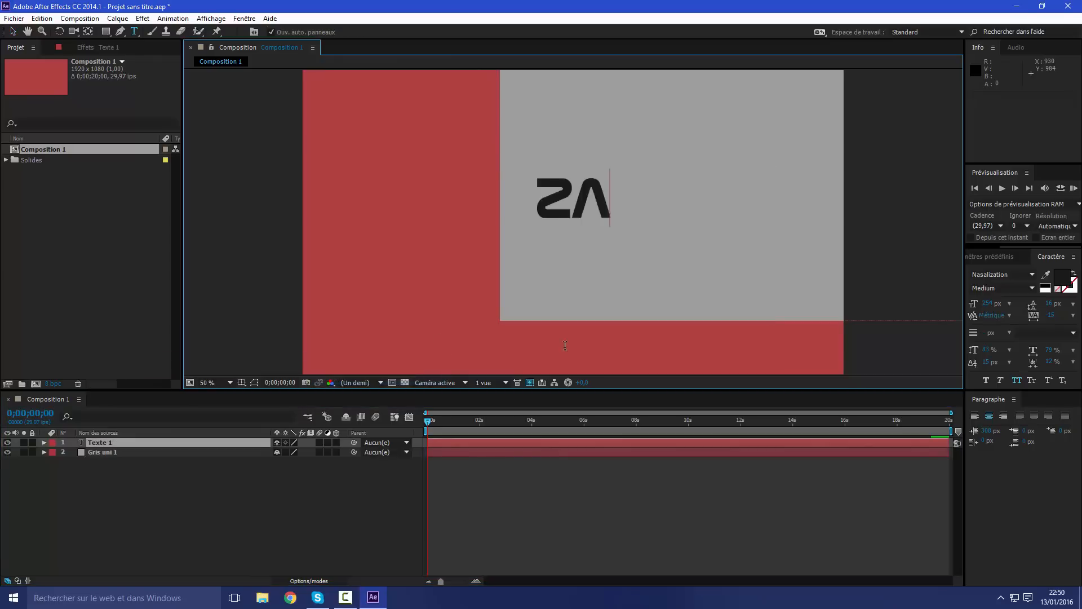
type("df")
left_click(245, 492)
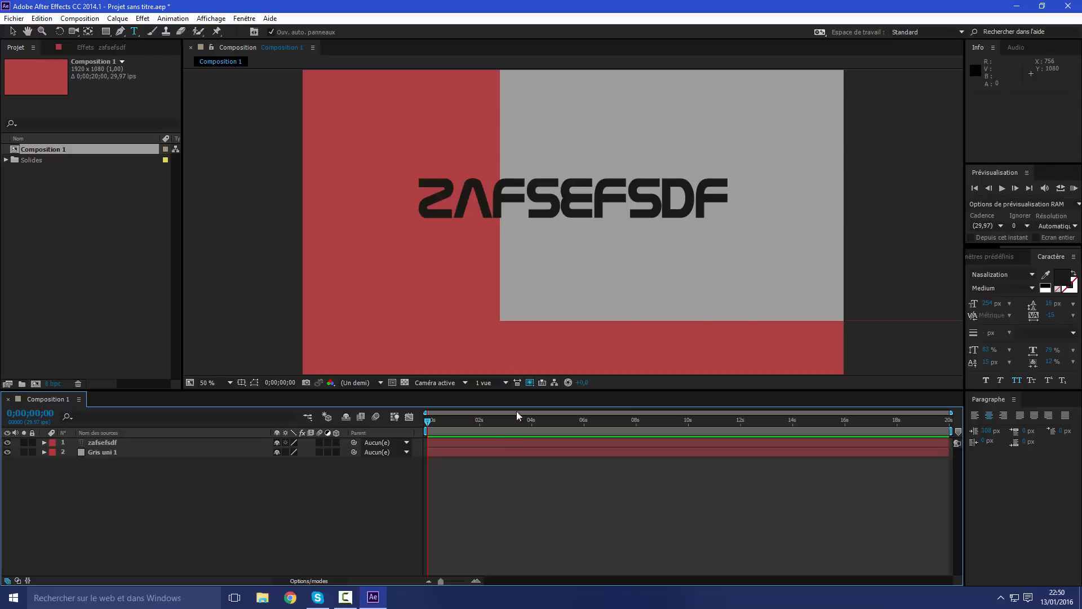
Delete the "zafsefsdf" text layer from the composition
left_click_drag(427, 418, 479, 418)
left_click(103, 444)
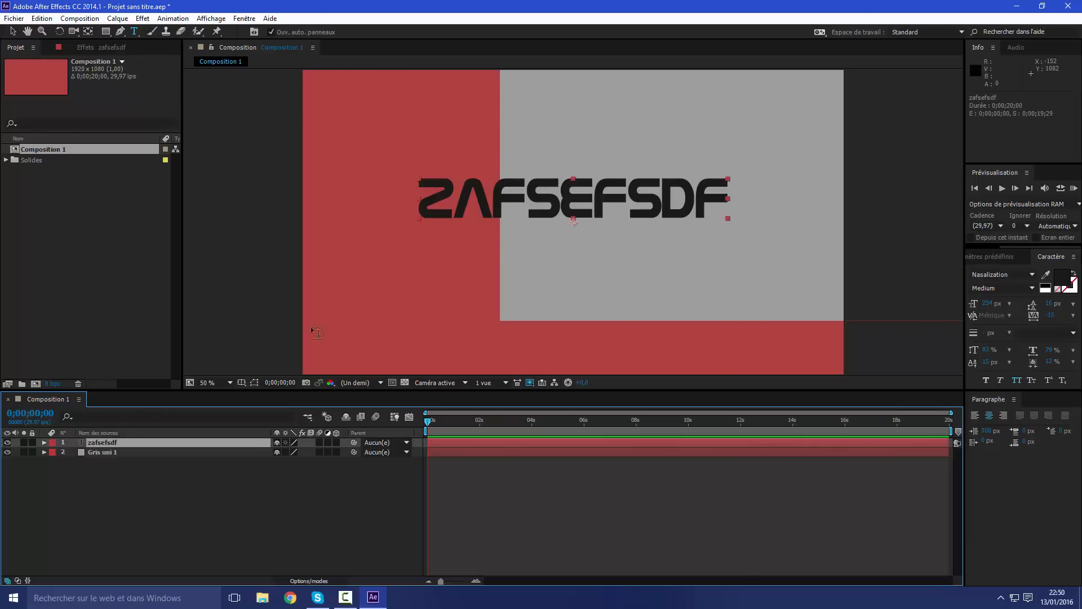
left_click(527, 200)
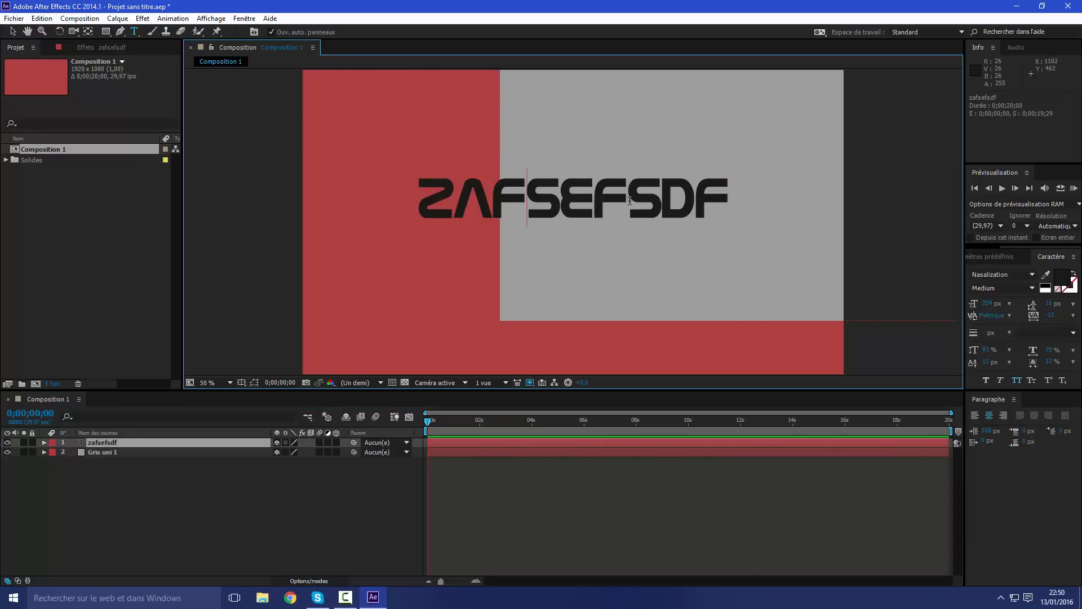
left_click(110, 444)
key("Delete")
Create an empty text layer above the grey solid without entering any text
right_click(124, 458)
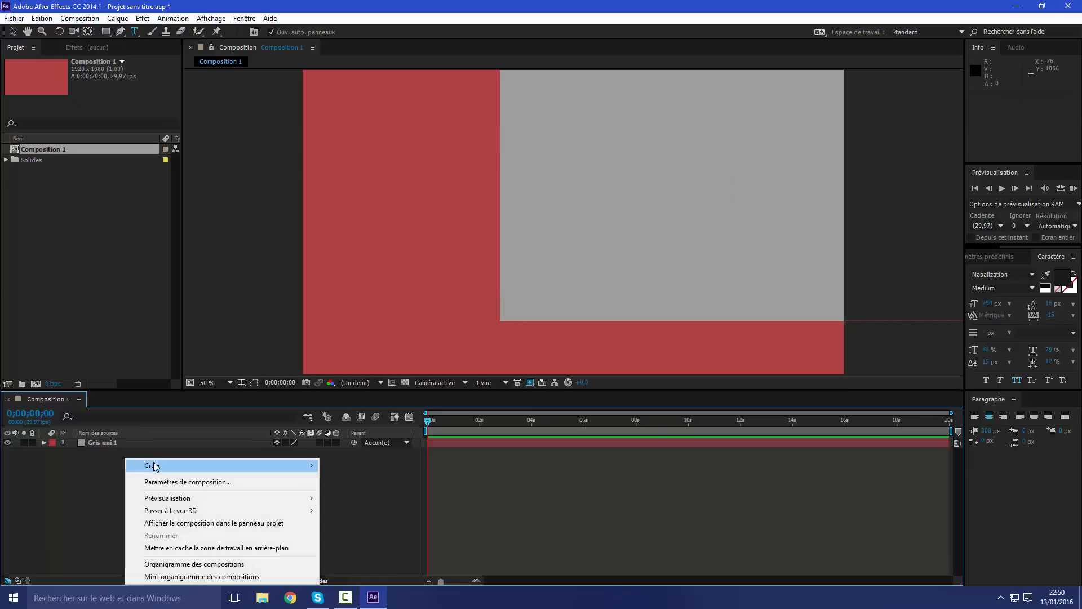
mouse_move(155, 467)
left_click(350, 485)
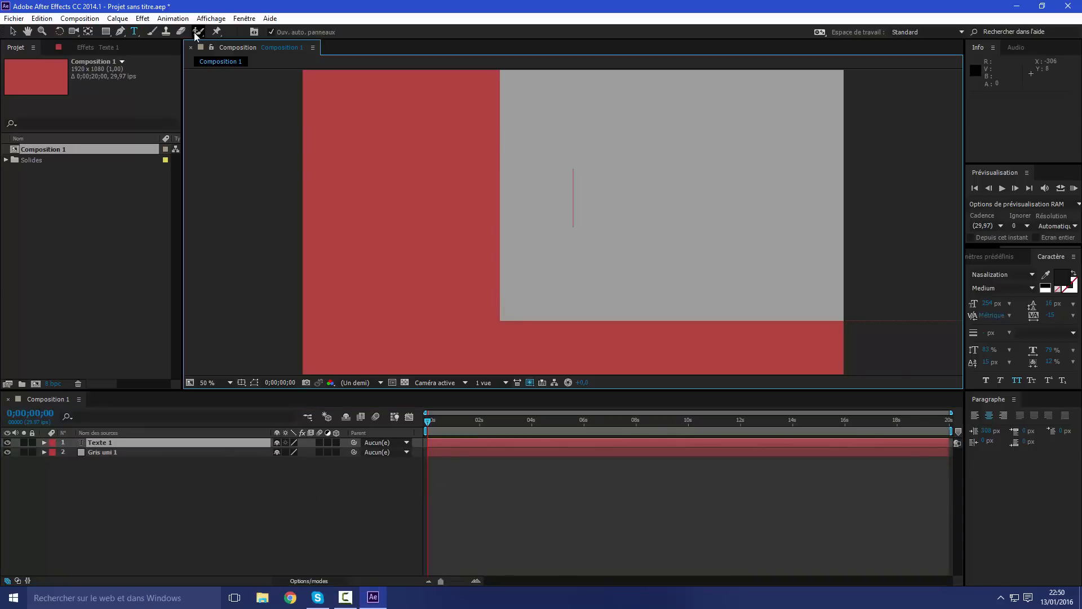
left_click(124, 20)
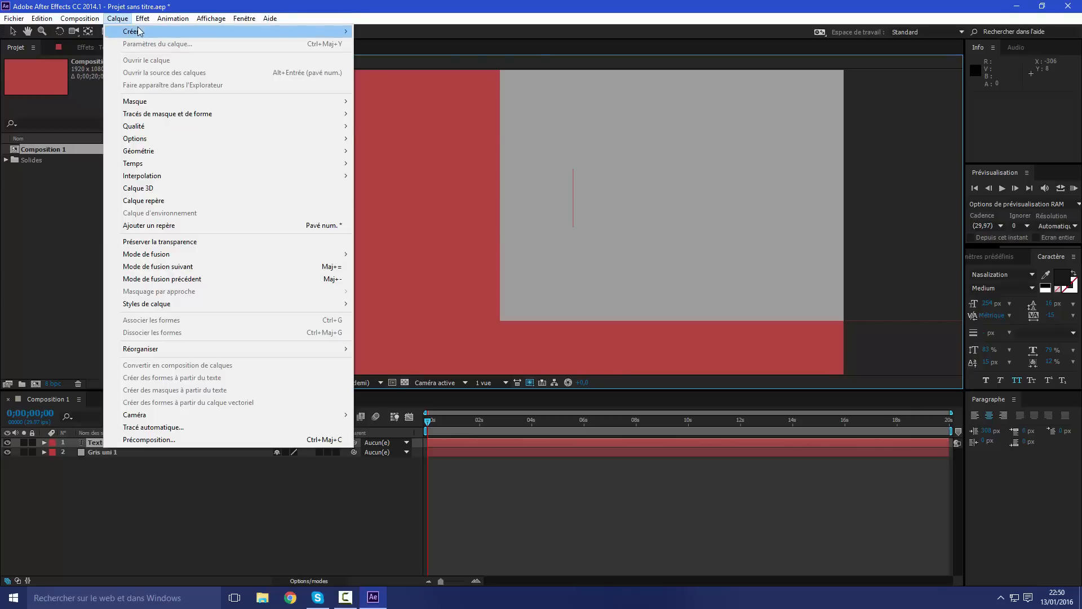
left_click(124, 493)
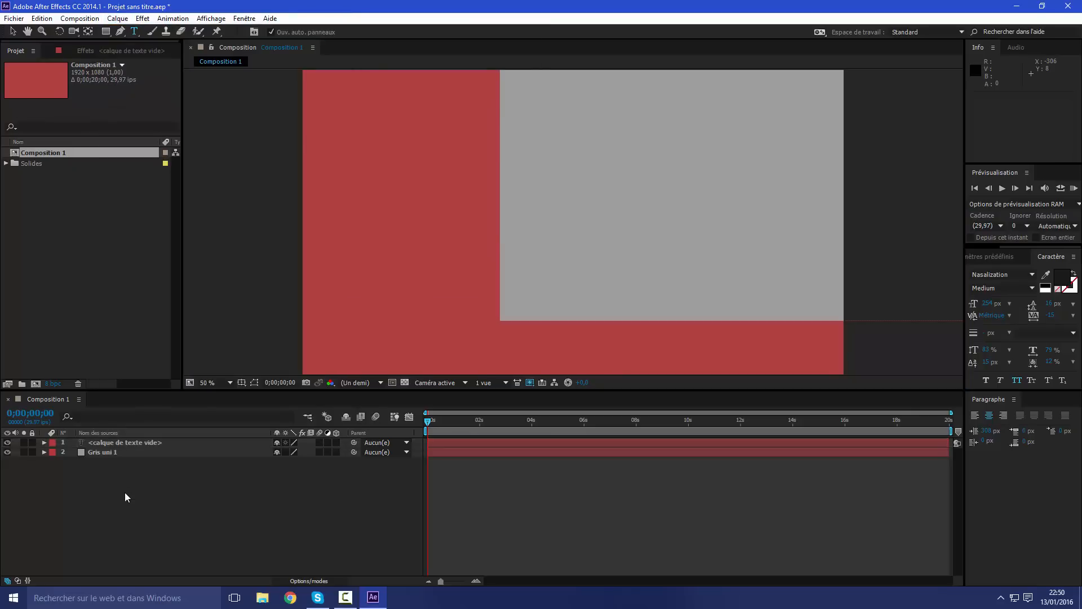
left_click(116, 441)
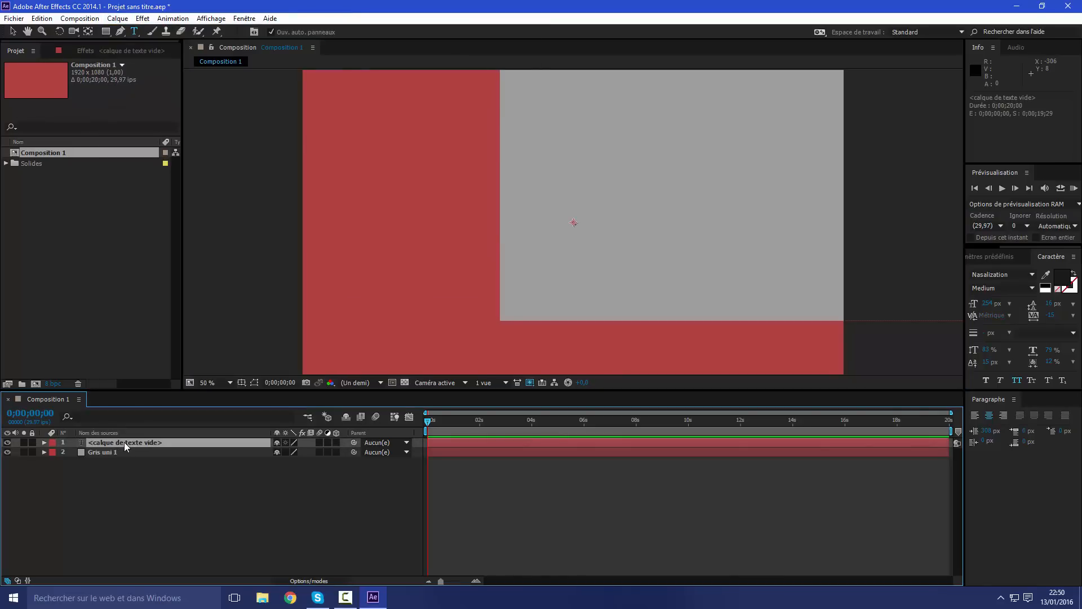
double_click(124, 442)
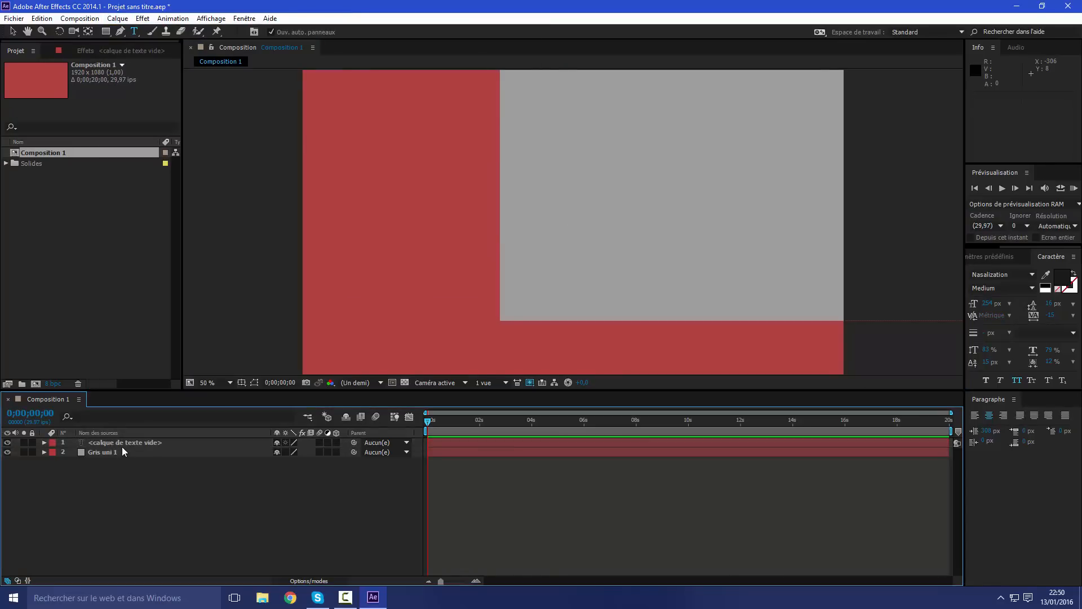
left_click(125, 442)
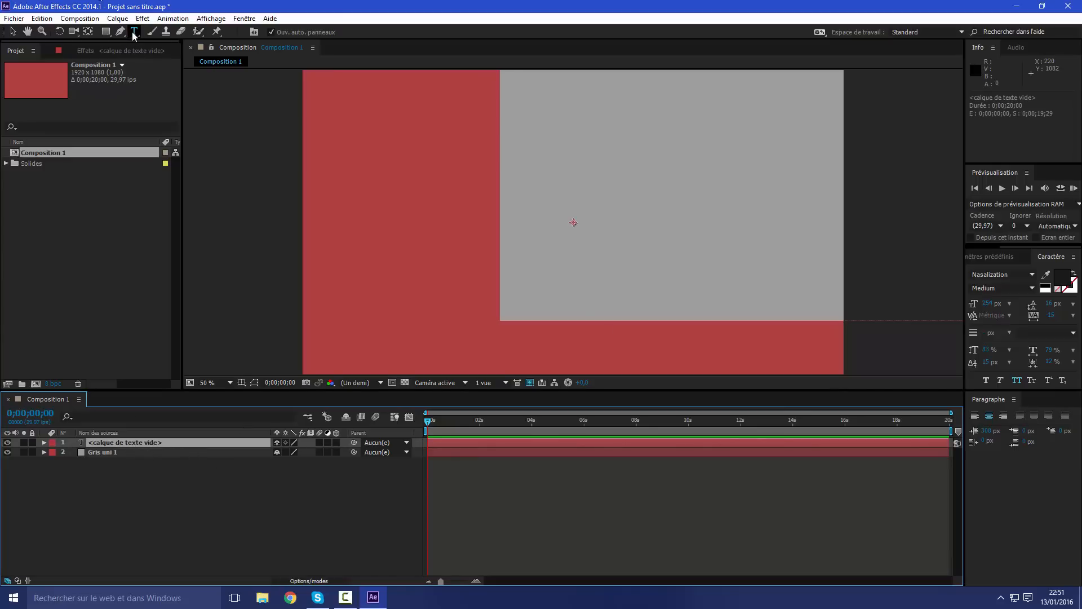
Add a text layer reading "sddsds" over the grey solid with the Type tool, and delete the leftover empty text layer
left_click(575, 211)
type("SDD")
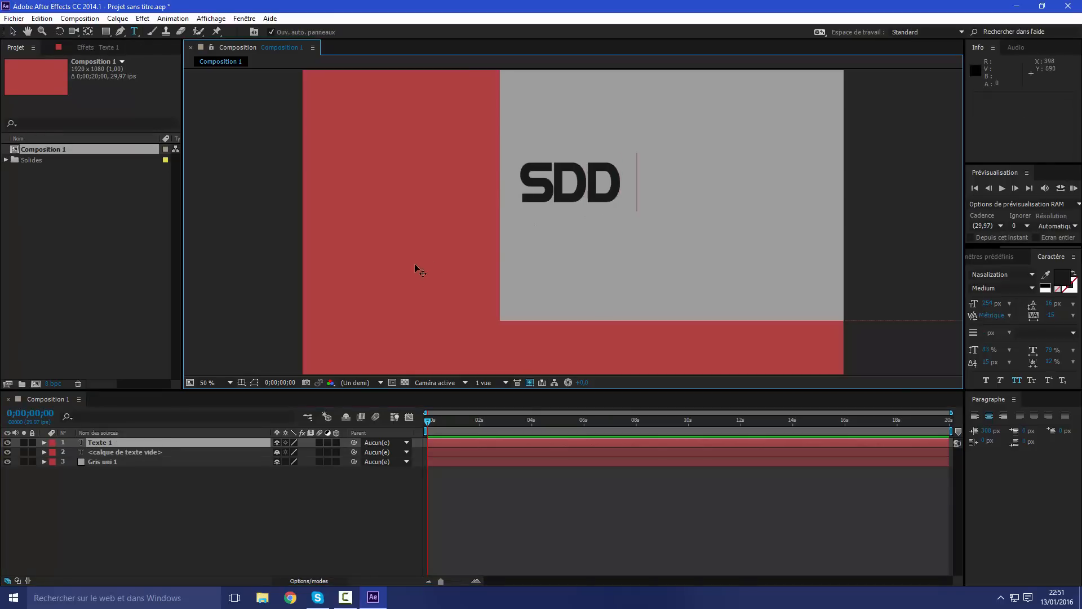
type("sds")
left_click(142, 452)
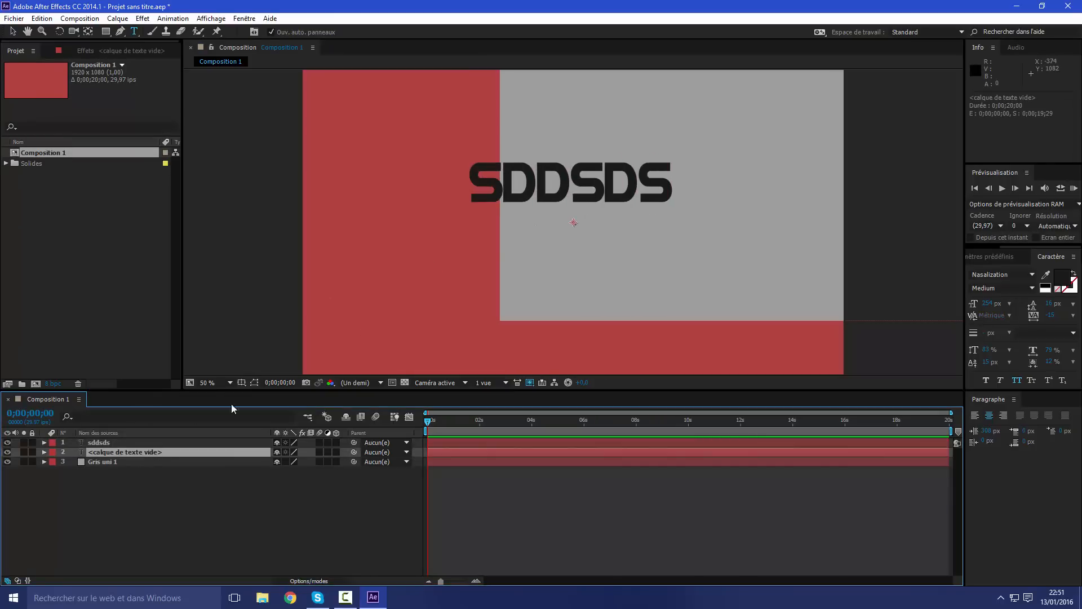
key("Delete")
Select the whole "sddsds" text and change its font to Nirmala UI
left_click(108, 443)
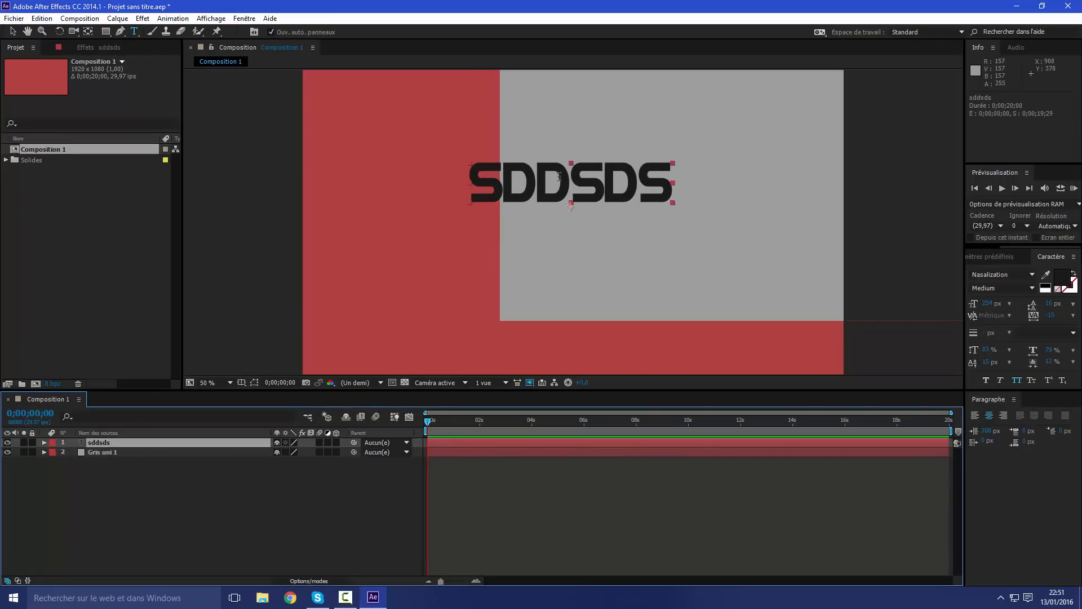
left_click_drag(640, 186, 566, 186)
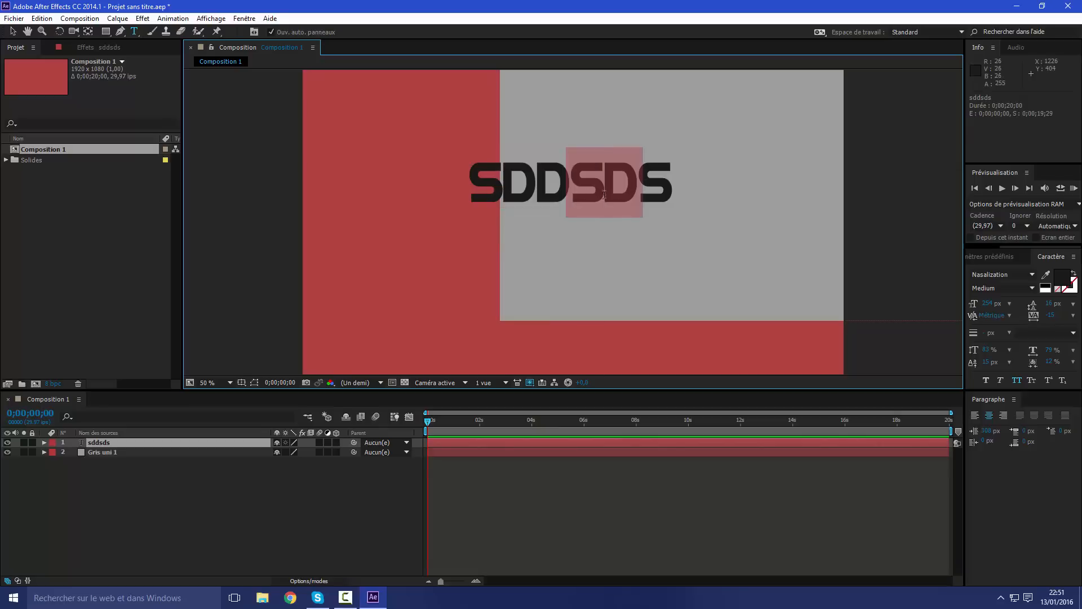
left_click_drag(672, 189, 469, 196)
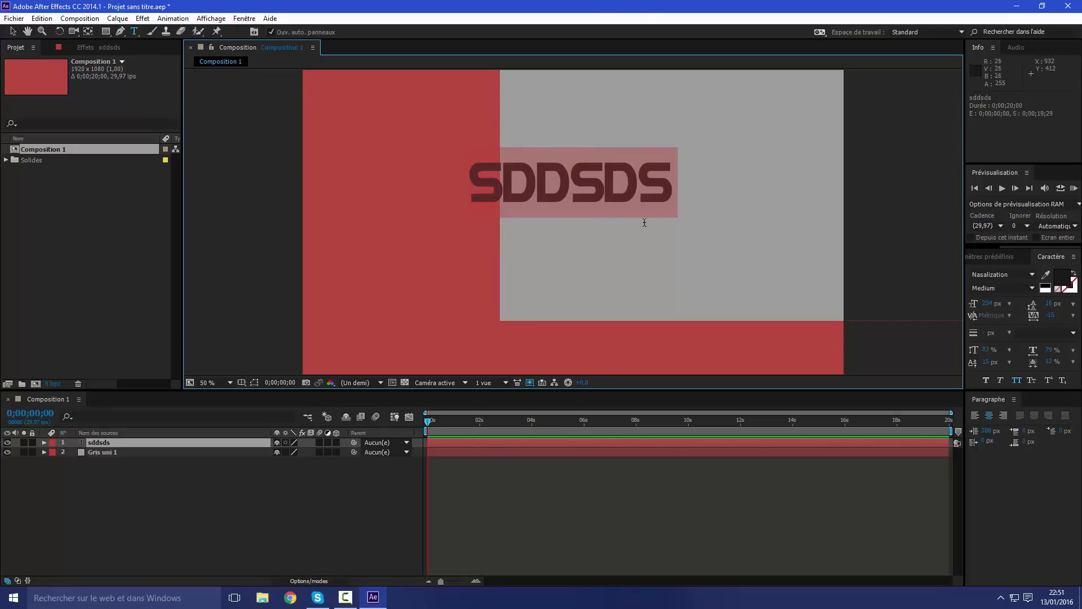
left_click(1032, 274)
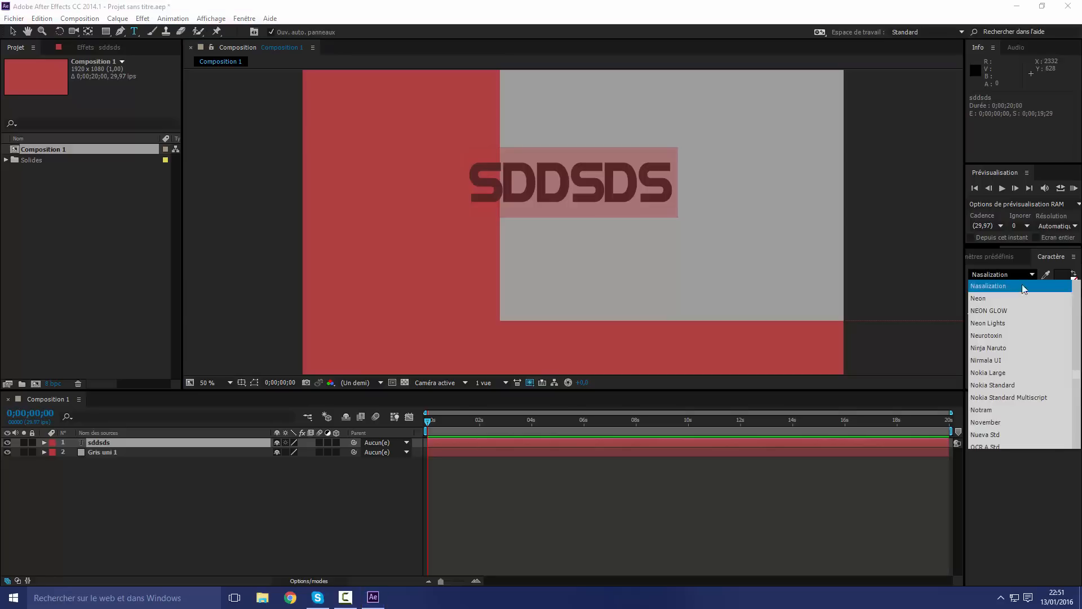
left_click(1023, 288)
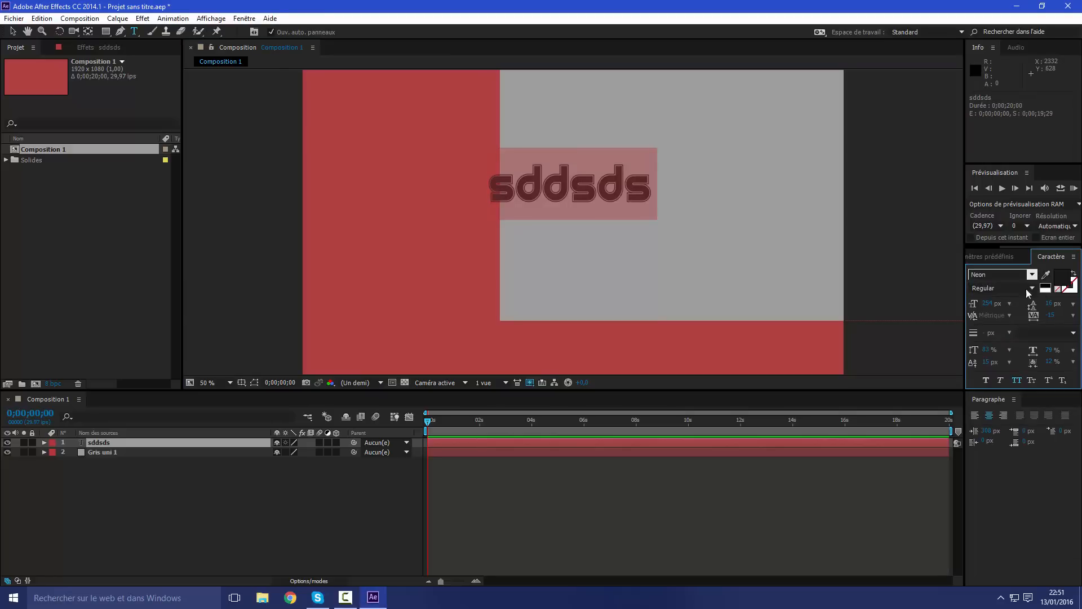
left_click(1032, 274)
left_click(1022, 303)
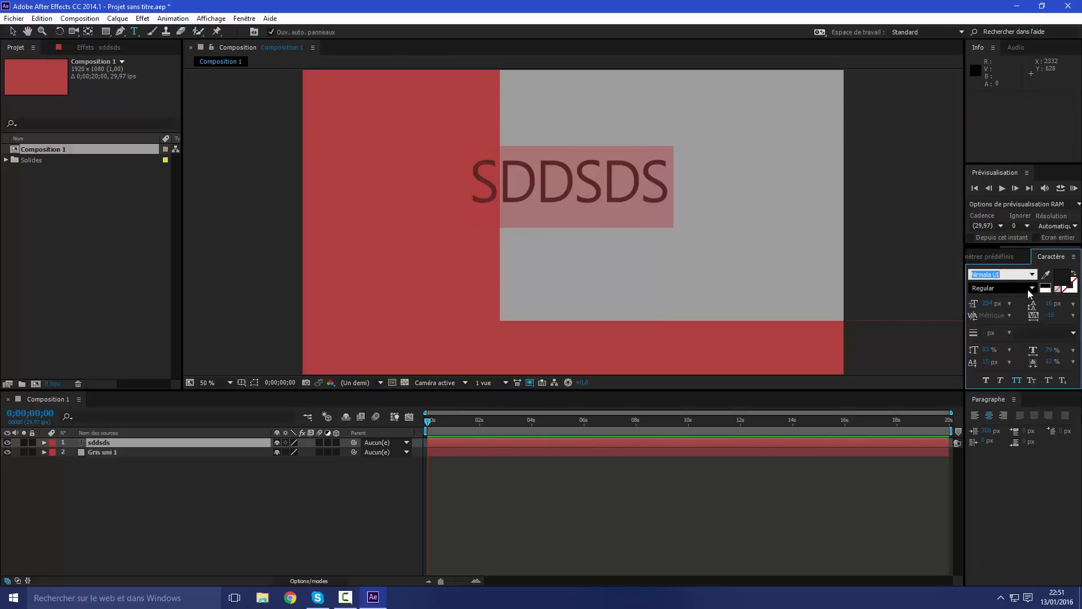
Try the Semilight style on the selected text and settle on Bold
left_click(1018, 288)
left_click(1018, 303)
left_click(1033, 286)
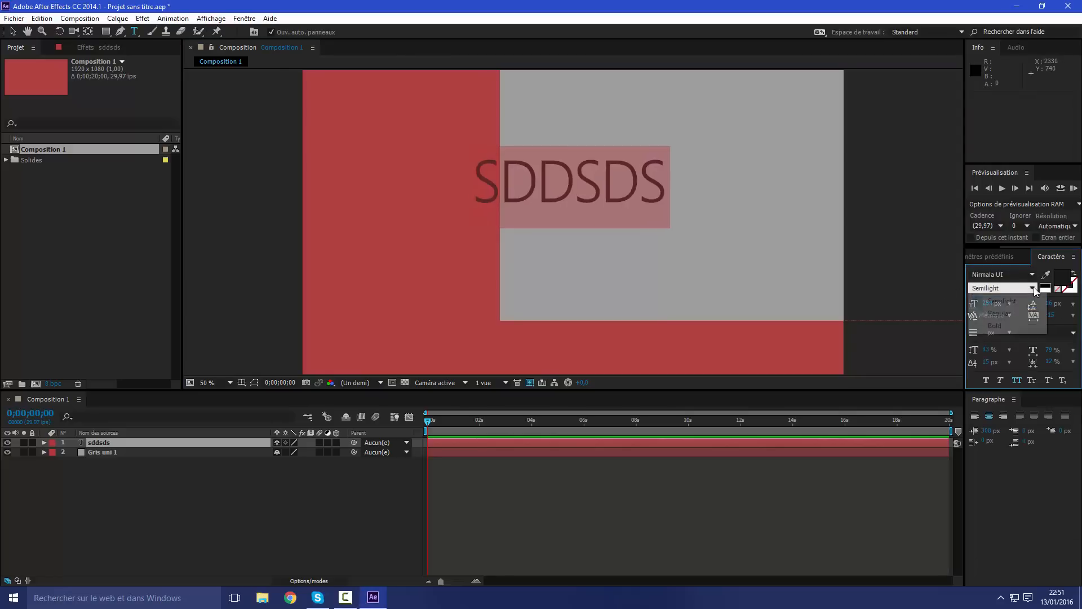
left_click(995, 326)
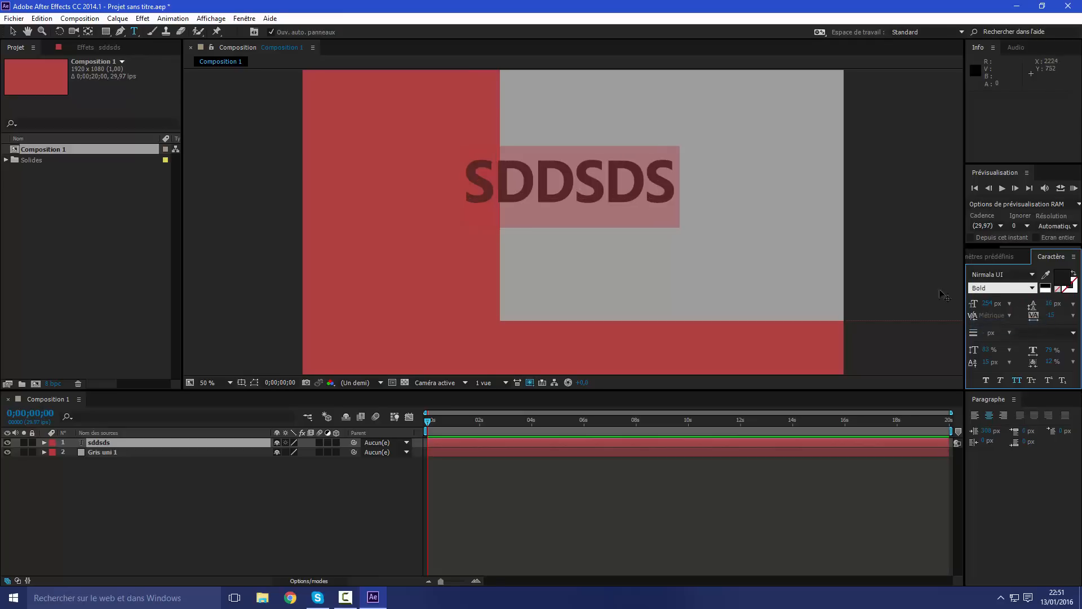
Enlarge the selected text, set its leading to 27 px and baseline shift to 1 px, and adjust its tracking and scaling
left_click_drag(993, 305, 1069, 308)
type("27")
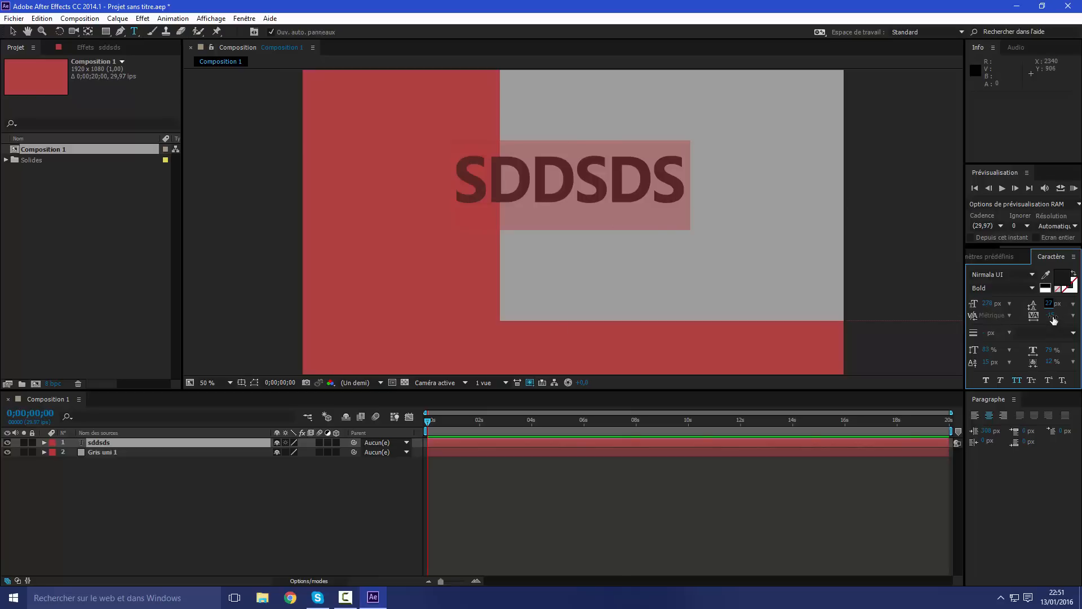
mouse_move(1052, 315)
left_mouse_down()
mouse_move(1077, 319)
mouse_move(998, 334)
mouse_move(1036, 352)
mouse_move(1005, 362)
mouse_move(1079, 351)
mouse_move(1061, 355)
mouse_move(1071, 371)
mouse_move(1063, 361)
mouse_move(1074, 362)
mouse_move(965, 367)
mouse_move(1015, 365)
mouse_move(965, 369)
mouse_move(988, 371)
left_mouse_up()
left_click(986, 362)
type("86")
key("Return")
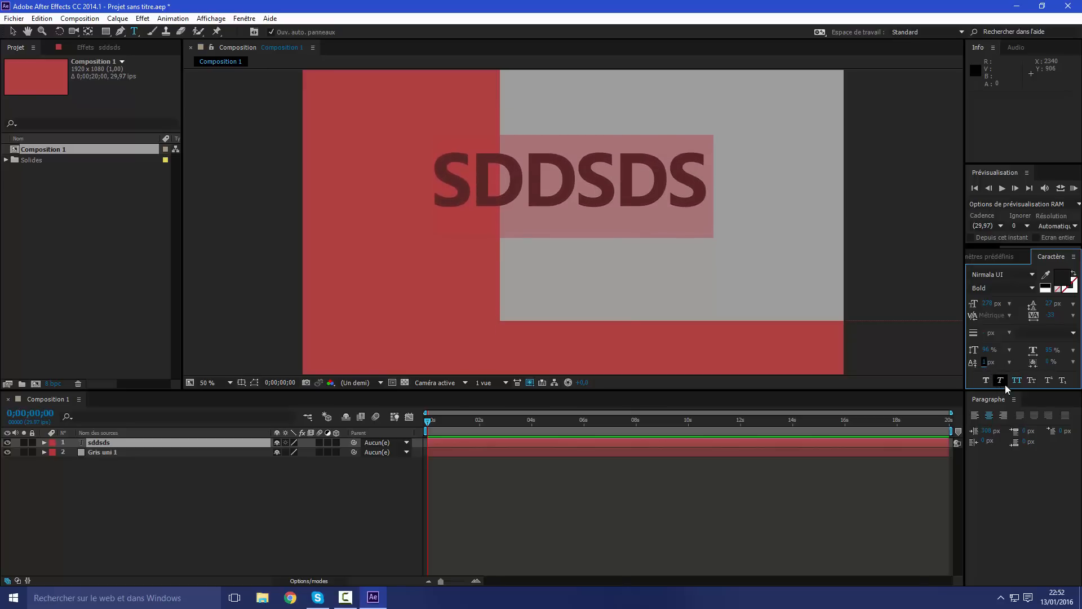
Format the selected text in small capitals, try faux italic but leave it off, and keep the paragraph centred
left_click(1031, 381)
left_click(1004, 383)
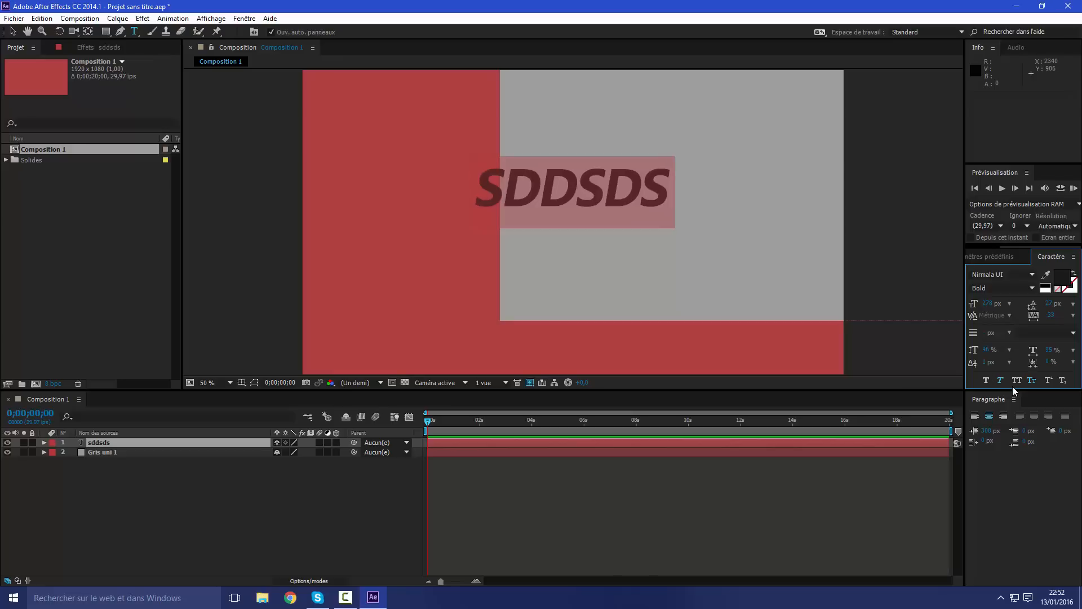
left_click(1002, 382)
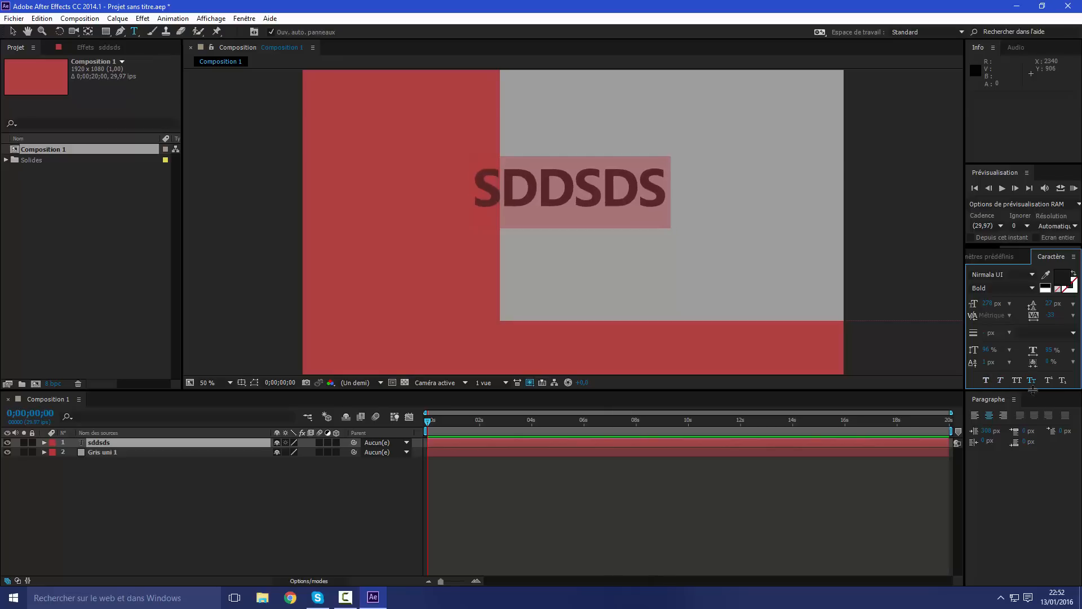
left_click(1031, 382)
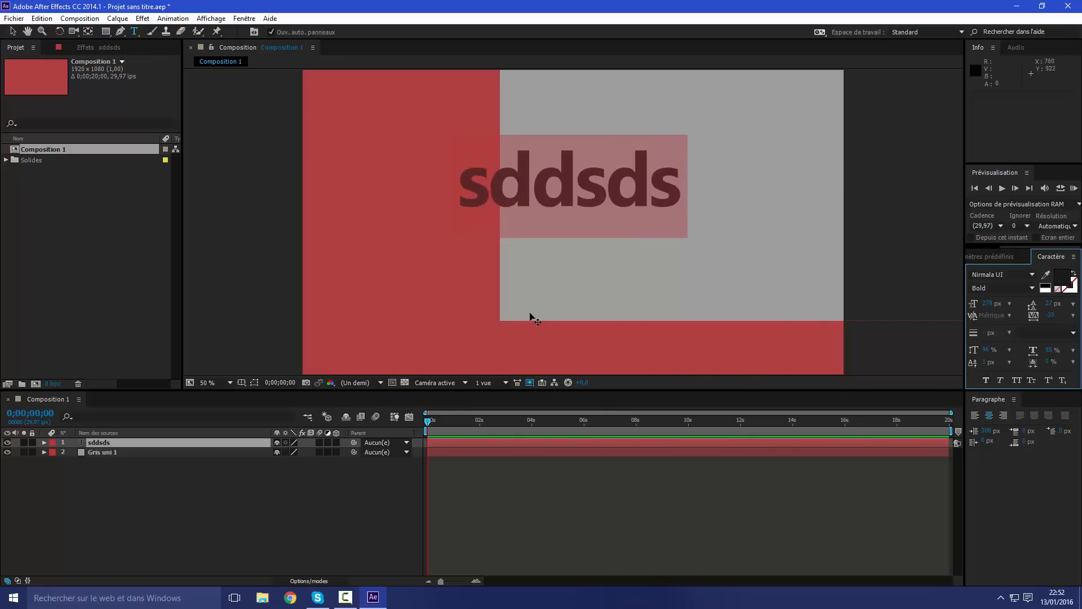
left_click(1031, 381)
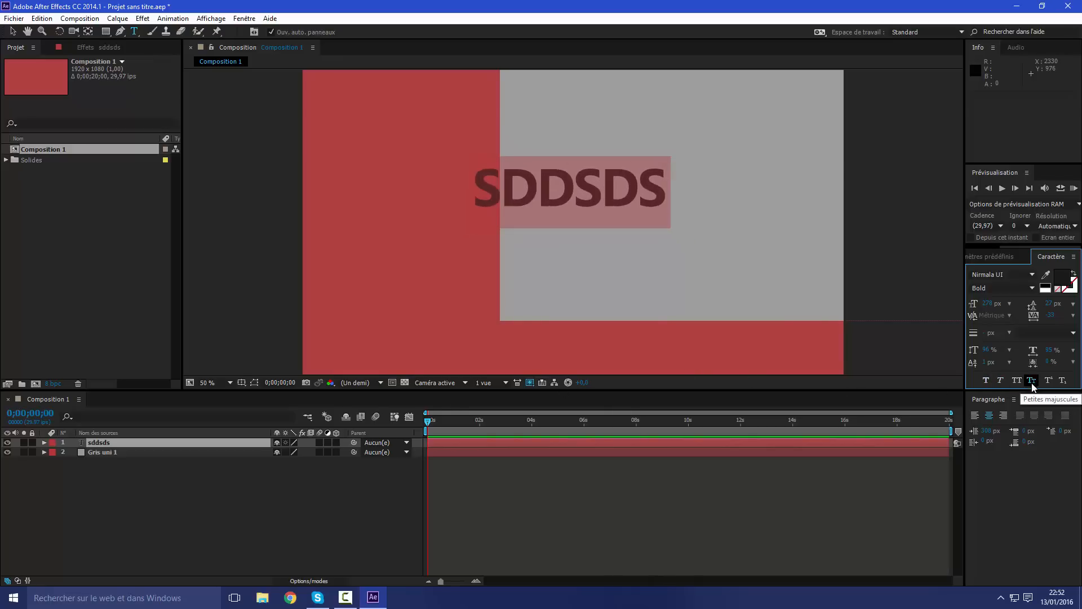
left_click(989, 416)
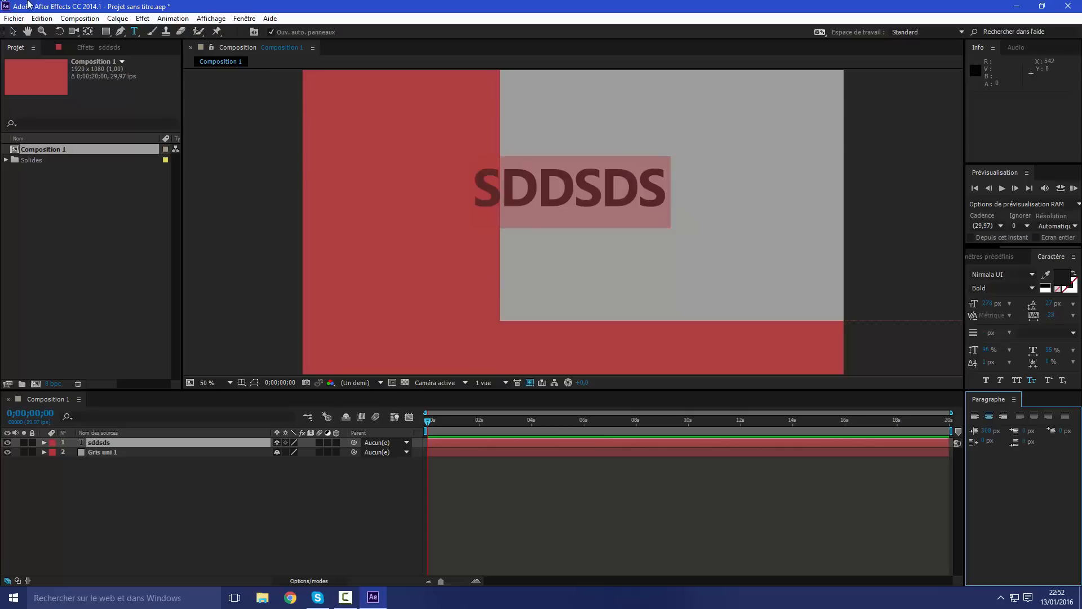
Display the Tremblement (Wiggler) panel beside the paragraph settings and hide it again
left_click(244, 19)
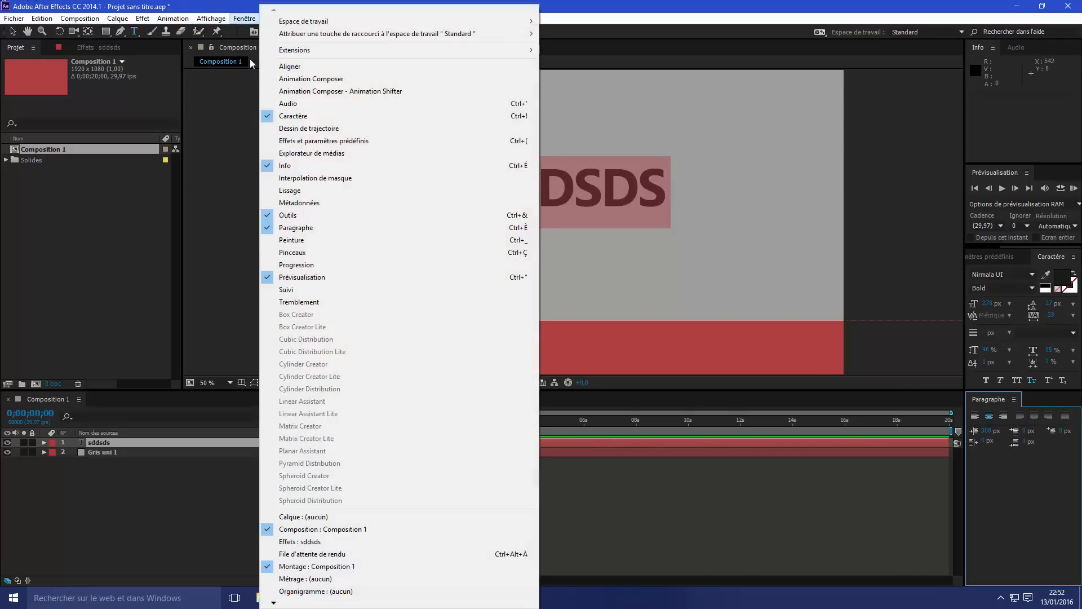
left_click(317, 302)
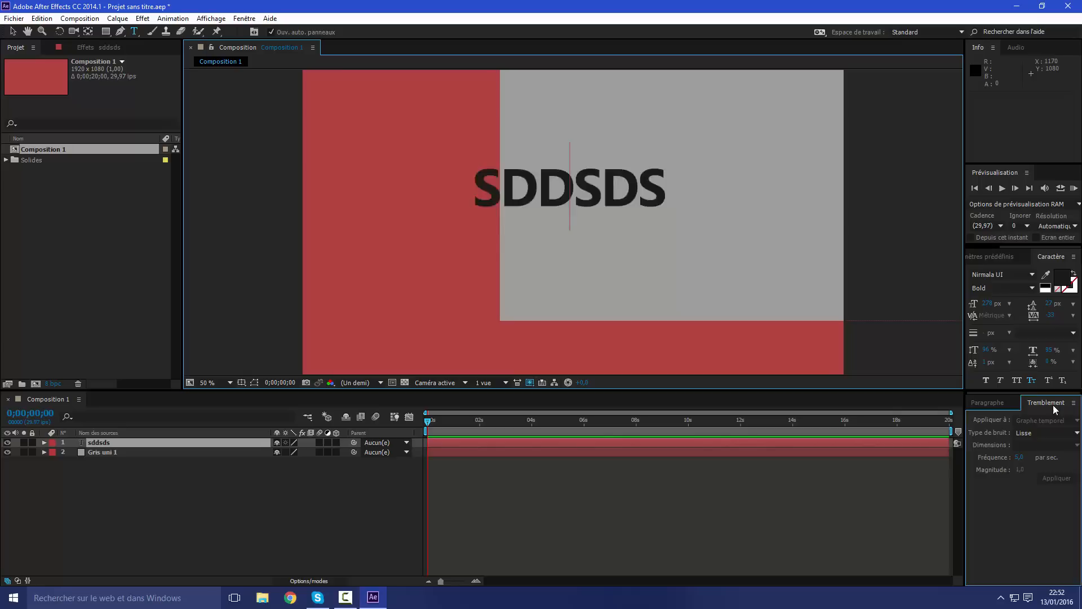
key("BackSpace")
key("ctrl+z")
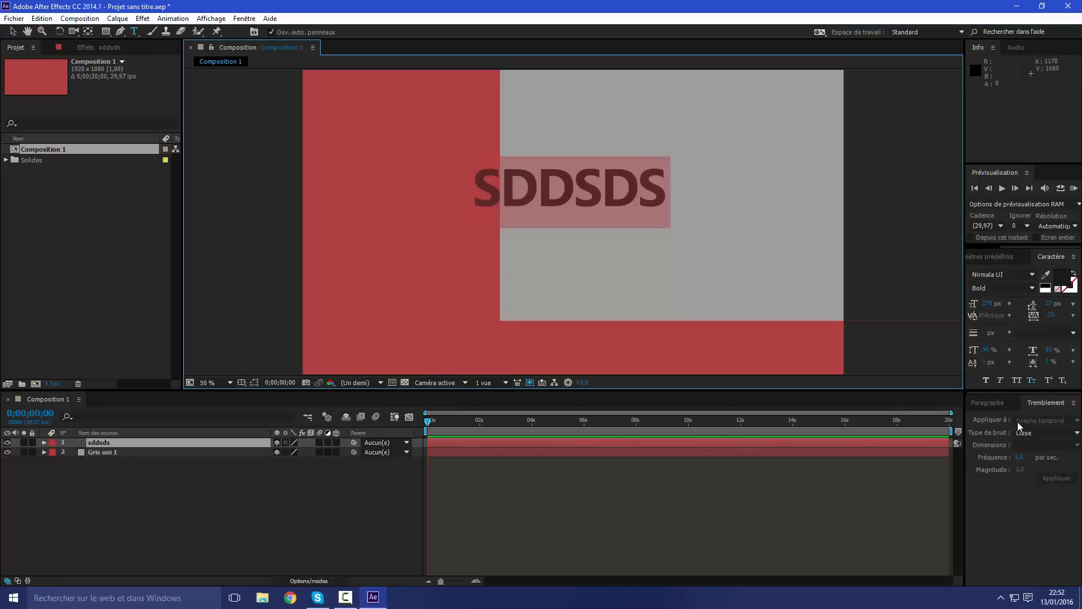
left_click(1035, 406)
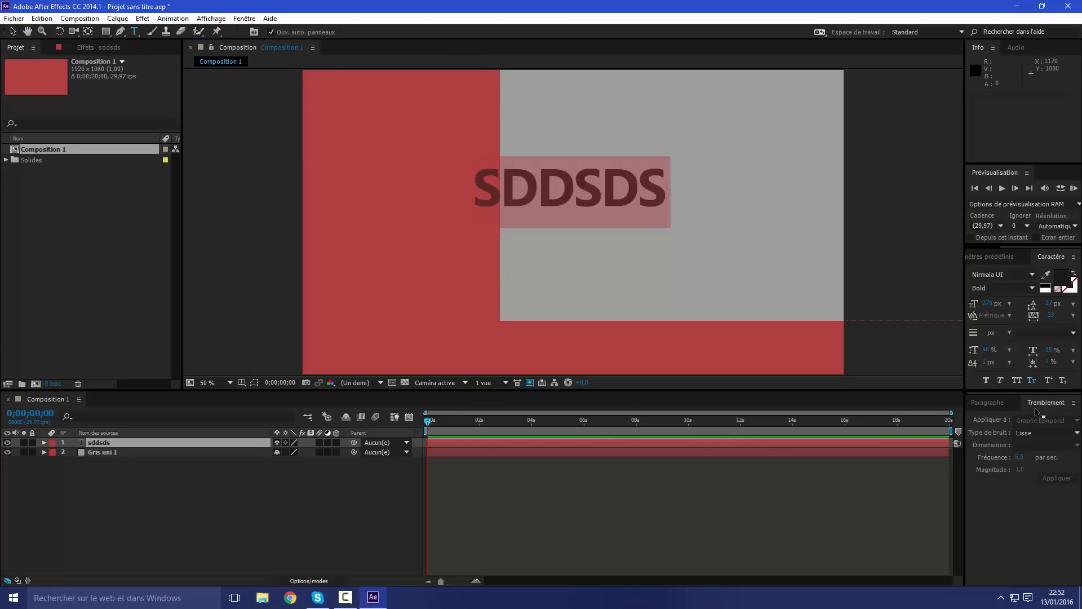
left_click(240, 20)
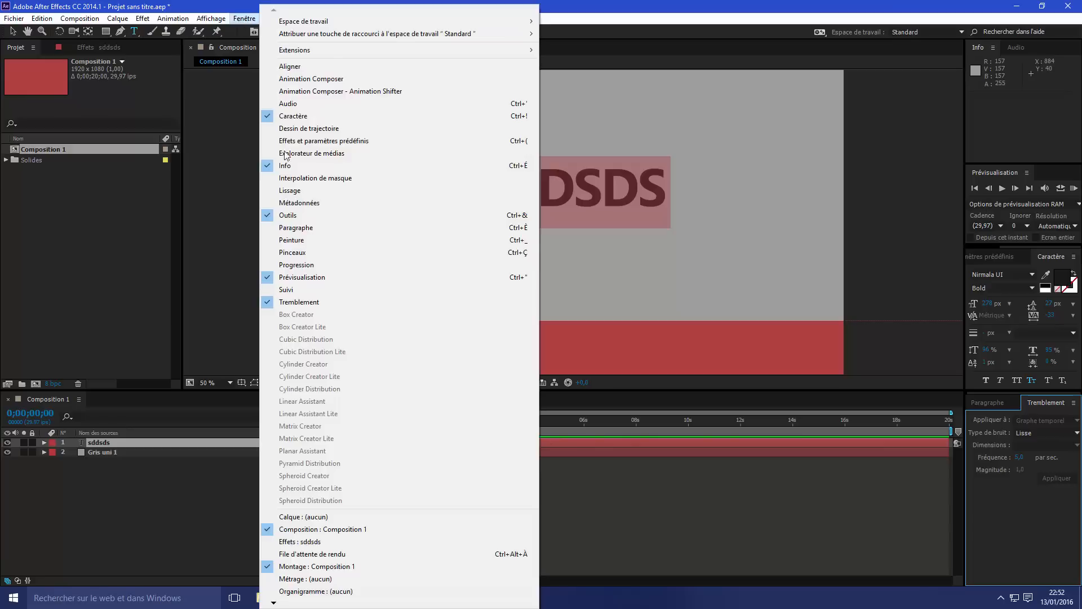
left_click(303, 307)
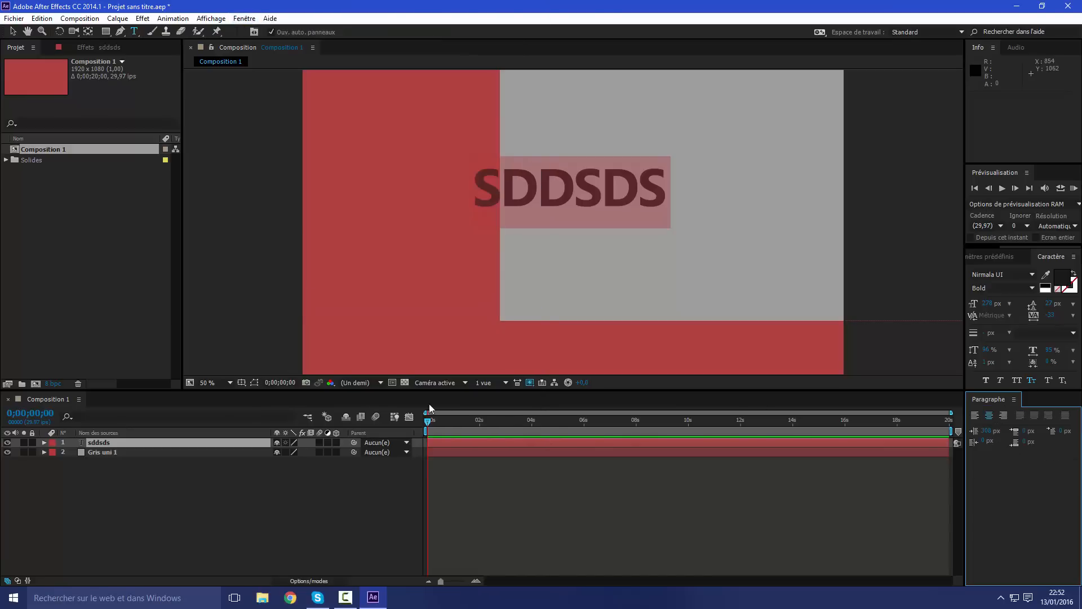
left_click(175, 498)
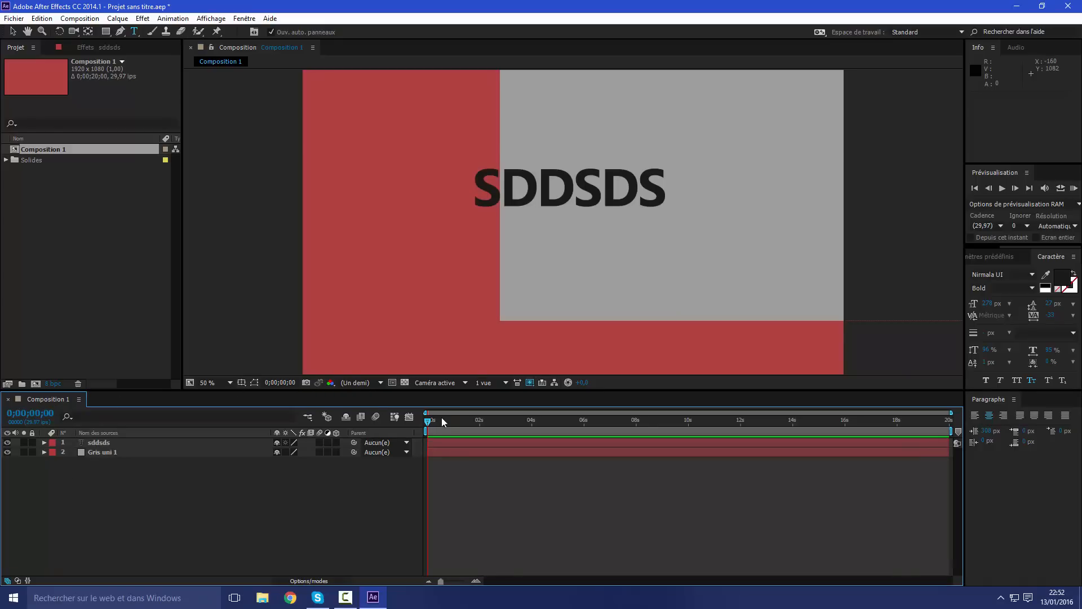
left_click(94, 442)
left_click(100, 453)
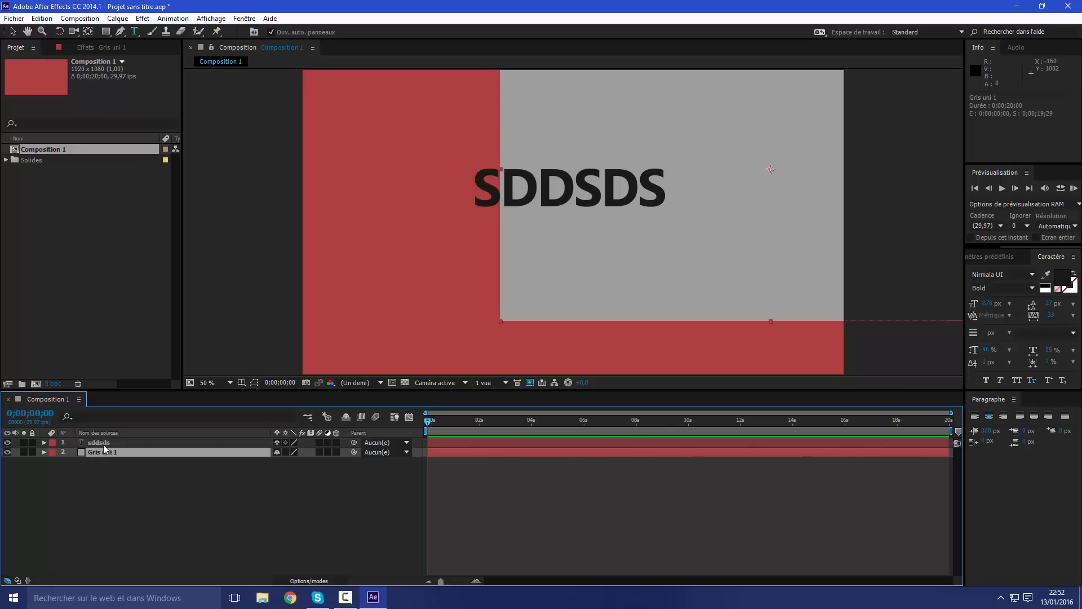
left_click(104, 443)
left_click(191, 492)
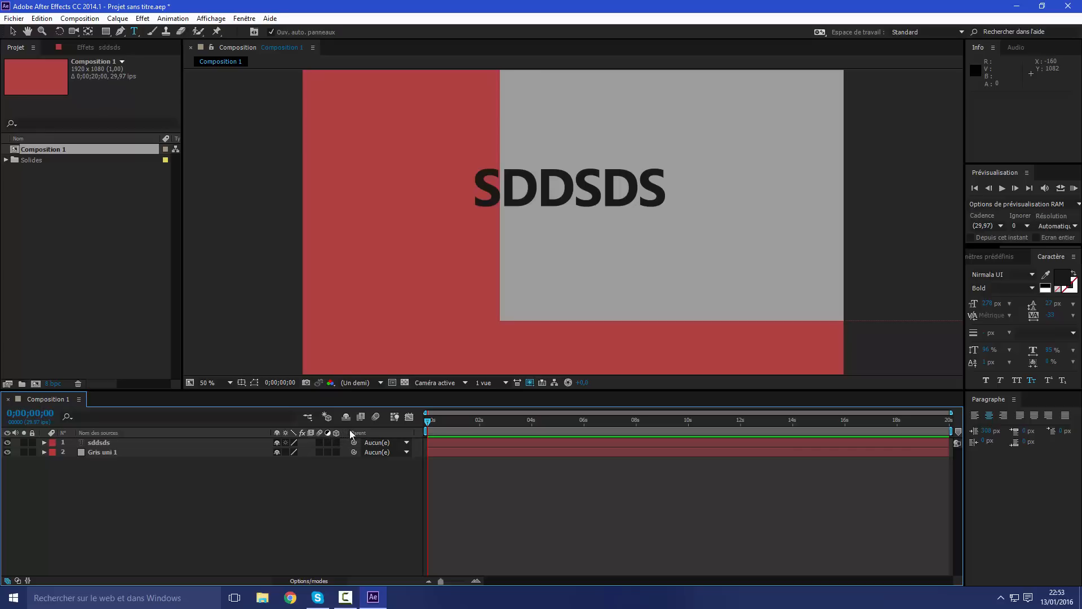
Parent the sddsds text layer to the Gris uni 1 solid and move the solid to position 1578, 392 to test the link
left_click(379, 444)
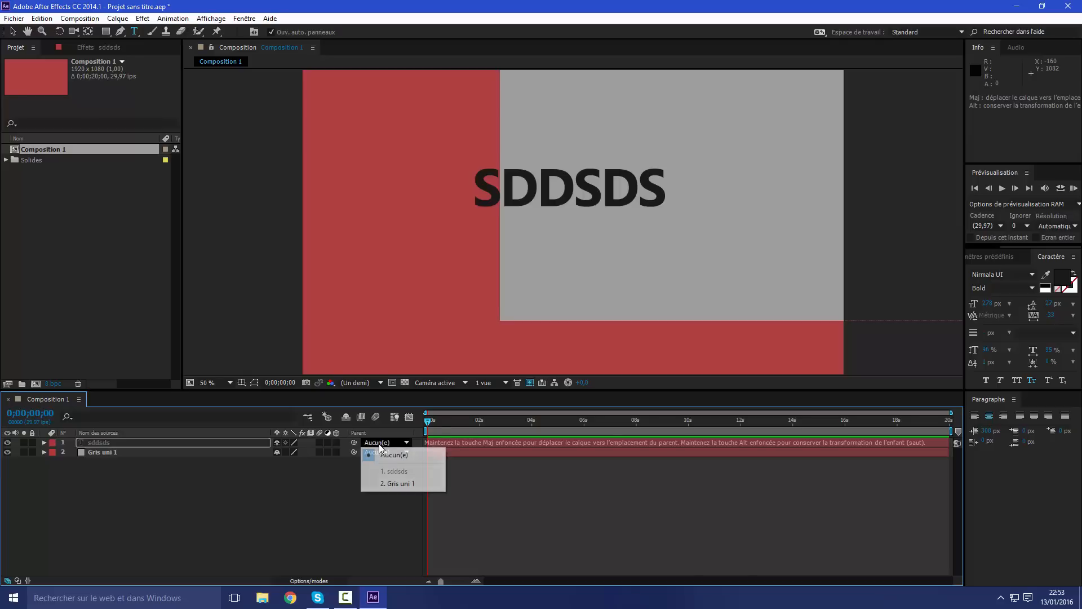
left_click(324, 490)
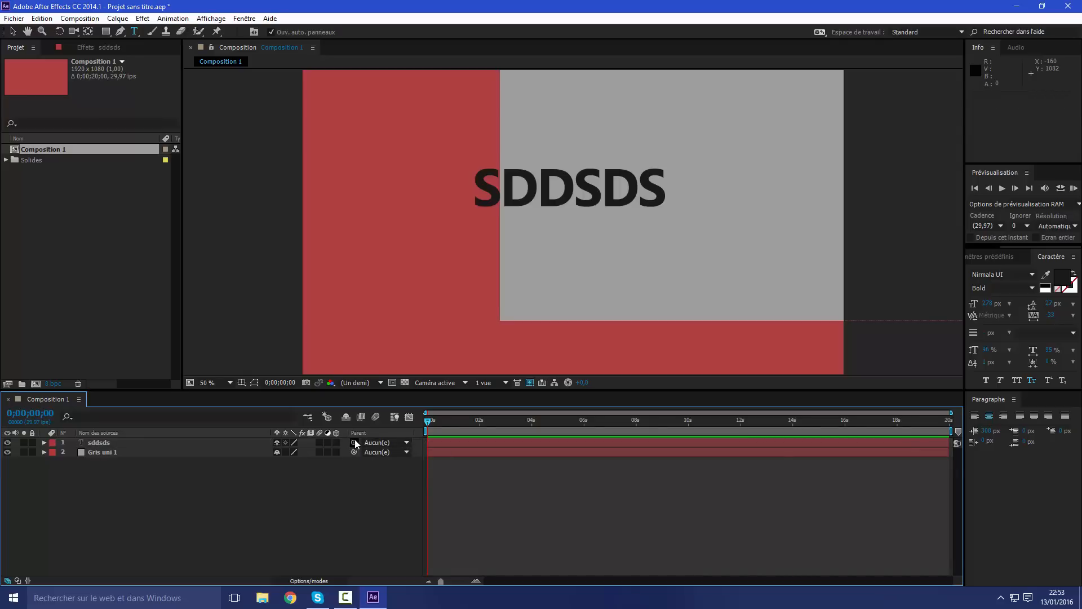
left_click_drag(355, 443, 110, 449)
left_click(13, 31)
left_click_drag(586, 254, 565, 241)
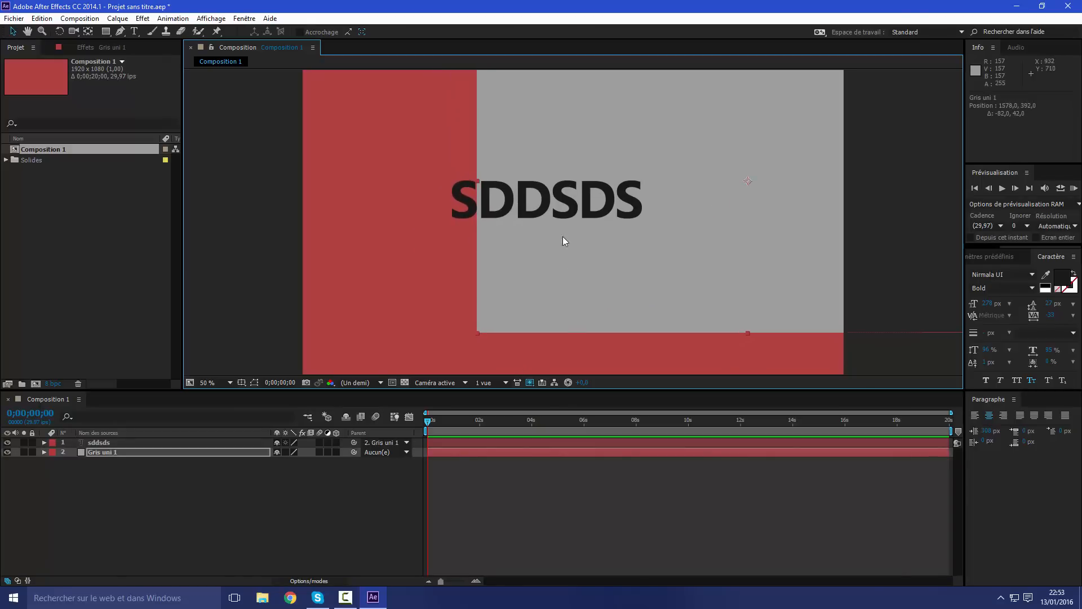
left_click(274, 499)
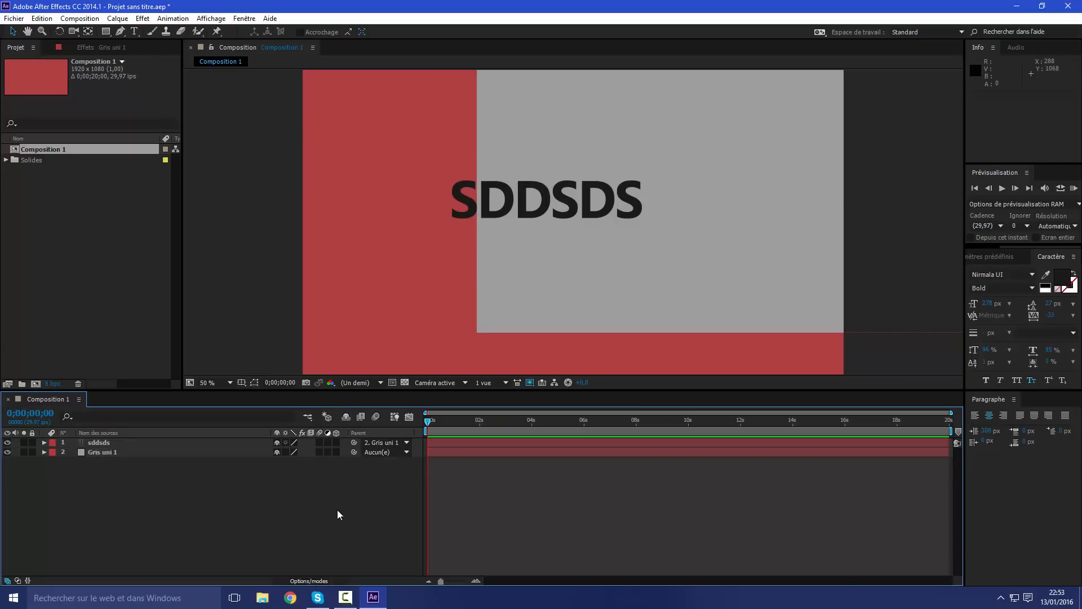
Show the layer mode columns, try Obscurcir, Eclaircir and Densité linéaire + on the text layer, and return its blending mode to Normal
left_click(313, 581)
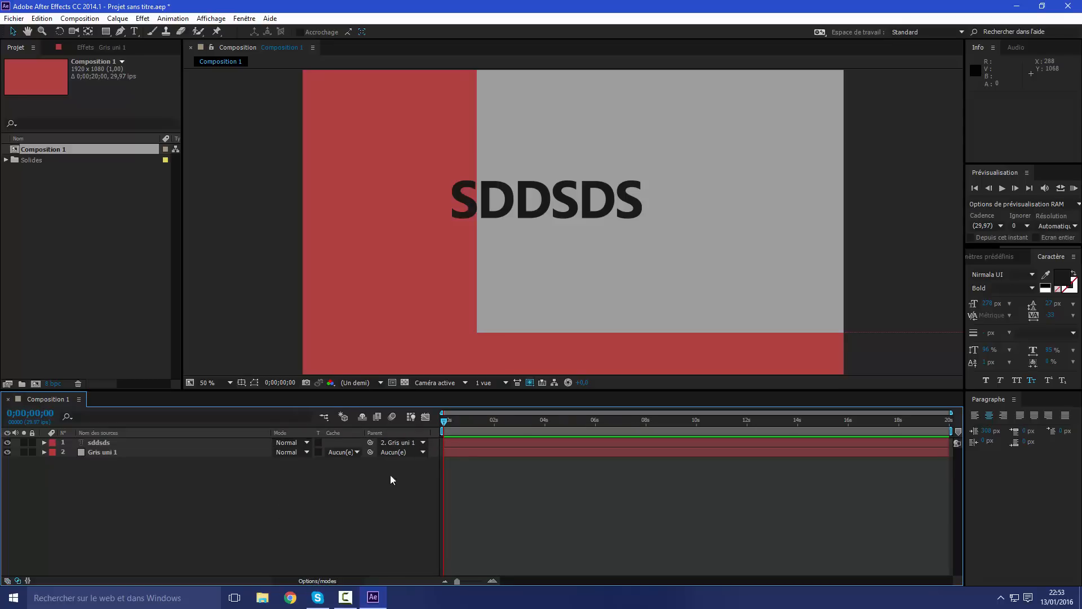
left_click(305, 442)
left_click(338, 133)
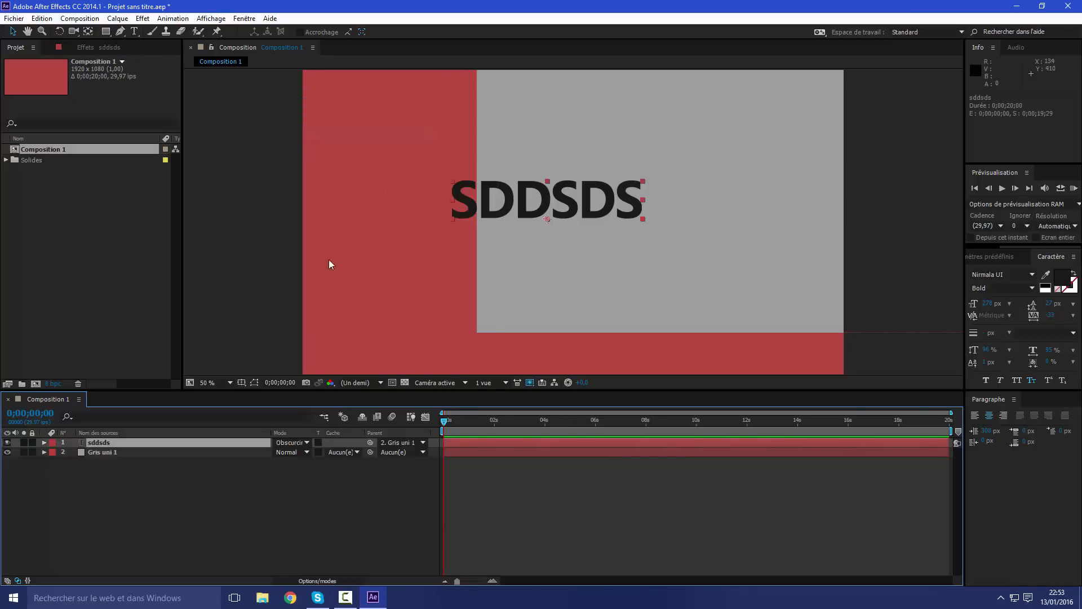
left_click(302, 442)
left_click(337, 223)
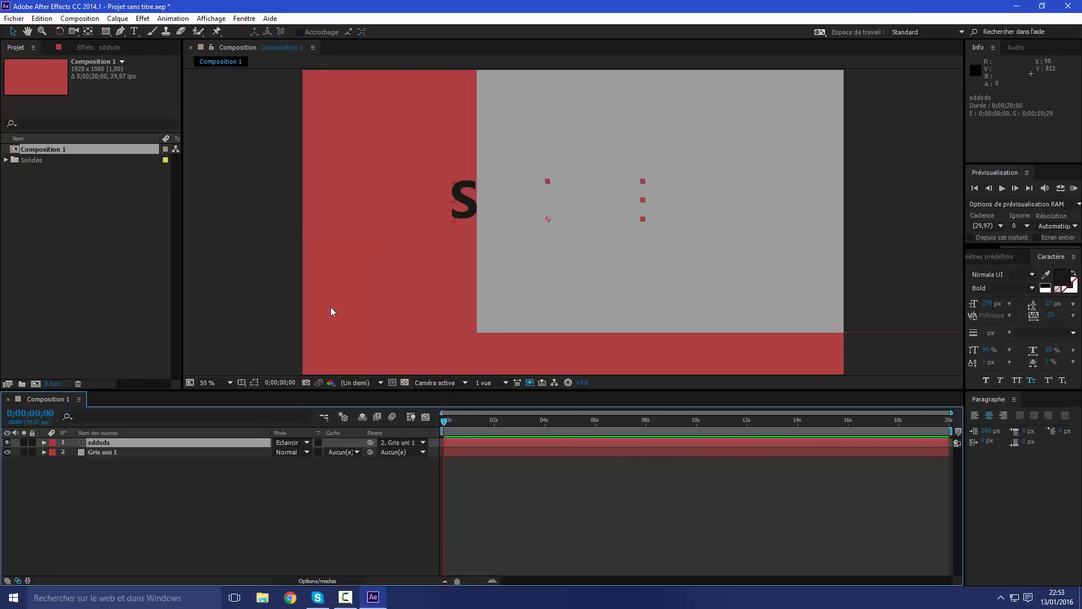
left_click(298, 442)
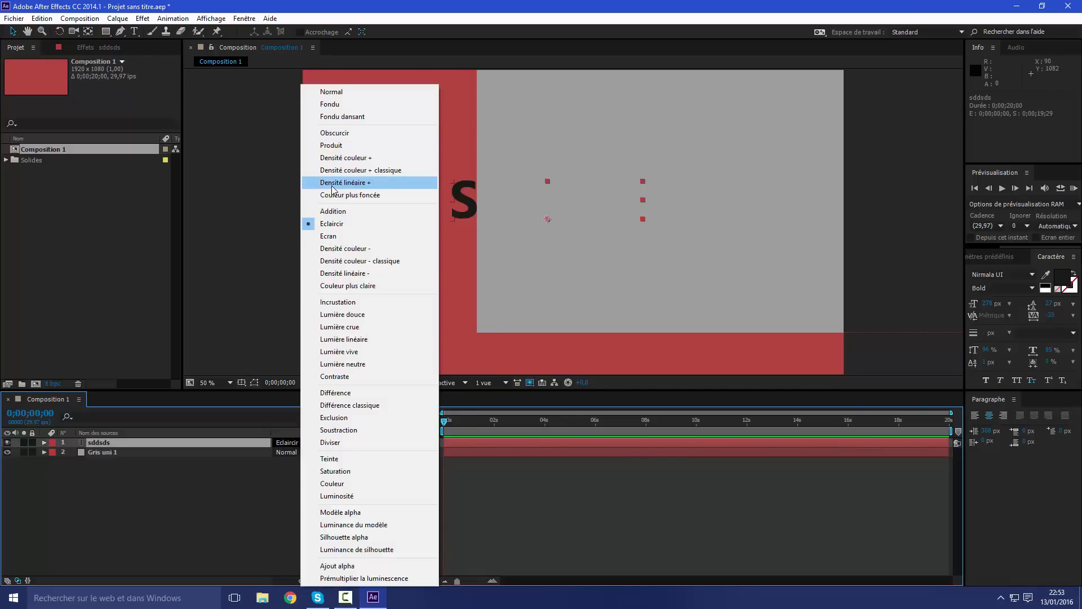
left_click(338, 179)
left_click(285, 442)
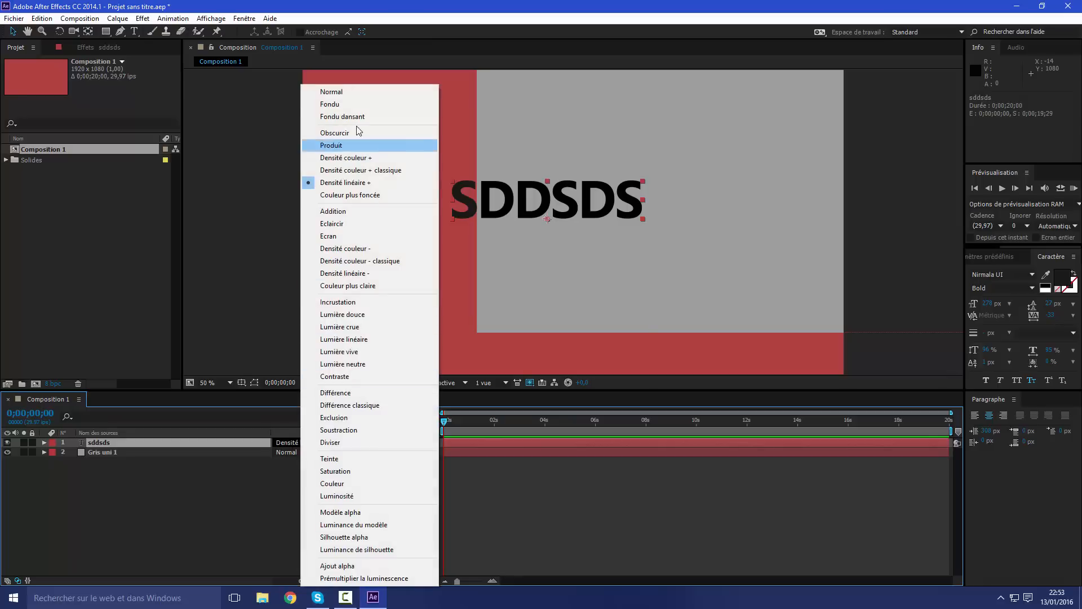
left_click(346, 93)
left_click(298, 487)
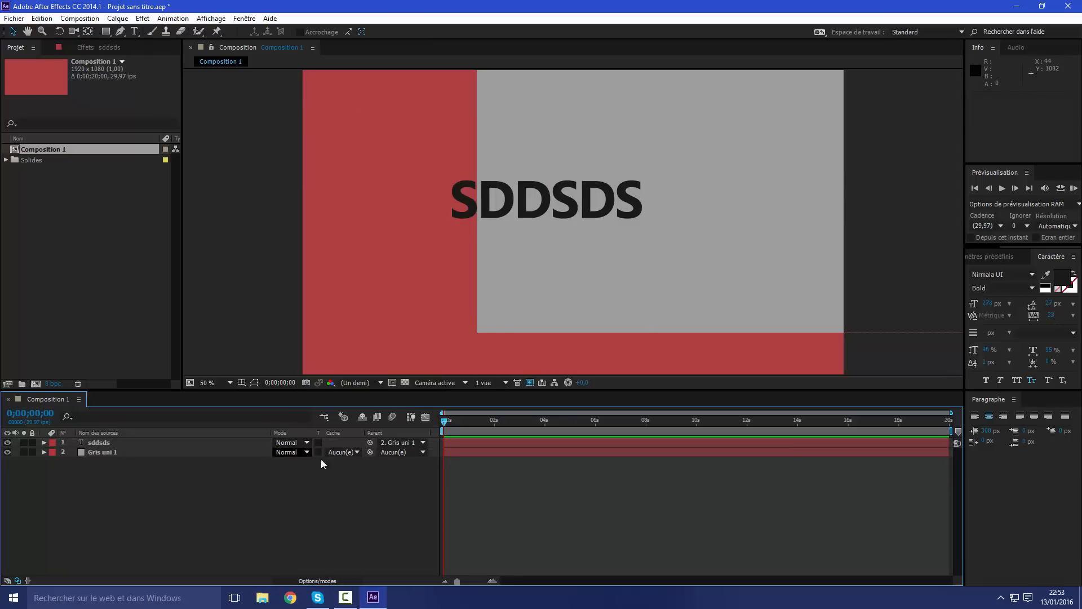
Add the Clés column to the timeline's layer list and remove it again
right_click(434, 430)
mouse_move(479, 467)
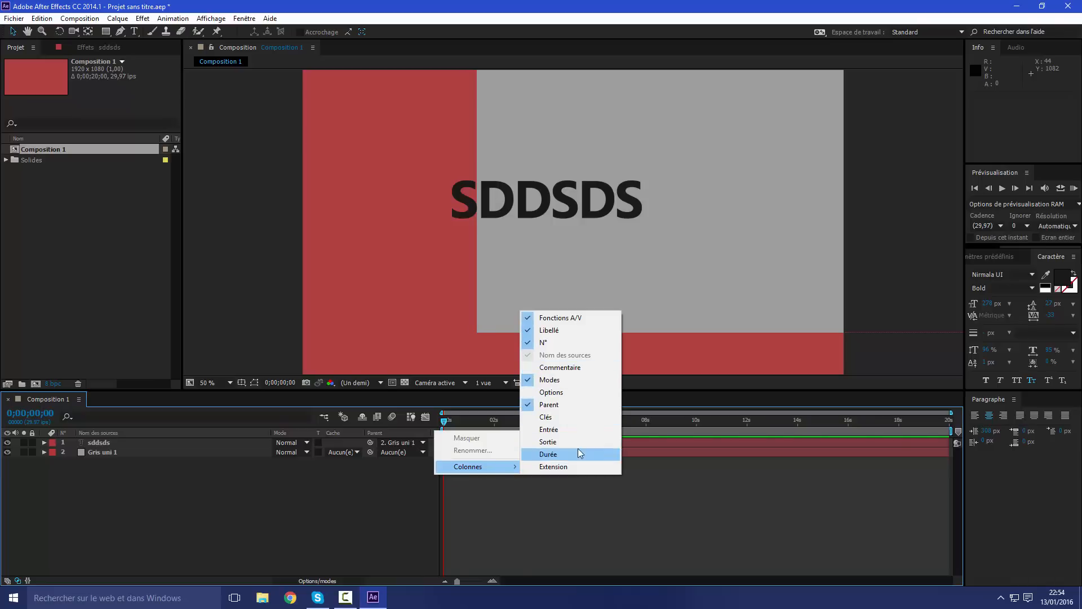
left_click(556, 417)
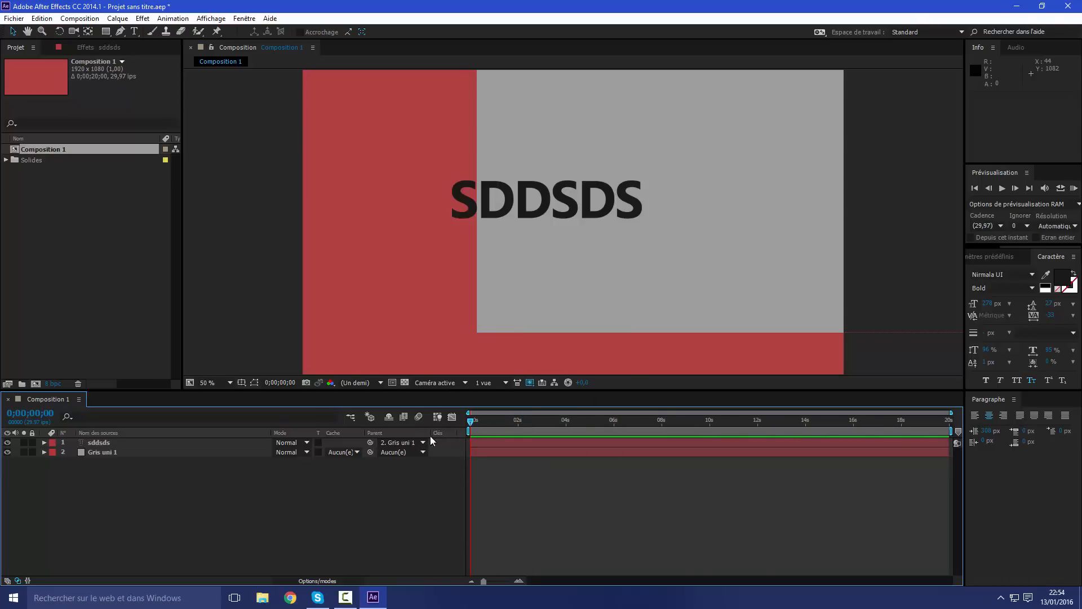
right_click(445, 431)
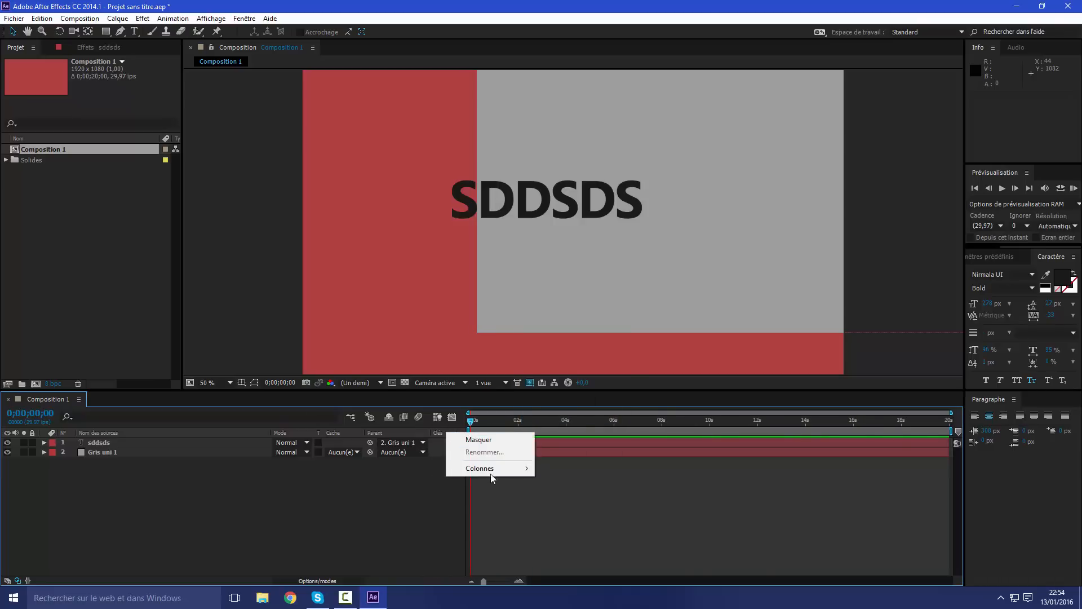
mouse_move(507, 469)
left_click(562, 418)
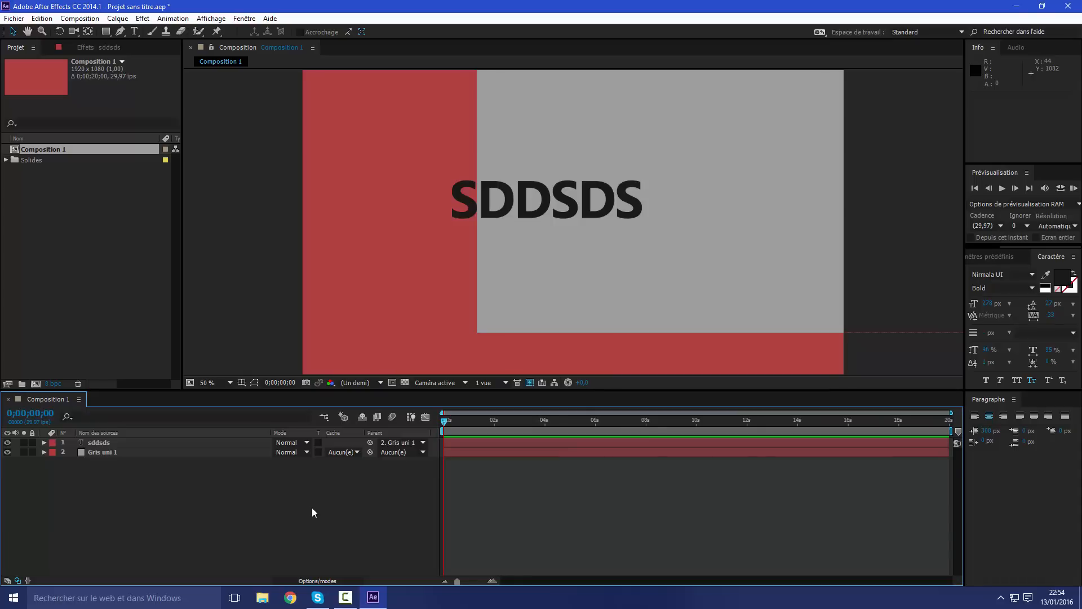
Reset the Standard workspace to its original layout and accept the confirmation
left_click(245, 20)
mouse_move(310, 22)
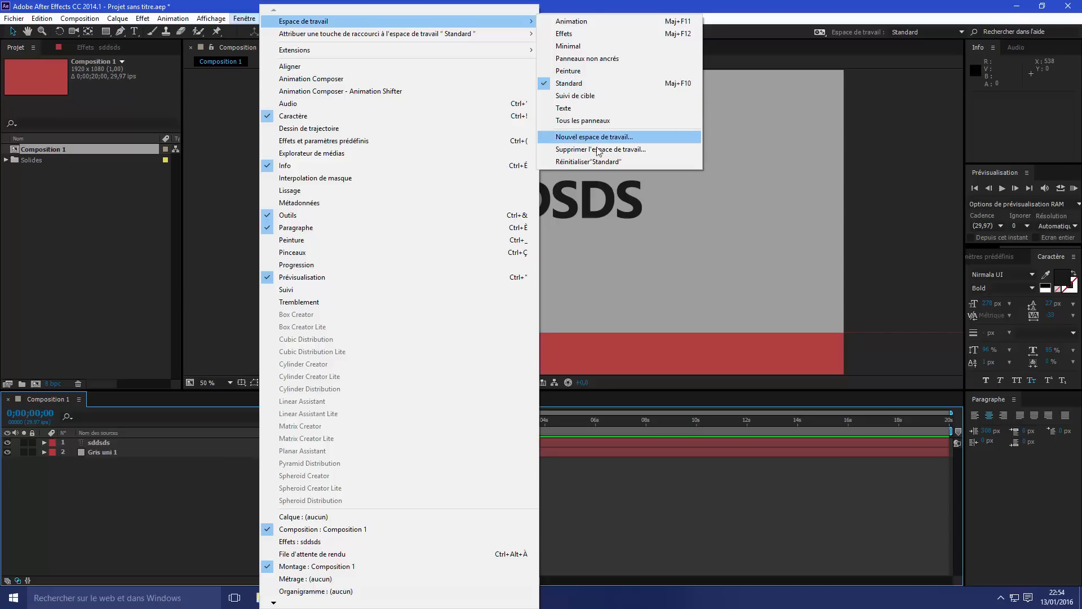
left_click(593, 162)
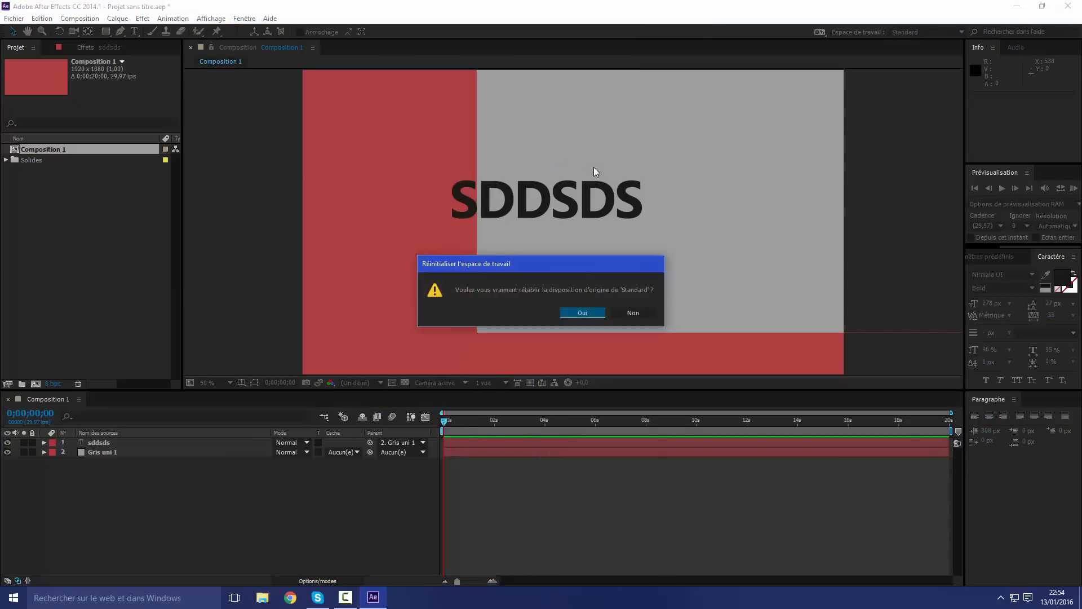
left_click(584, 313)
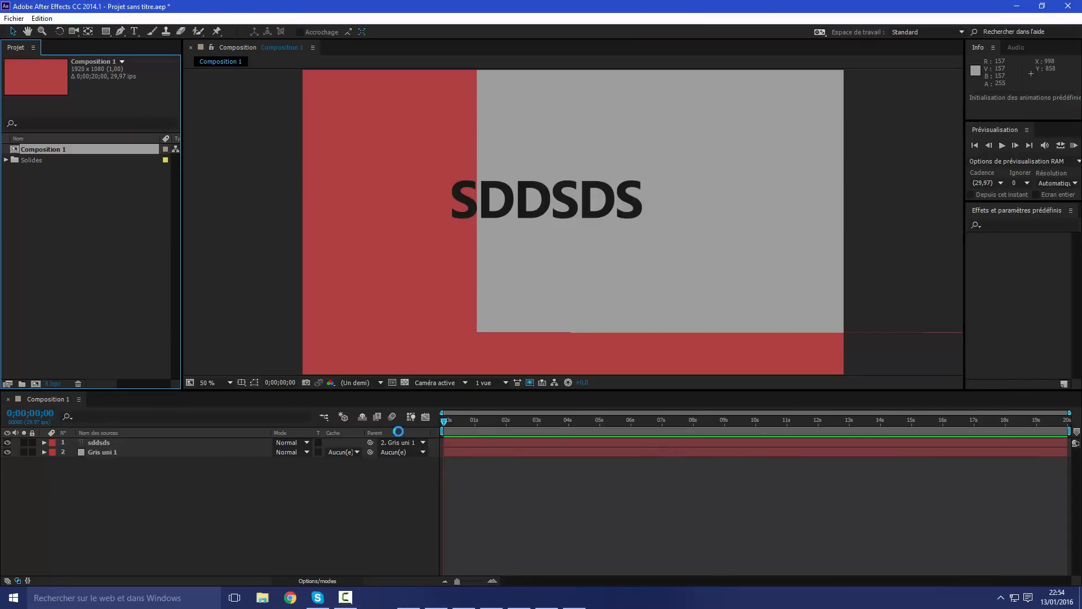
Open the Animation Composer extension, dismiss its software update notice and close the extension
left_click(207, 7)
left_click(241, 20)
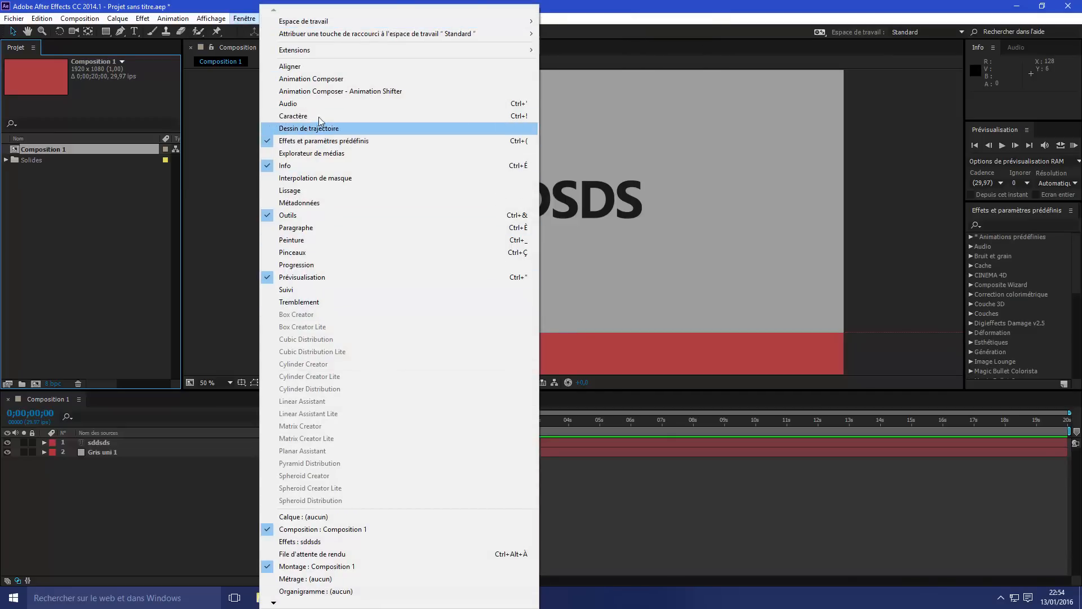
left_click(310, 81)
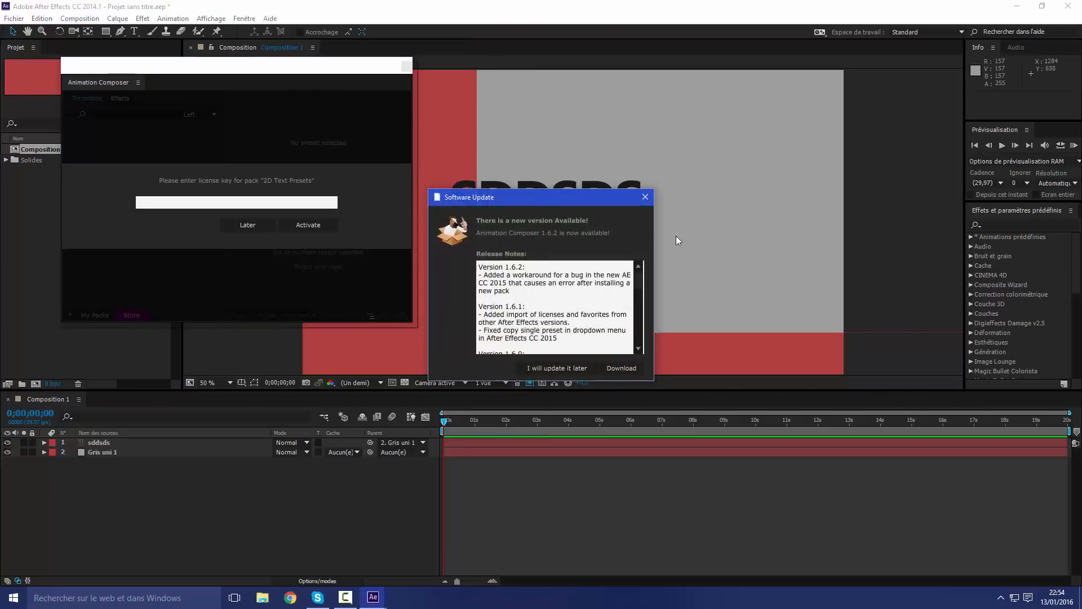
left_click(645, 197)
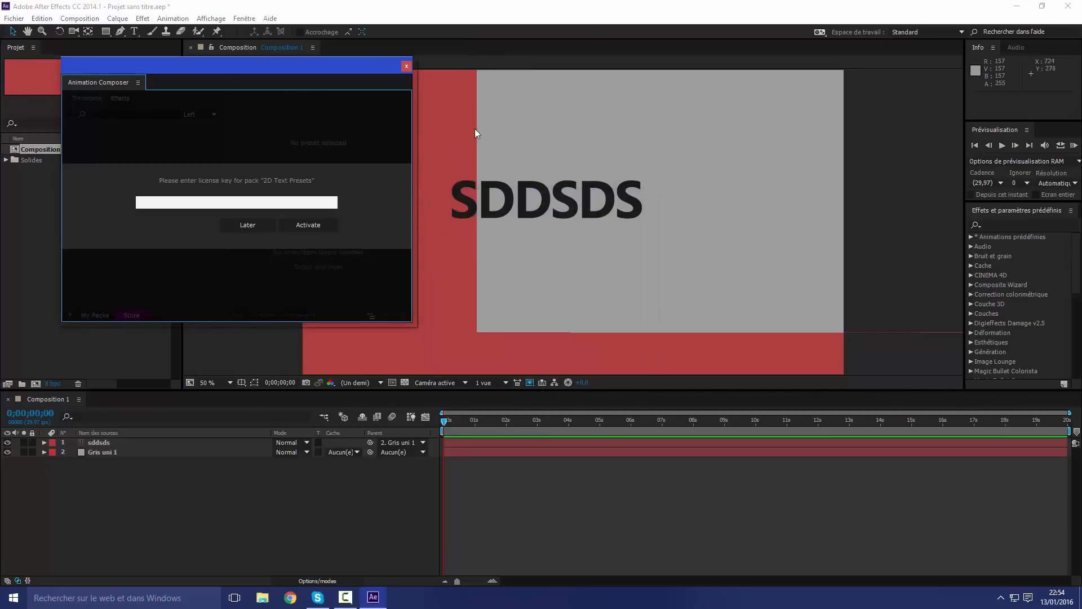
left_click(407, 67)
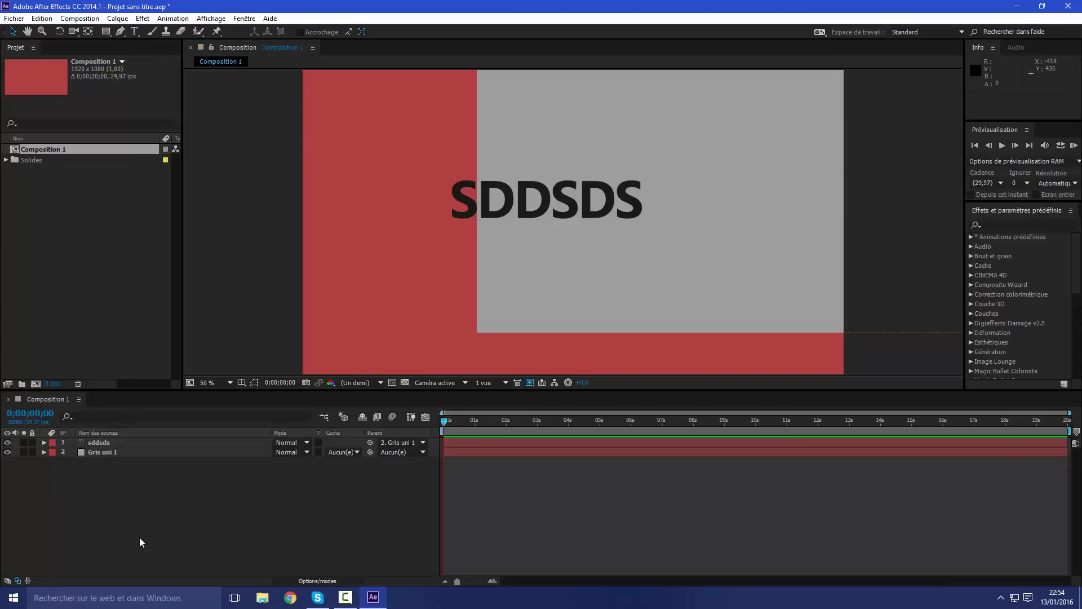
Narrow the timeline's visible time range from both ends and restore it to the full 20 seconds
left_click(133, 520)
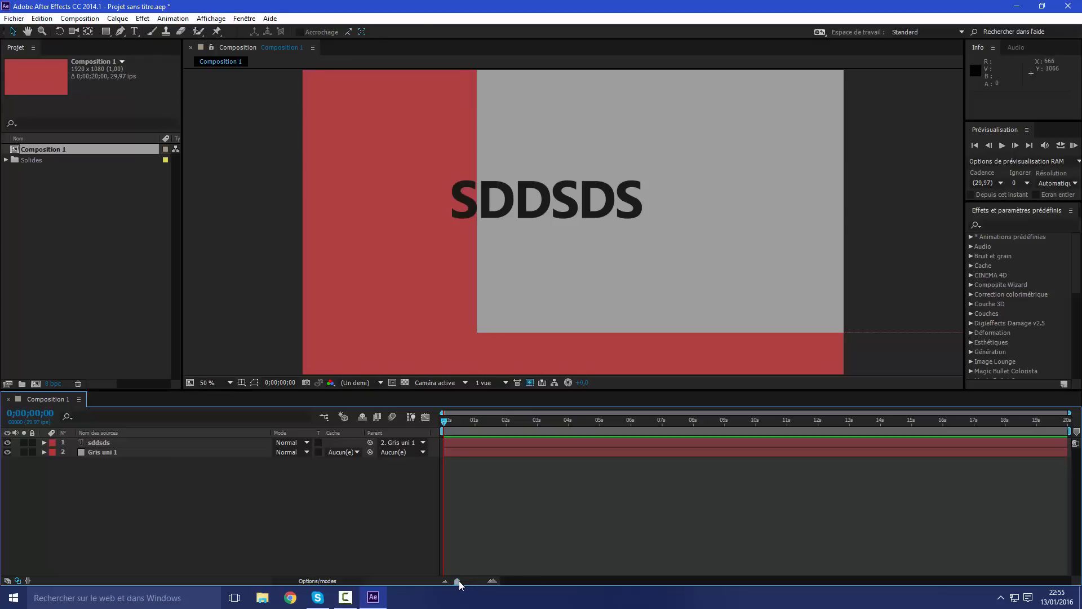
mouse_move(445, 412)
left_mouse_down()
mouse_move(558, 402)
mouse_move(1048, 420)
mouse_move(499, 417)
mouse_move(436, 432)
left_mouse_up()
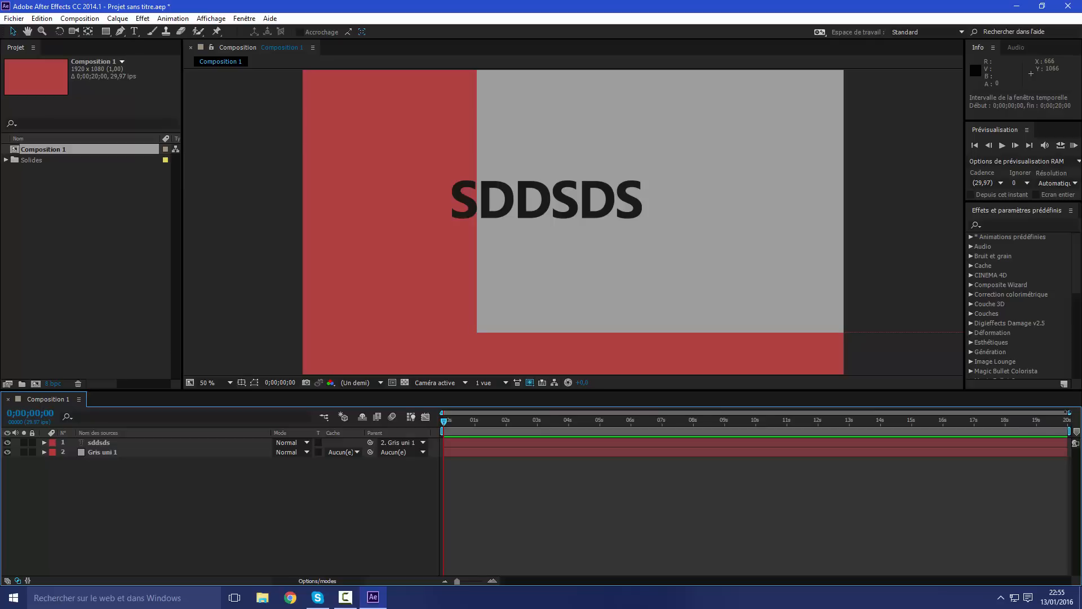
left_click_drag(1069, 413, 815, 416)
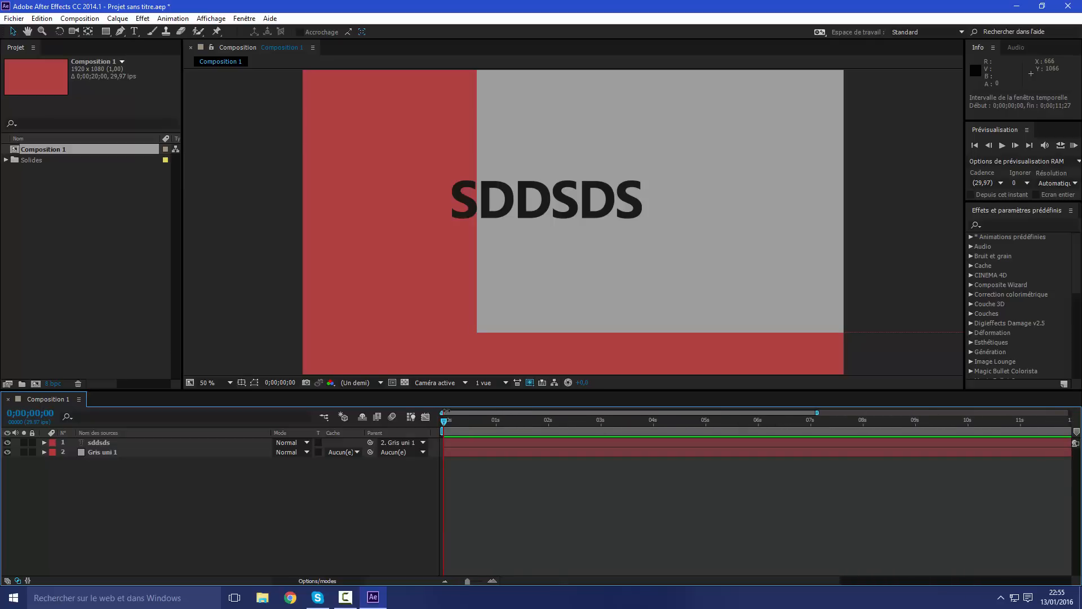
left_click_drag(446, 414, 814, 447)
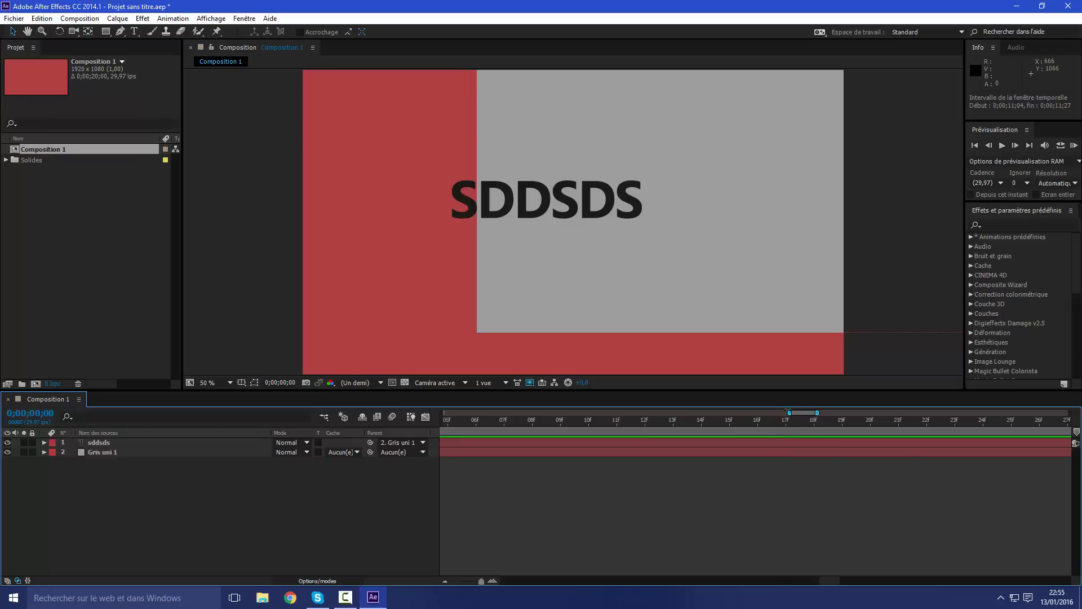
left_click_drag(789, 412, 441, 414)
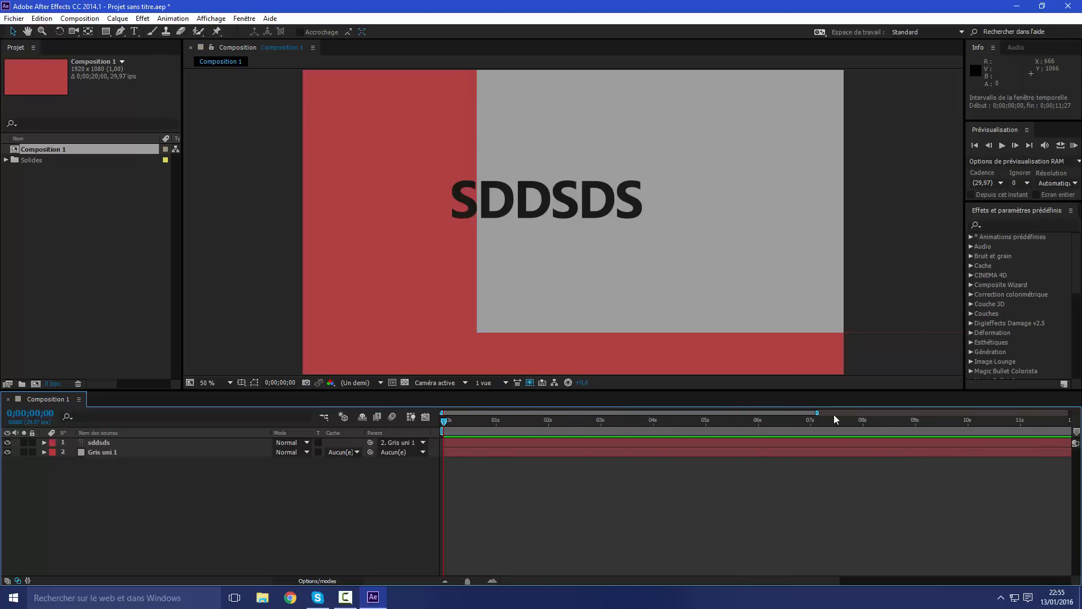
left_click_drag(817, 412, 1070, 412)
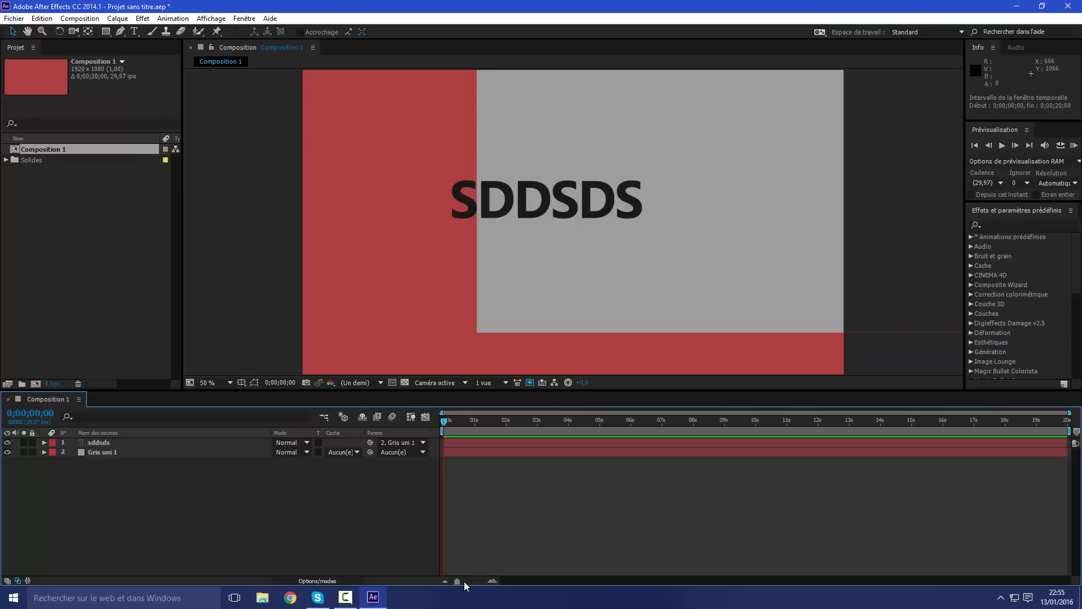
left_click_drag(457, 580, 406, 579)
Limit the work area to 0;00;00;00 through 0;00;04;29 and return the current time to the start of the composition
left_click(467, 423)
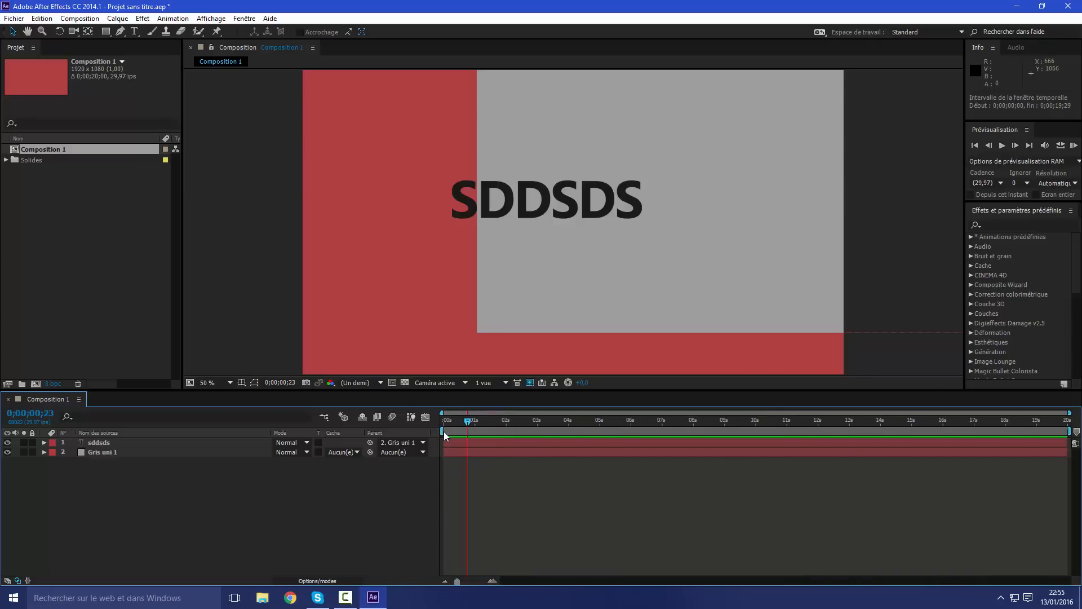
left_click_drag(442, 432, 505, 437)
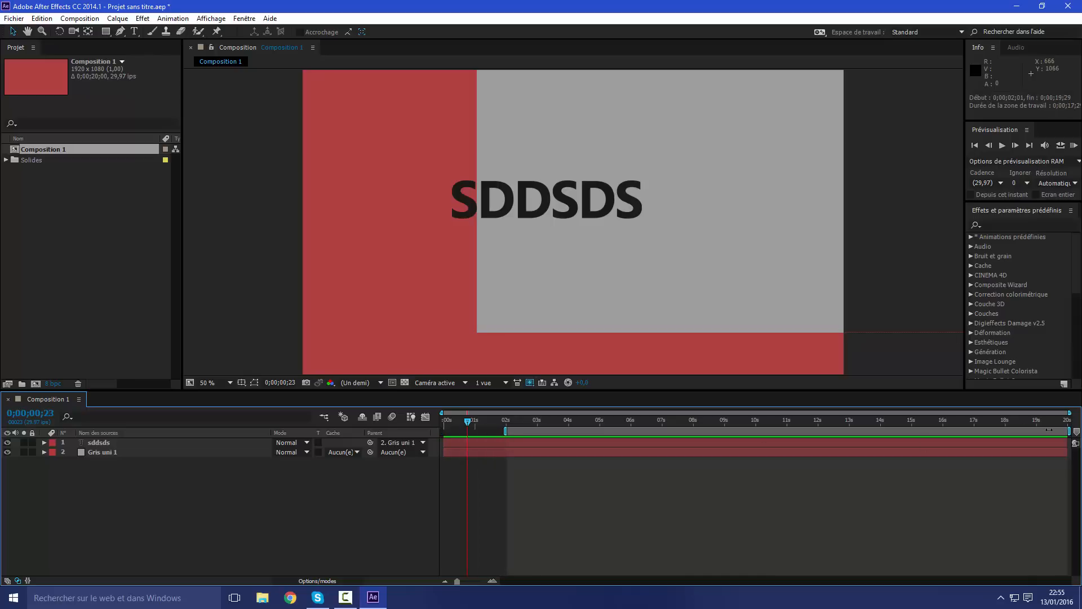
left_click_drag(1069, 432, 437, 433)
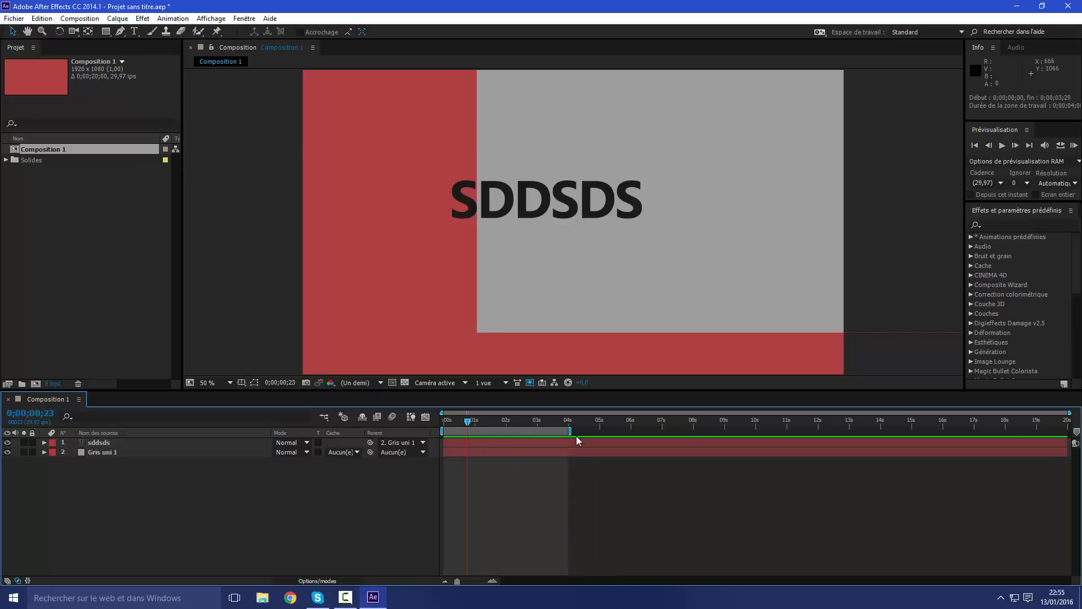
left_click_drag(569, 432, 602, 451)
left_click_drag(469, 422, 444, 421)
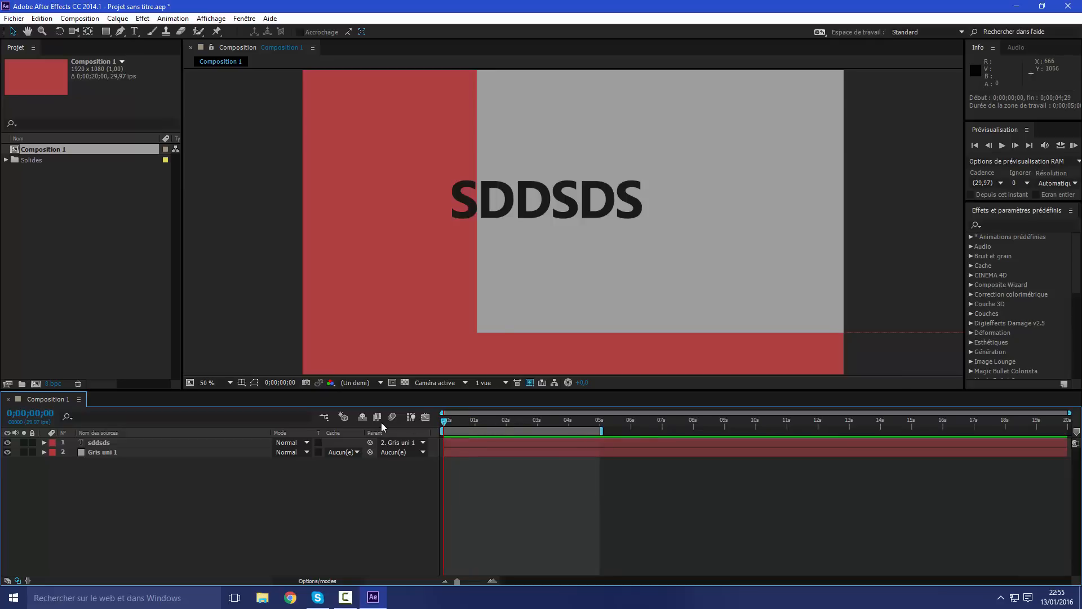
Preview the work area, stop playback at 0;00;03;11, and extend the work area's end to 0;00;19;29
left_click(1002, 145)
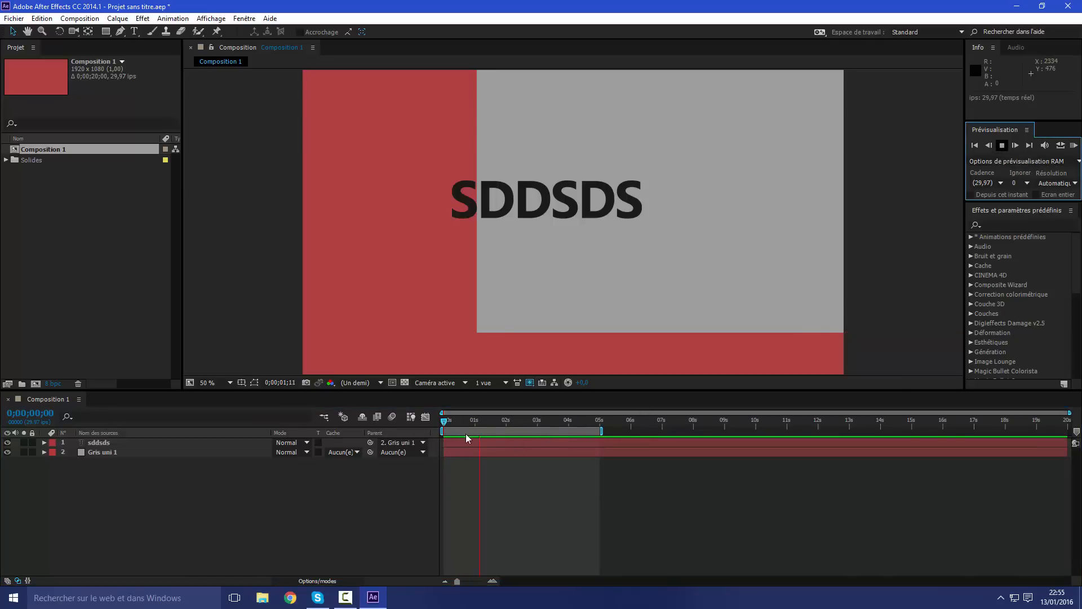
left_click(1004, 148)
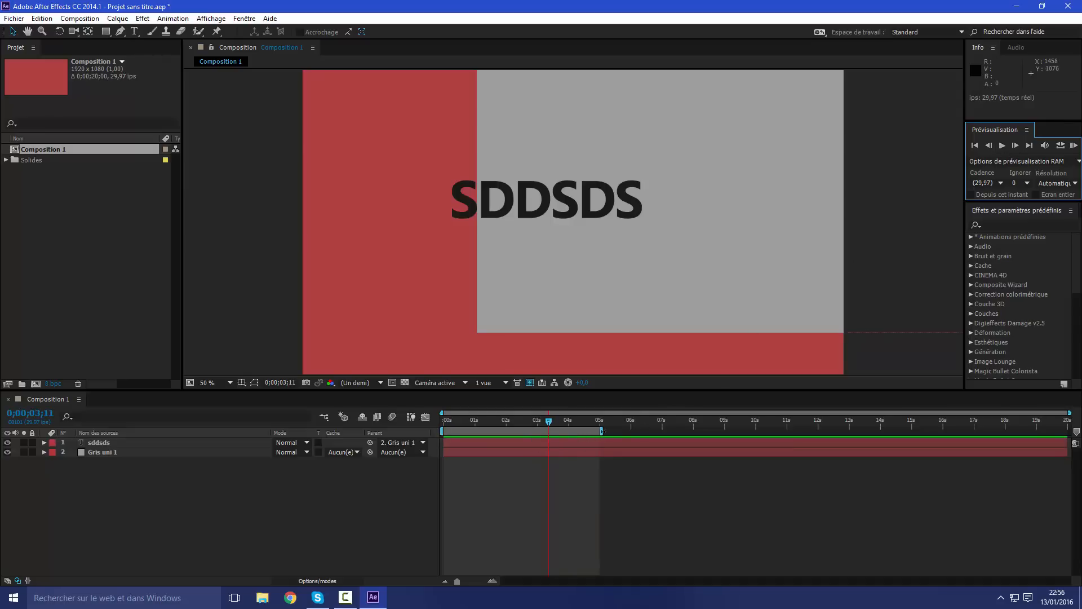
left_click_drag(608, 427, 1069, 431)
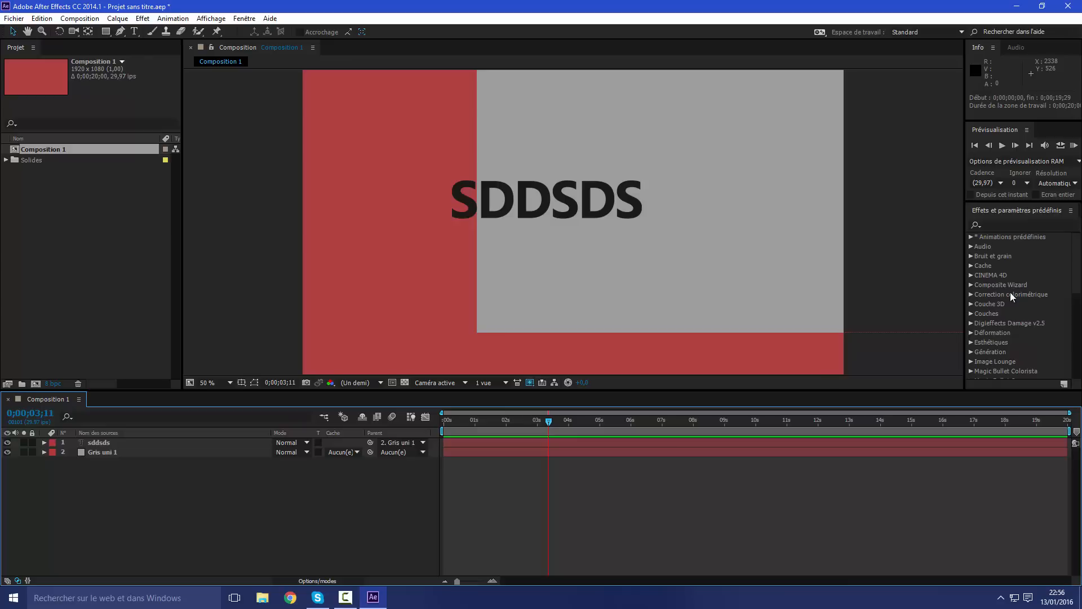
Examine the effect categories available for the Gris uni 1 layer, including the Utilité, Trapcode and Transitions lists
scroll(1020, 296, "down", 3)
scroll(1017, 290, "up", 3)
left_click(142, 20)
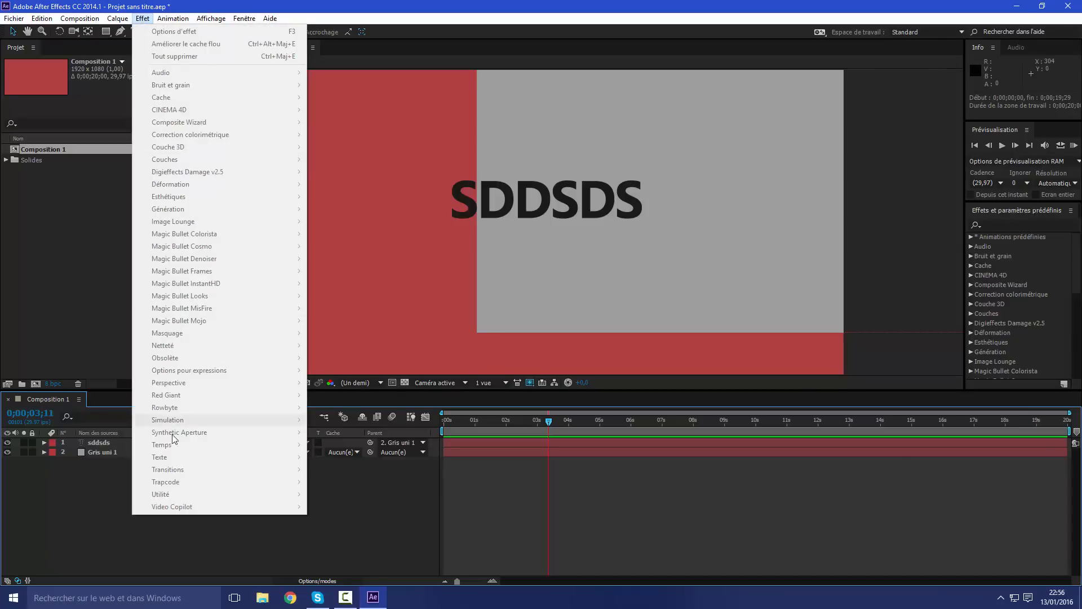
left_click(94, 447)
left_click(101, 453)
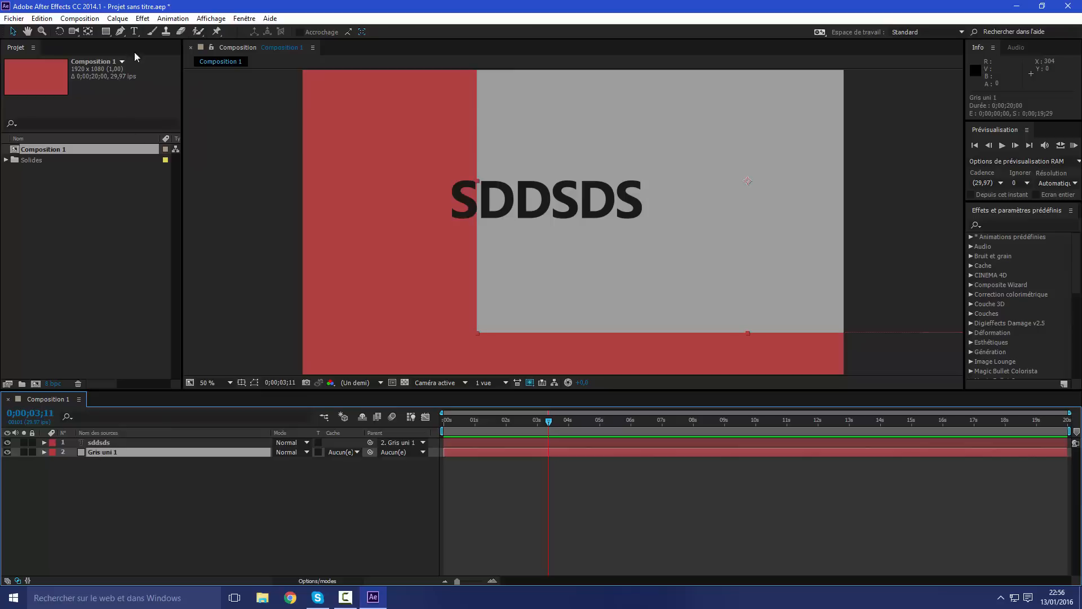
left_click(141, 20)
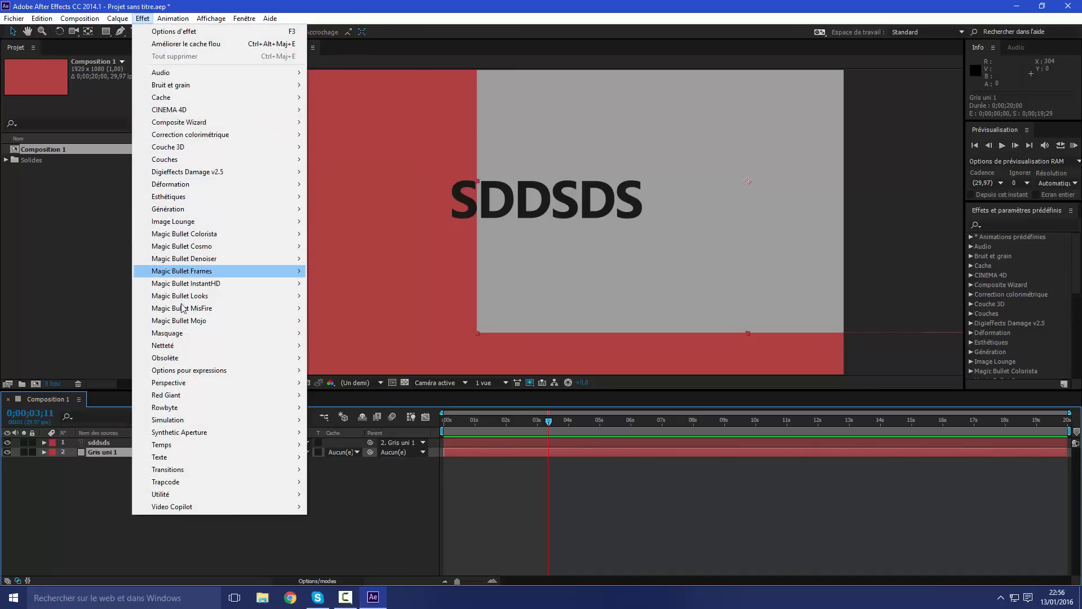
mouse_move(173, 508)
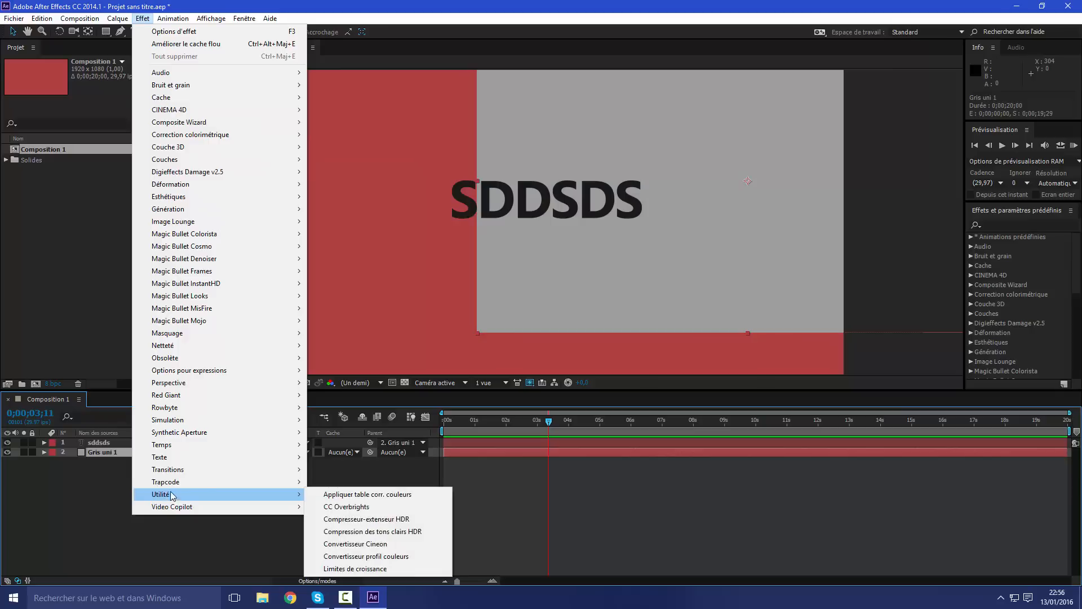
mouse_move(197, 486)
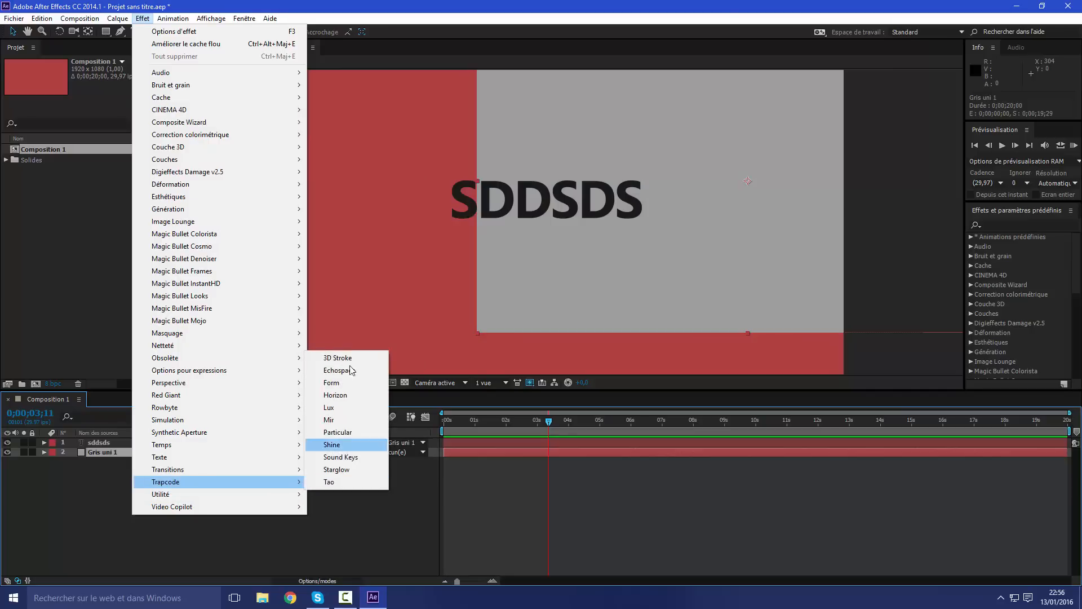
mouse_move(226, 472)
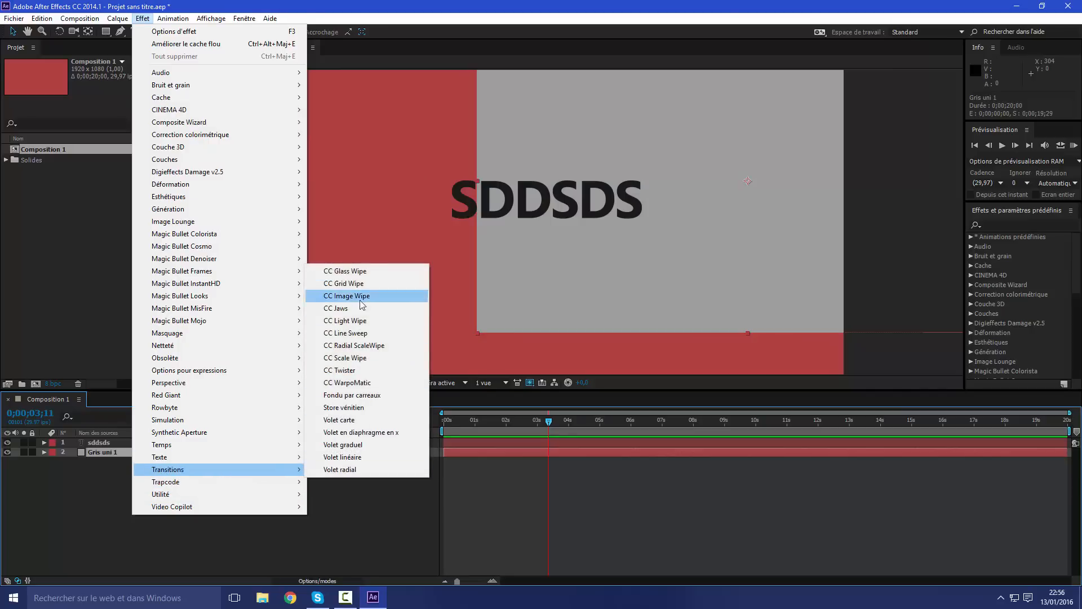
left_click(354, 534)
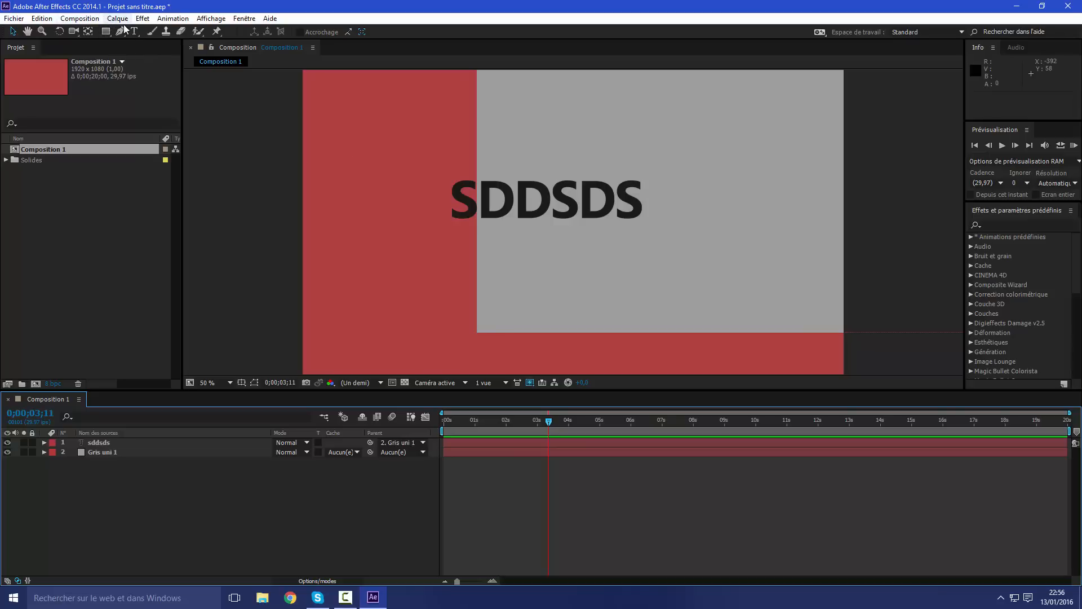
Search the effects for "particular" and apply Trapcode's Particular effect to the Gris uni 1 layer
left_click(996, 225)
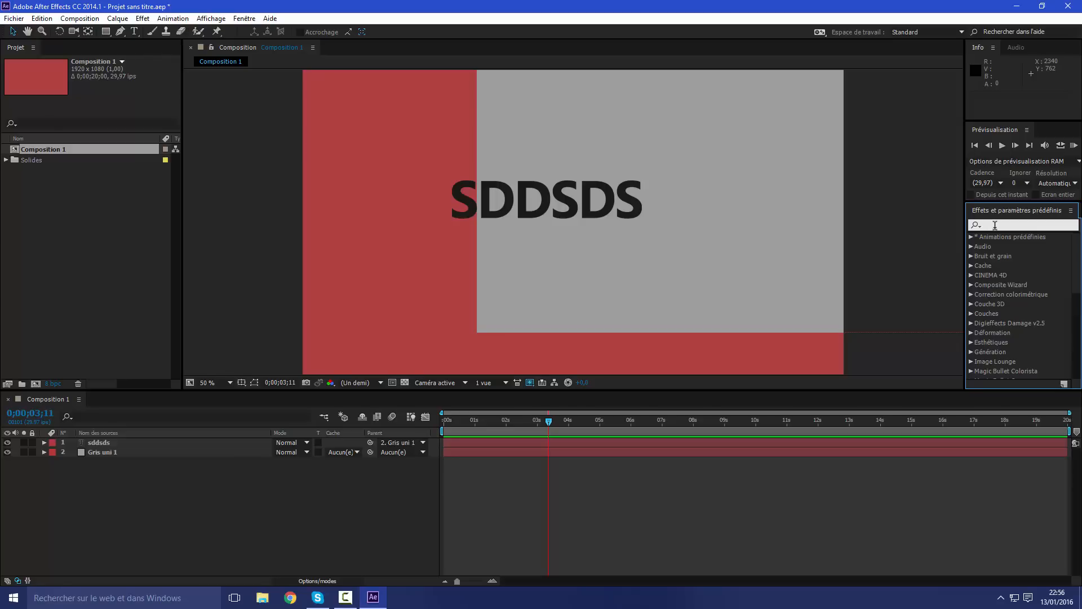
left_click(143, 18)
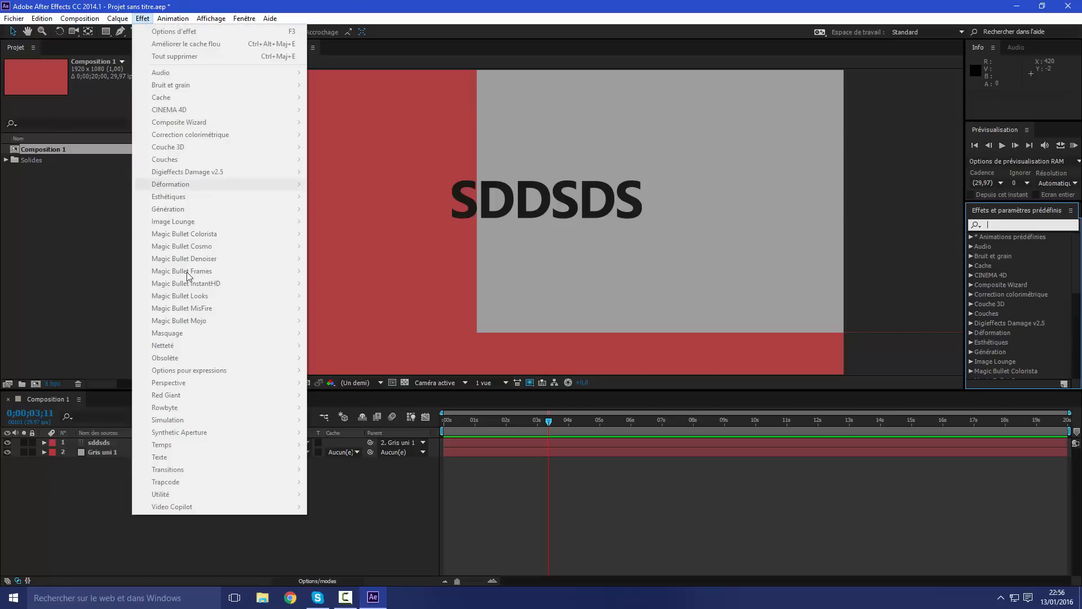
left_click(998, 225)
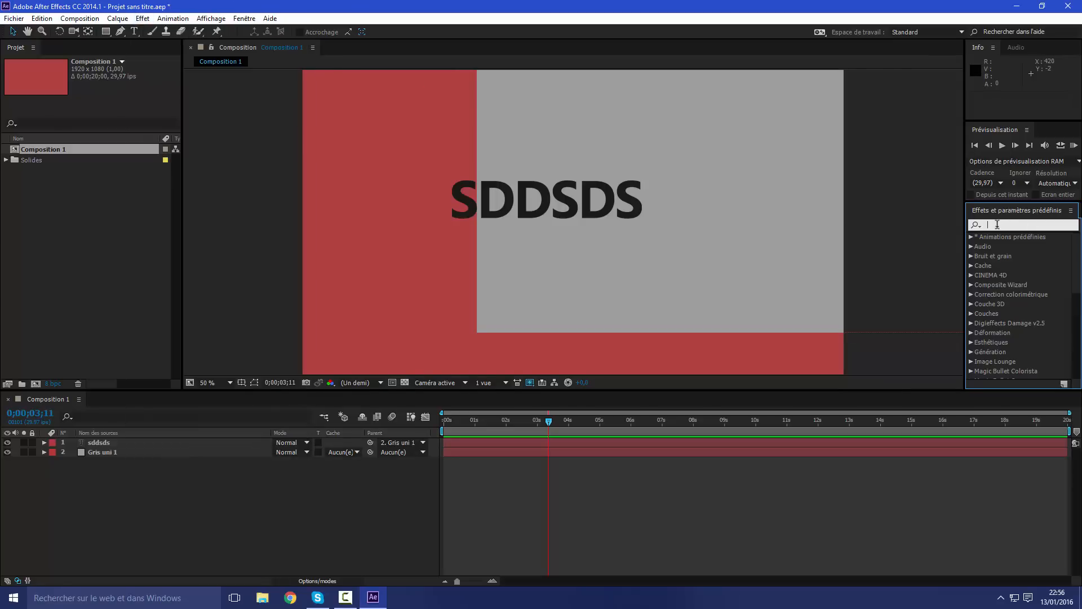
type("pa")
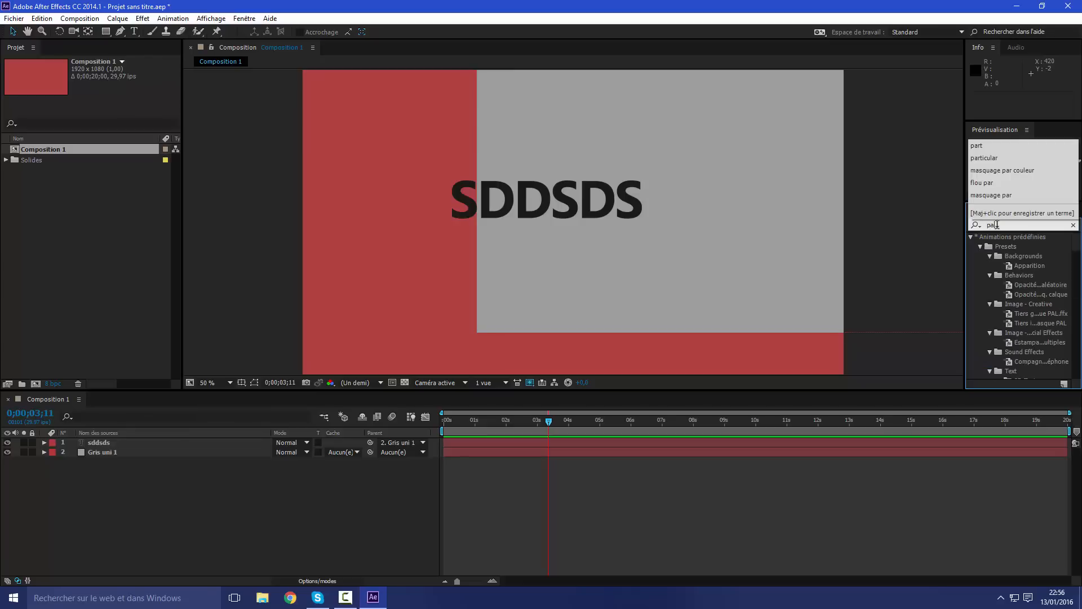
type("rticular")
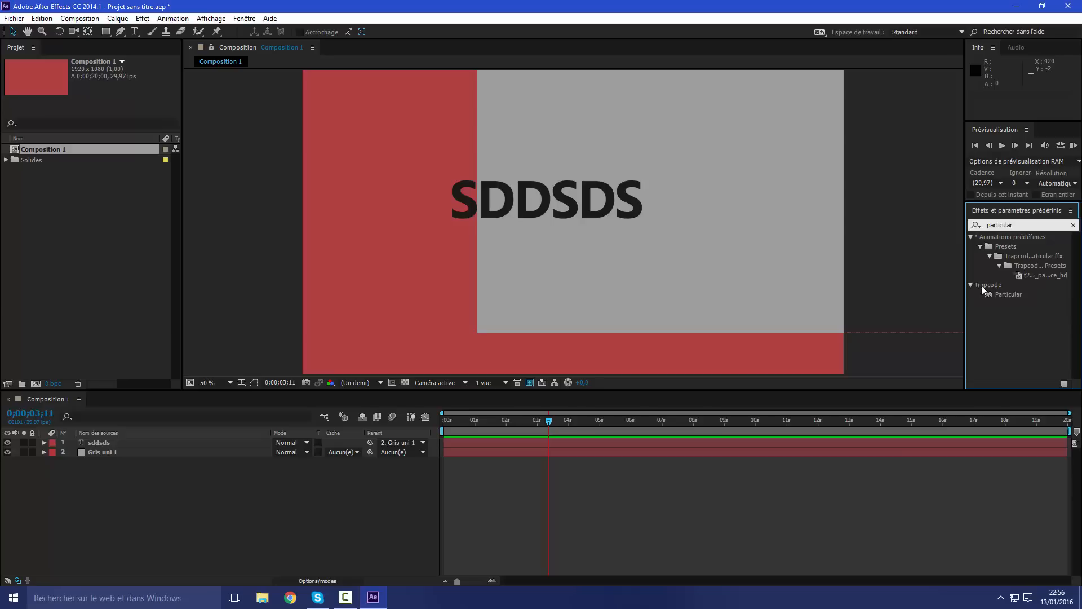
left_click_drag(1005, 297, 150, 451)
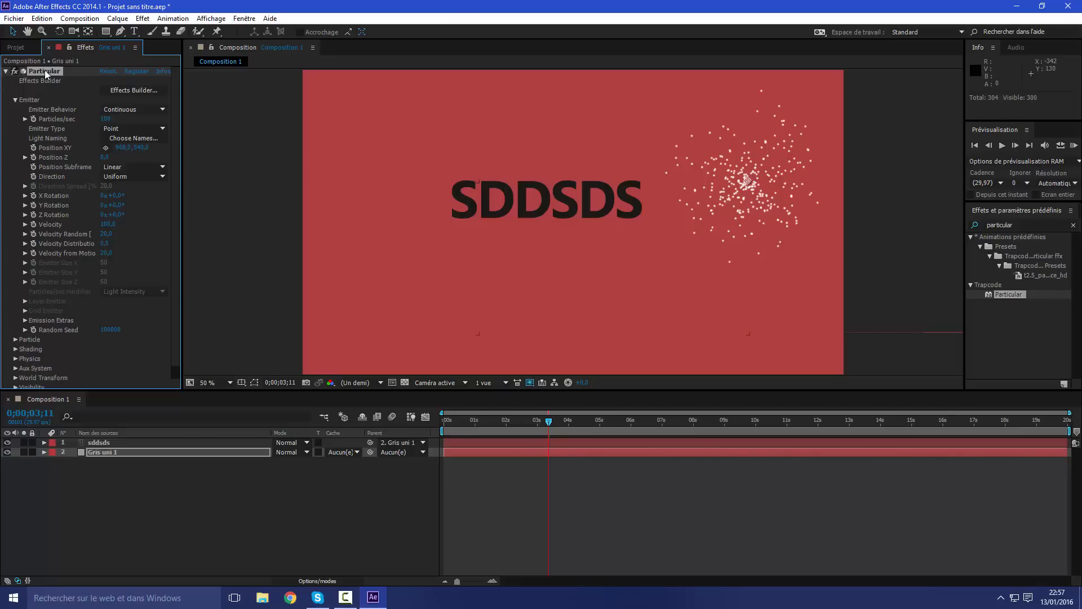
Delete the Particular effect from the Gris uni 1 layer, return to the project contents and clear the effects search
key("Delete")
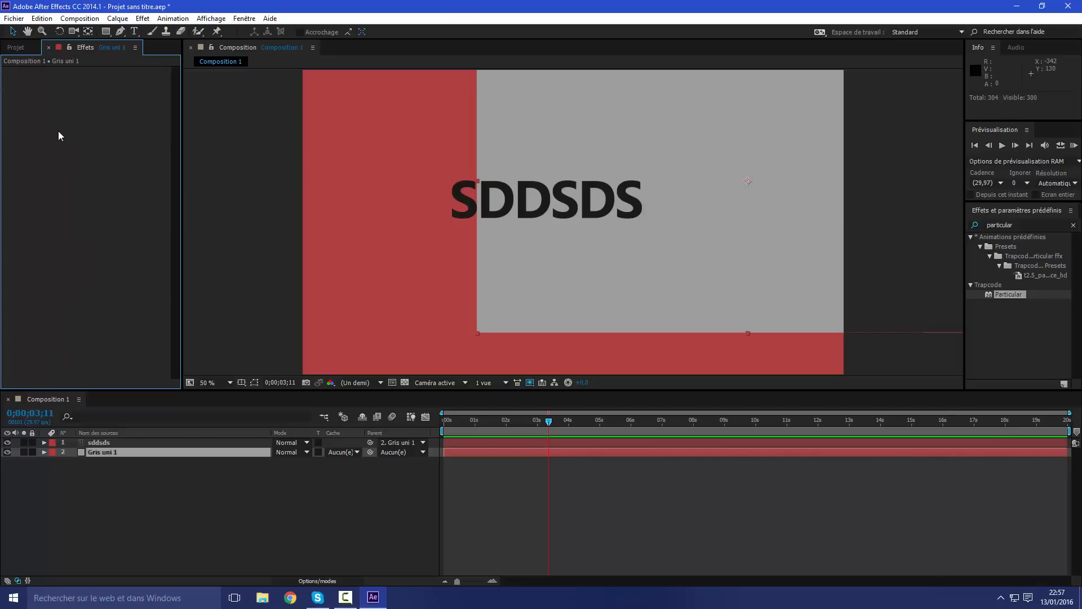
left_click(17, 47)
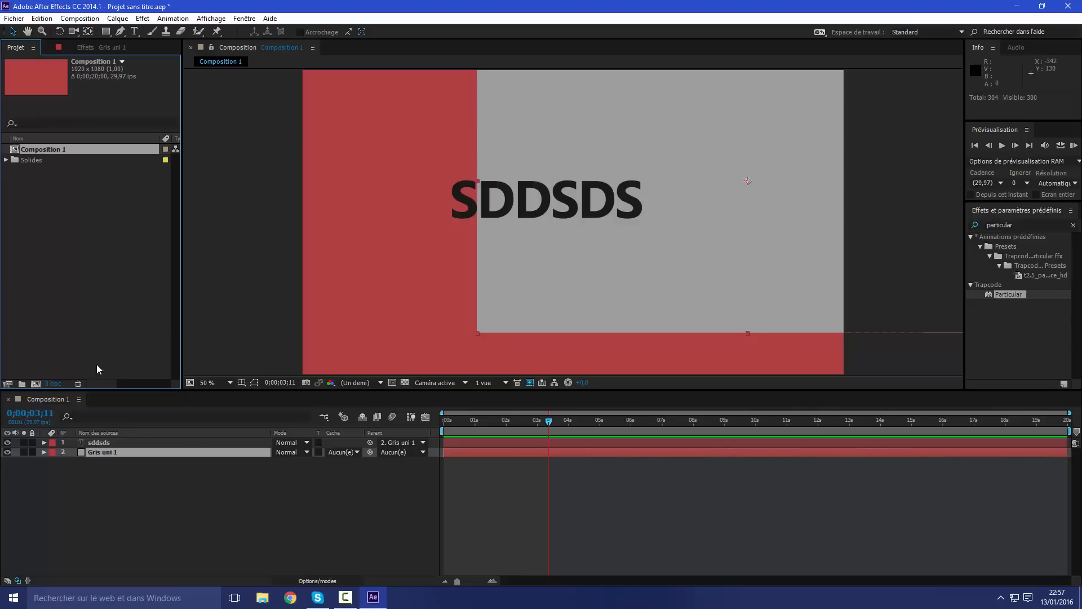
left_click(1021, 225)
key("BackSpace")
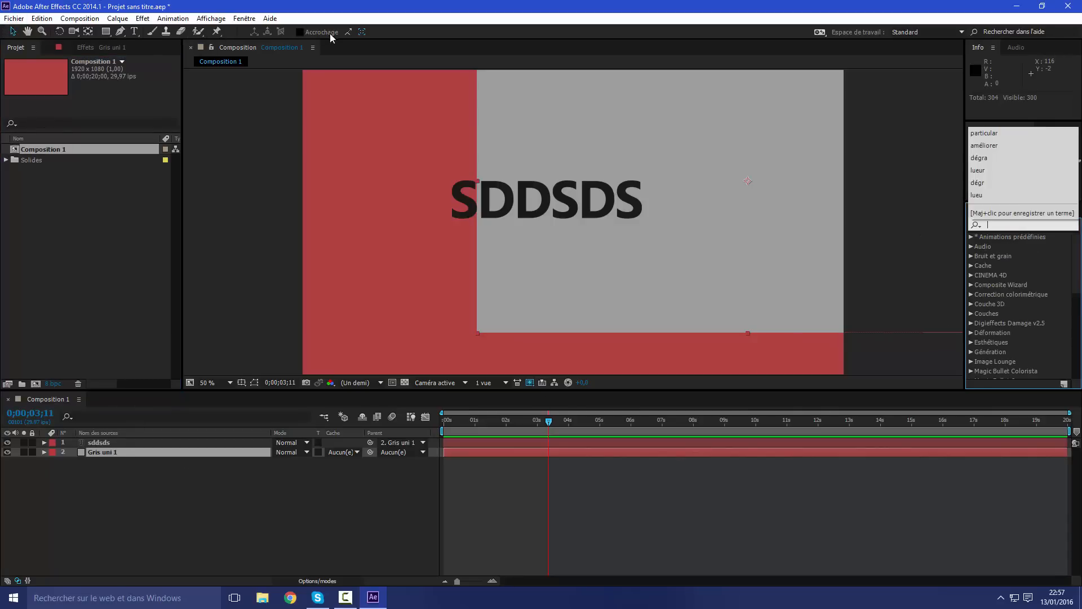
Move the sddsds text layer around the composition with the Selection tool, leaving it at about 288, 700
left_click(13, 33)
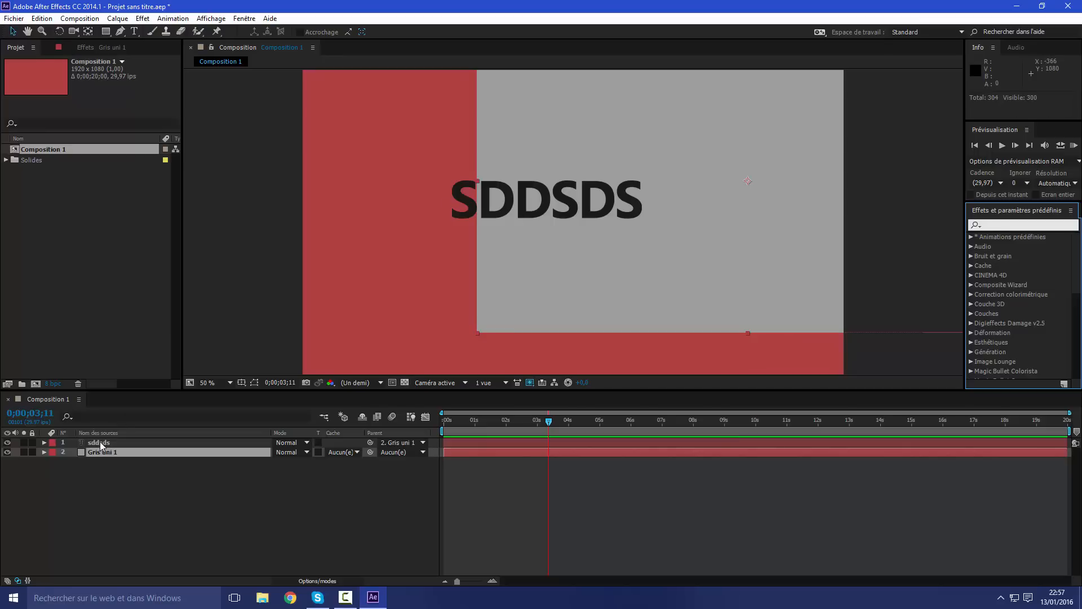
left_click(101, 445)
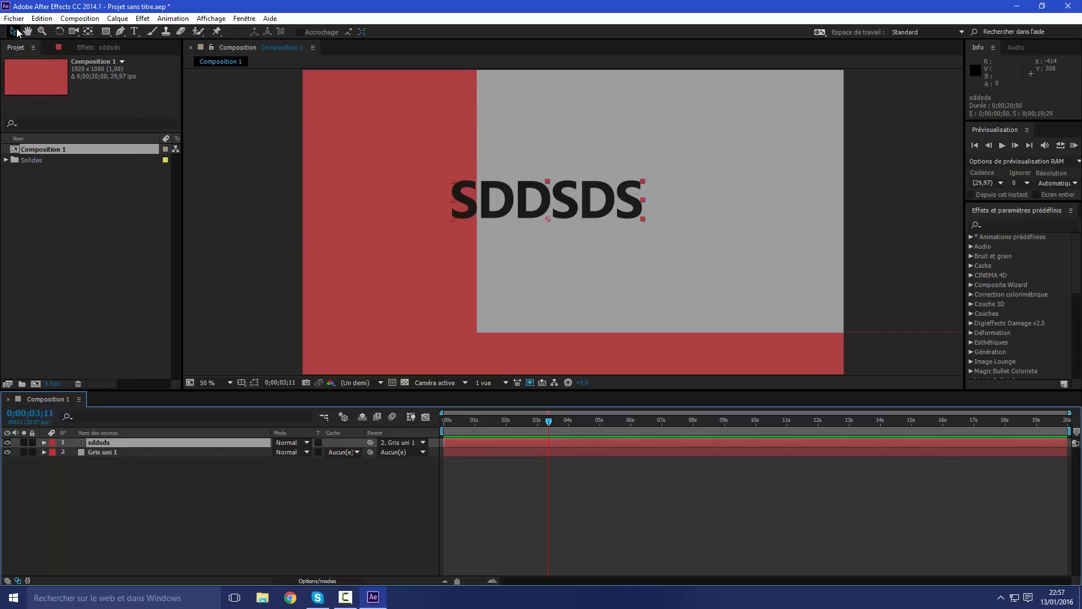
left_click_drag(503, 218, 550, 279)
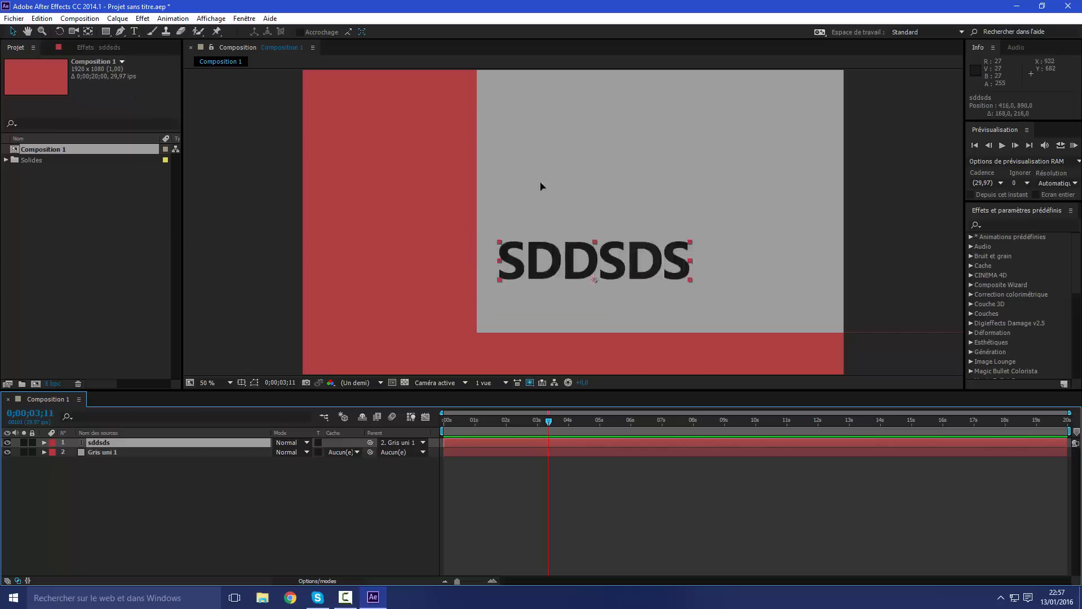
left_click_drag(540, 186, 504, 133)
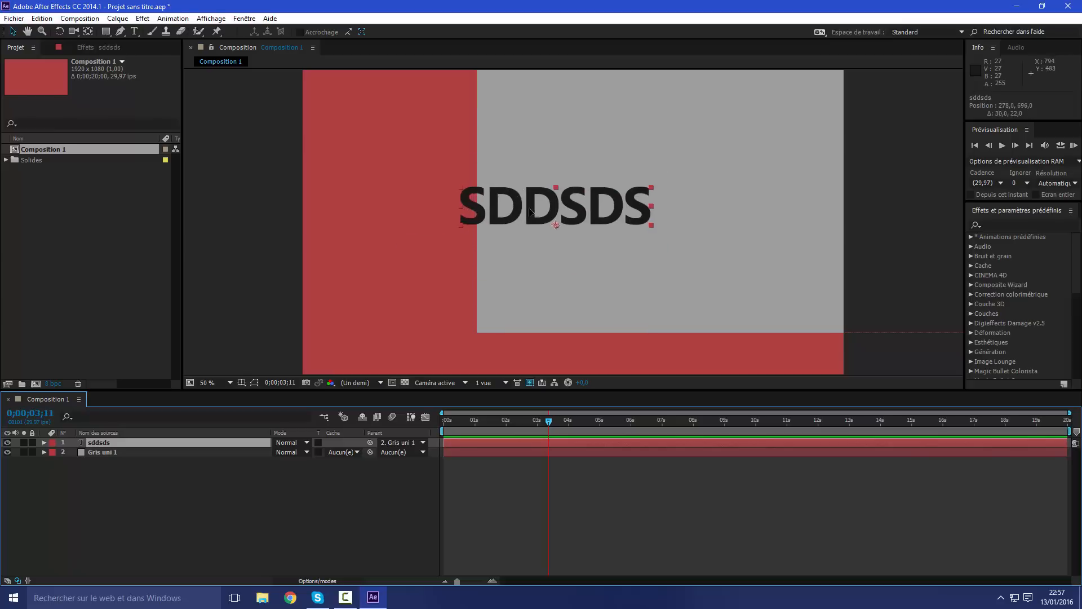
Pan the composition view away with the Hand tool and restore it with the fit up to 100 % magnification
left_click(26, 33)
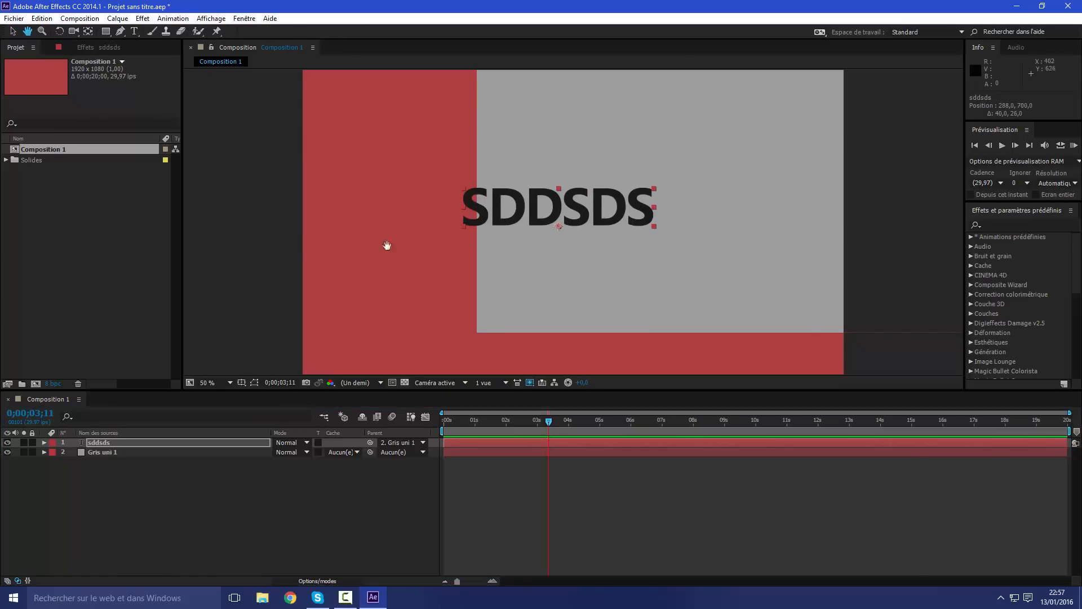
left_click_drag(409, 257, 192, 8)
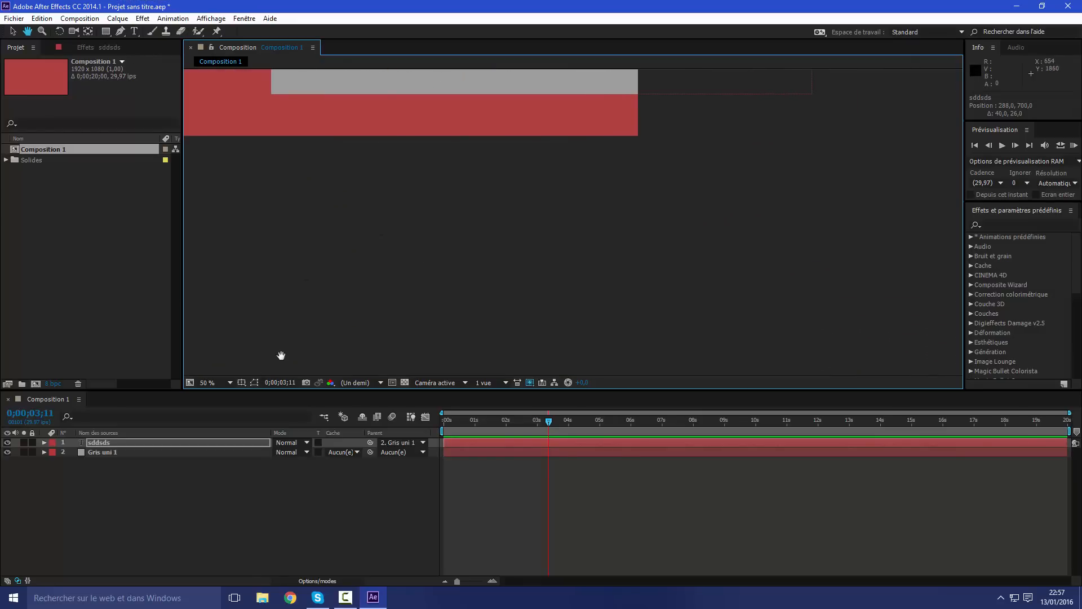
left_click(230, 383)
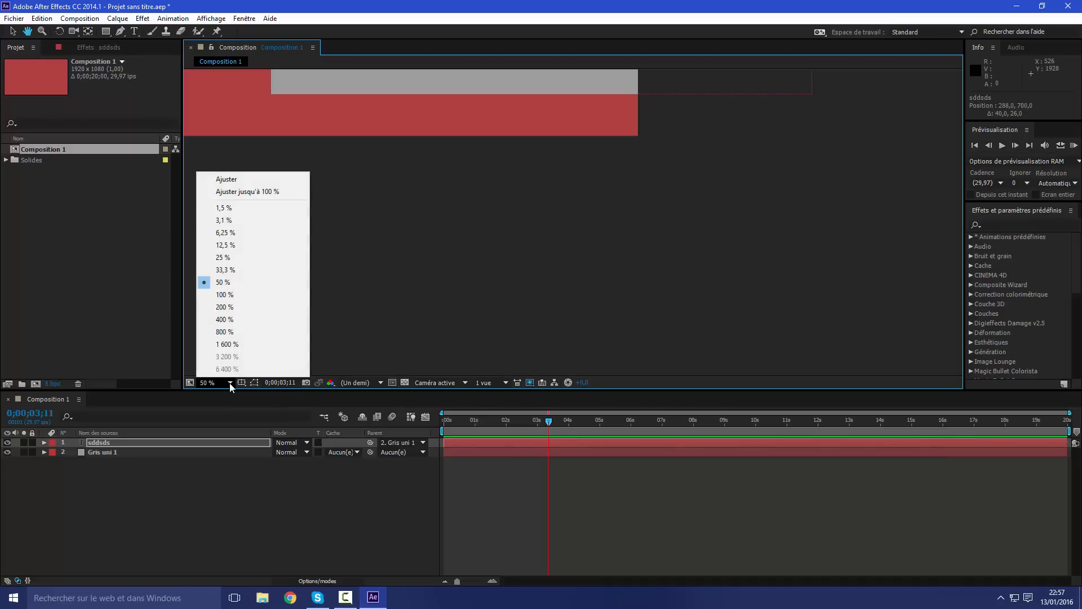
left_click(244, 193)
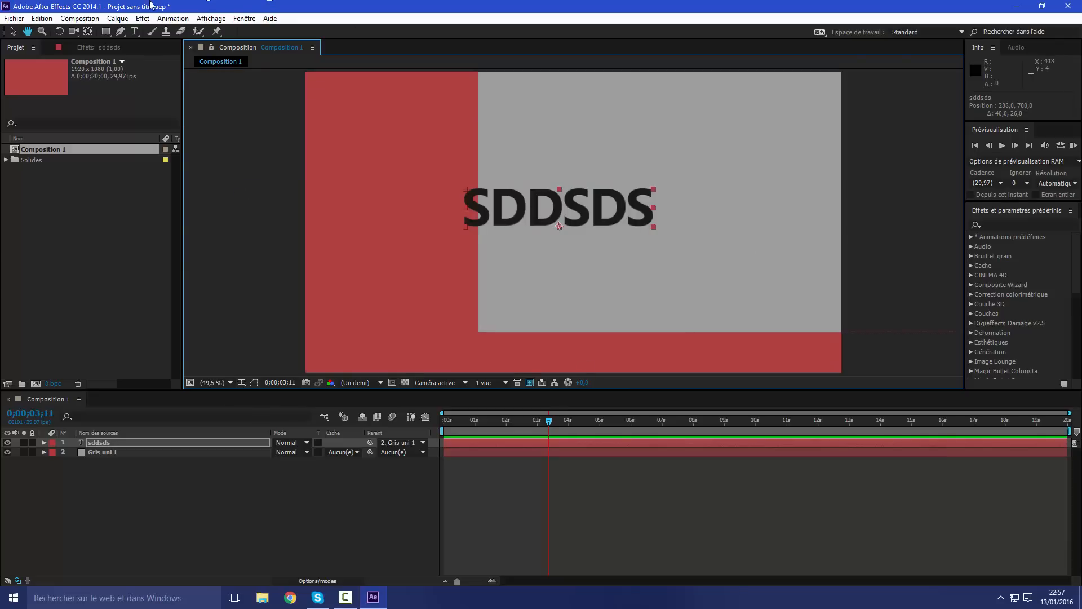
Magnify the SDDSDS text to 1600 % with the Zoom tool and fit the composition view up to 100 % again
left_click(41, 34)
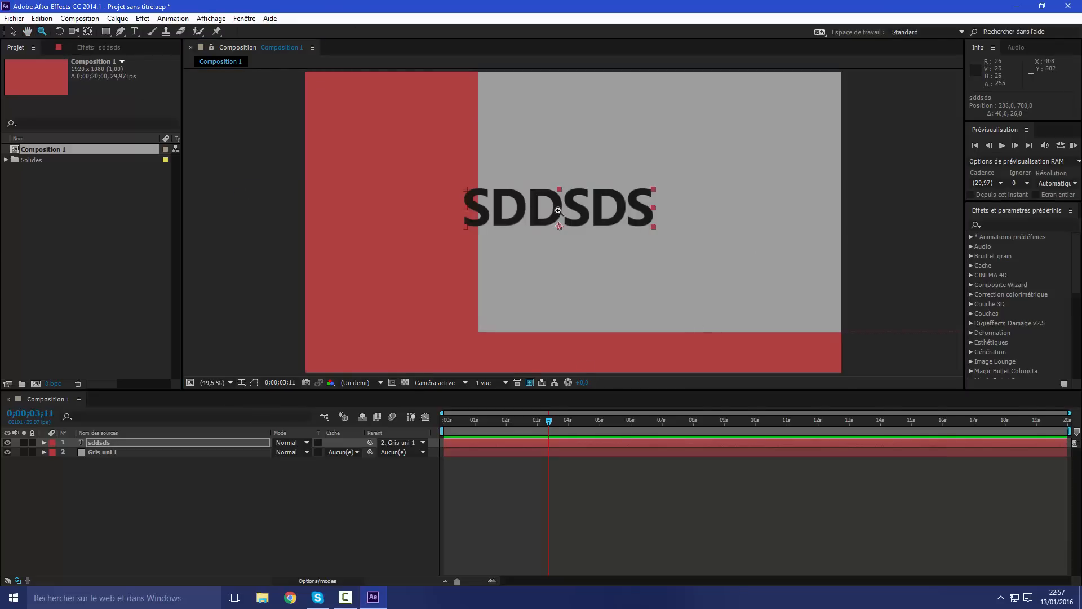
left_click(554, 205)
left_click(570, 234)
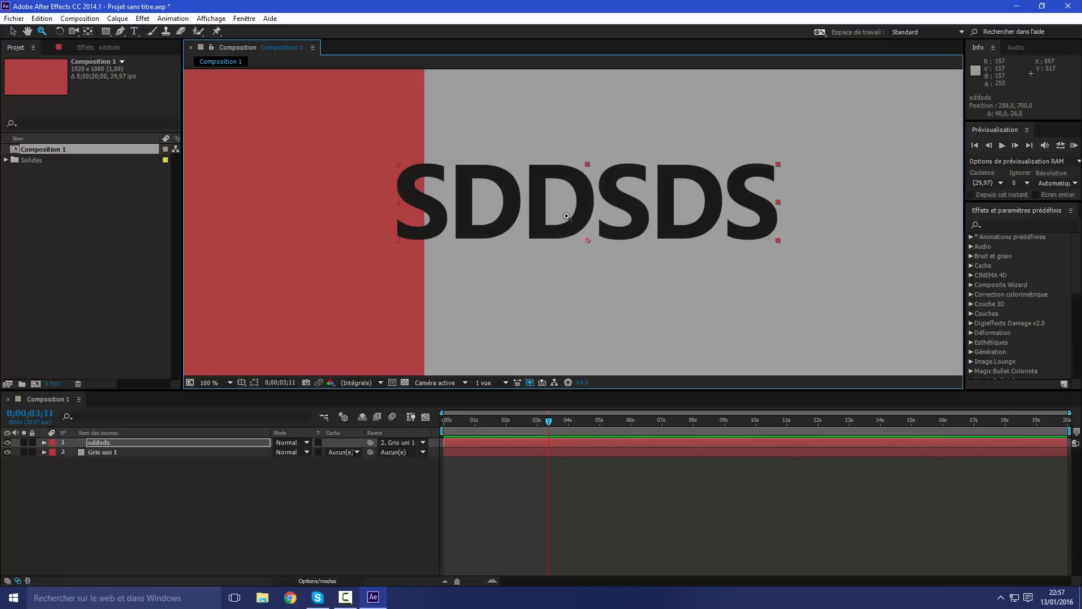
left_click(561, 232)
left_click(570, 213)
left_click(568, 208)
left_click(567, 206)
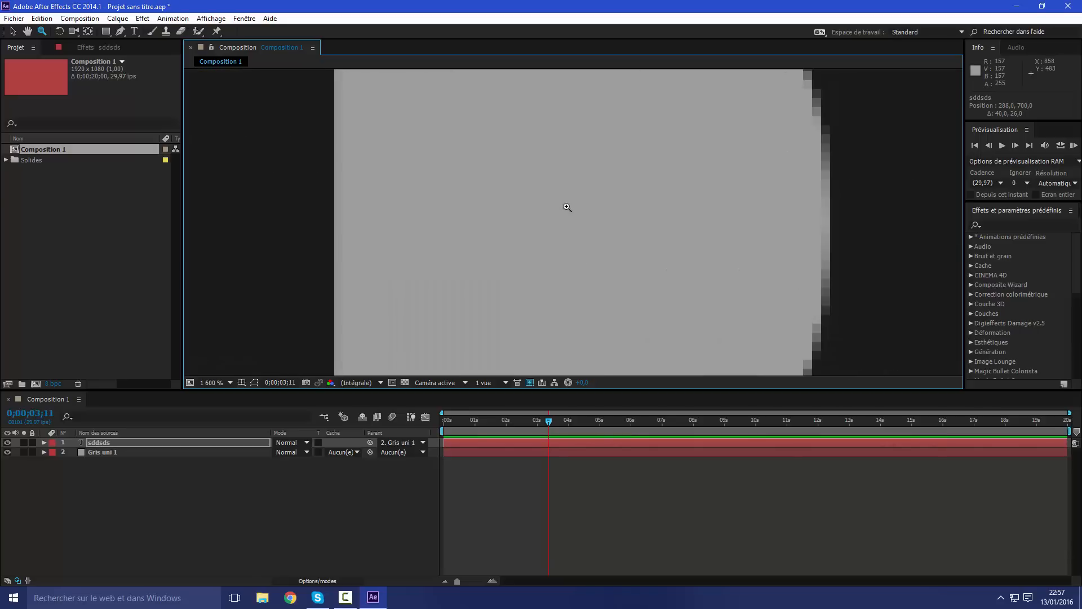
left_click(228, 382)
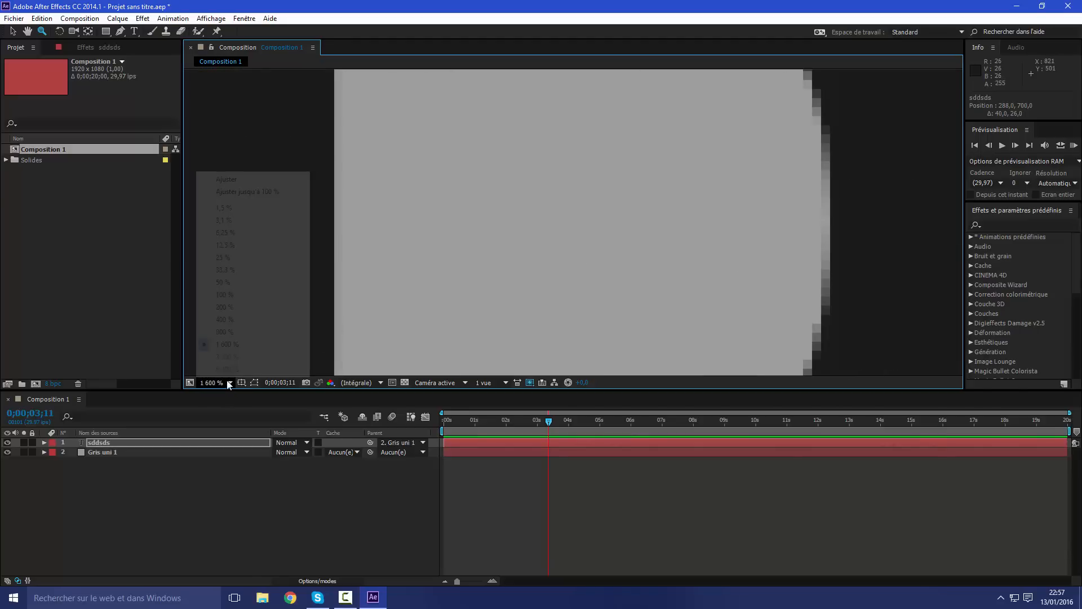
left_click(244, 192)
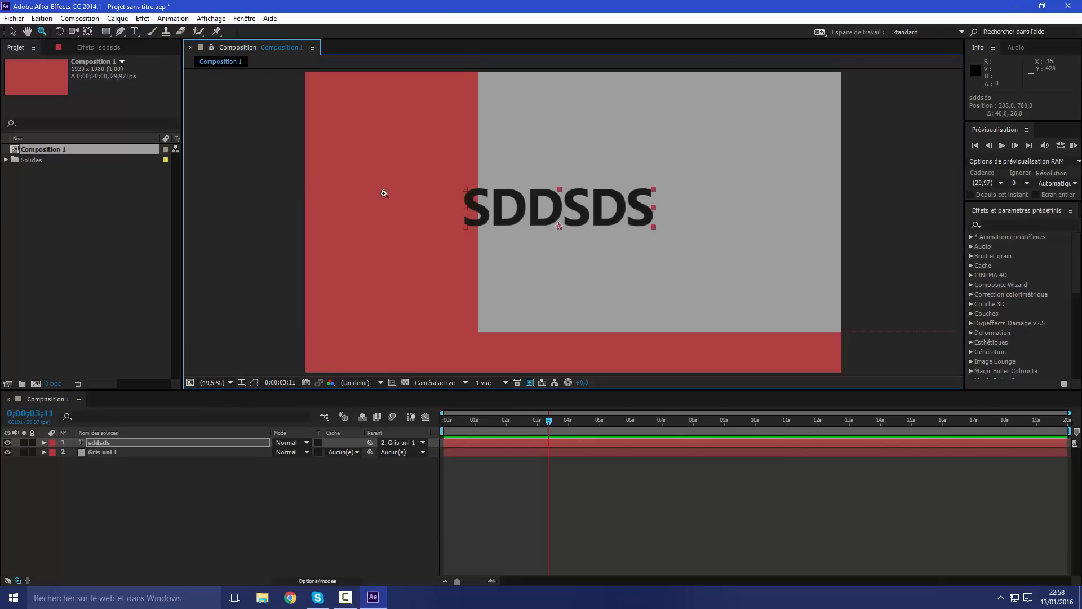
Rotate the sddsds text layer counterclockwise with the Rotation tool to about -1x -4.8°
left_click(59, 32)
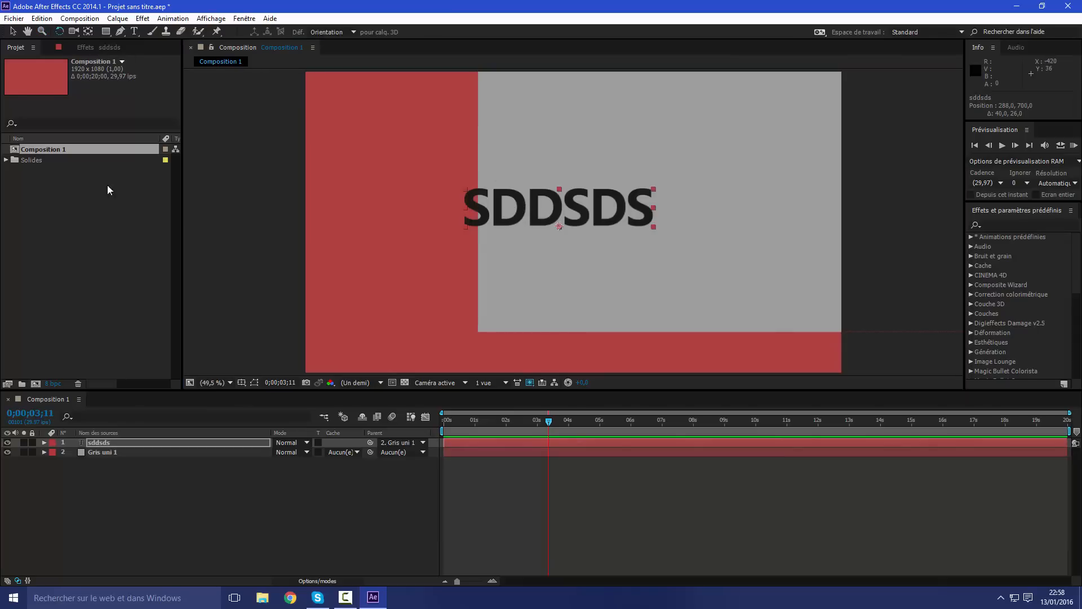
left_click(98, 446)
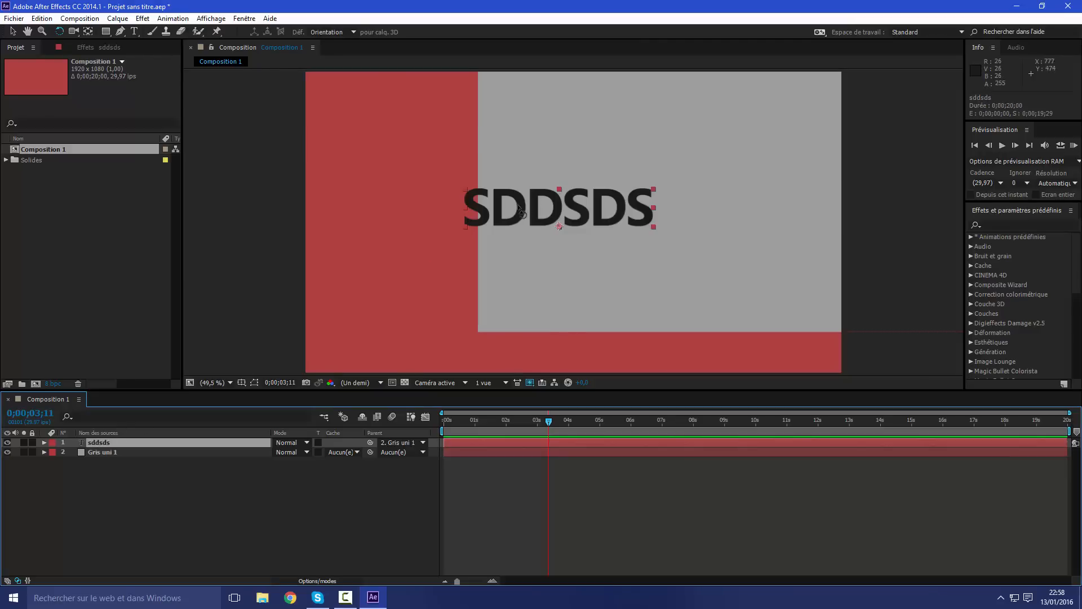
left_click_drag(521, 214, 560, 229)
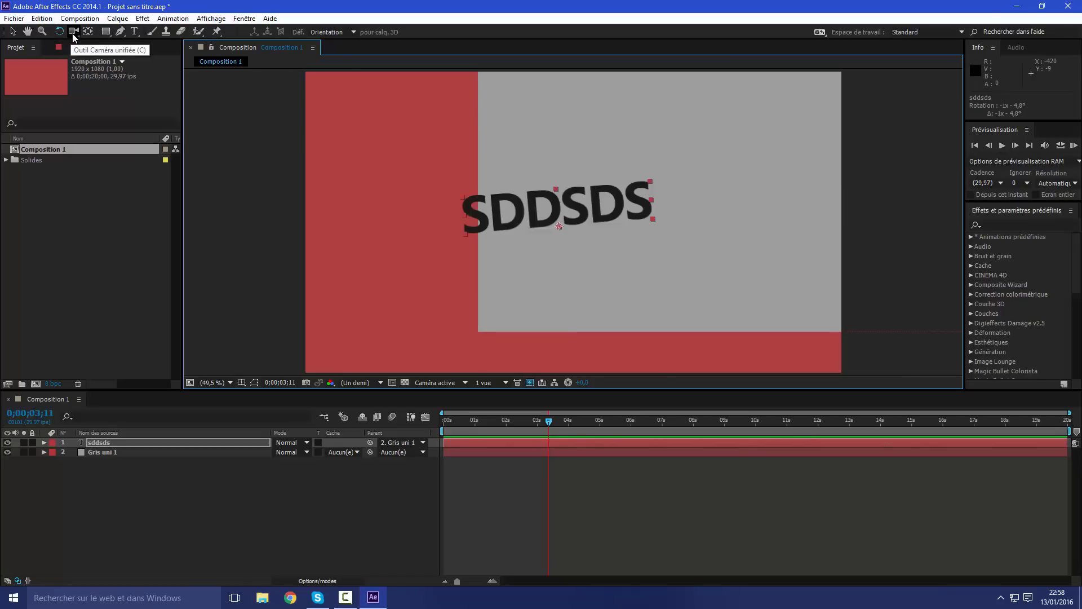
Add a two-node camera with the 35 mm preset to Composition 1 and dismiss the 2D-layer warning
right_click(136, 469)
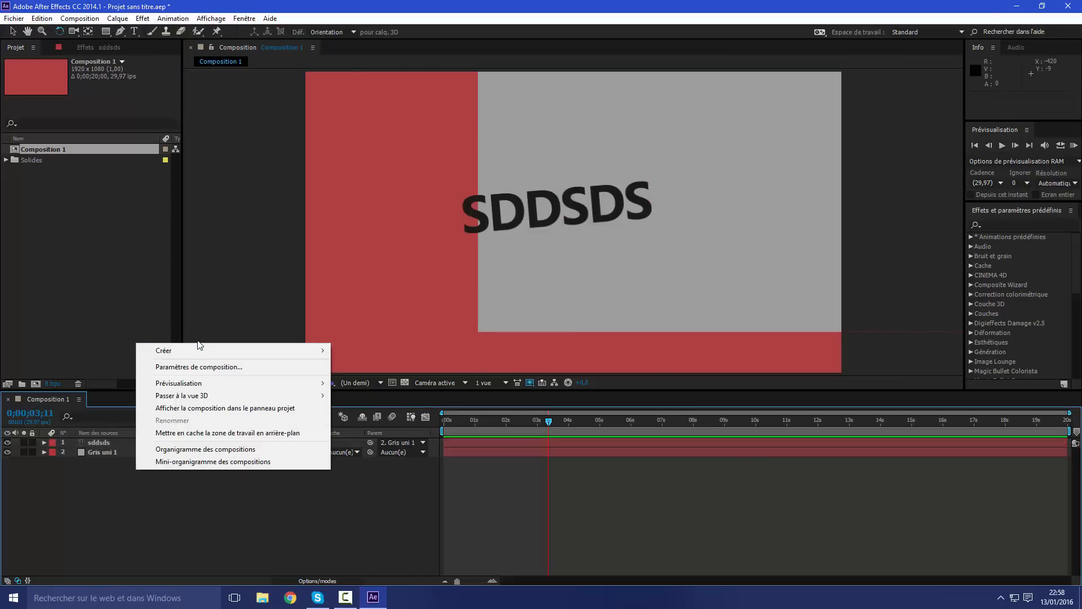
mouse_move(169, 350)
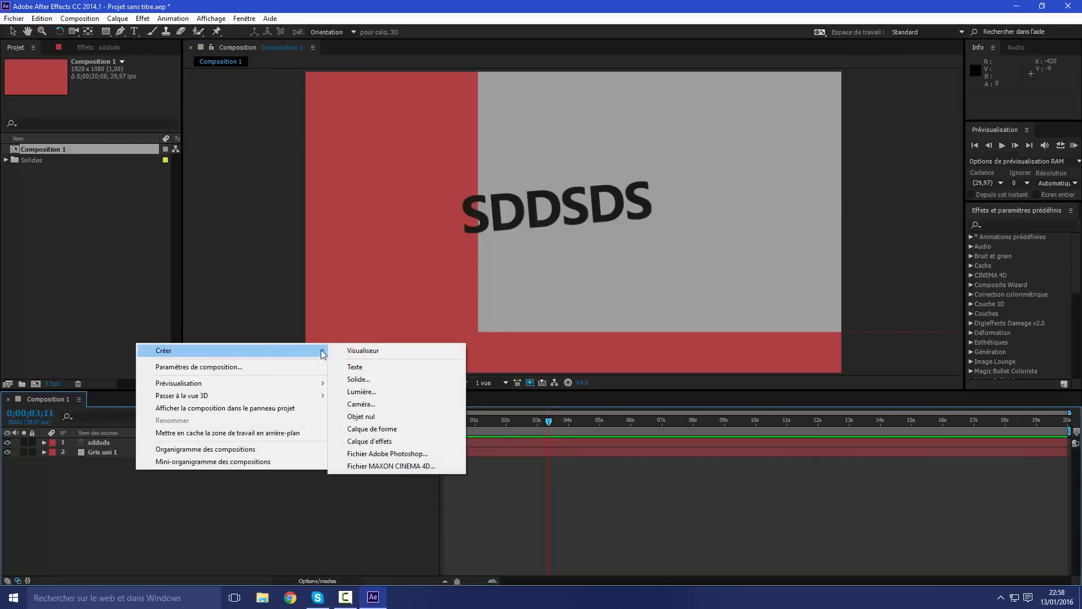
left_click(370, 402)
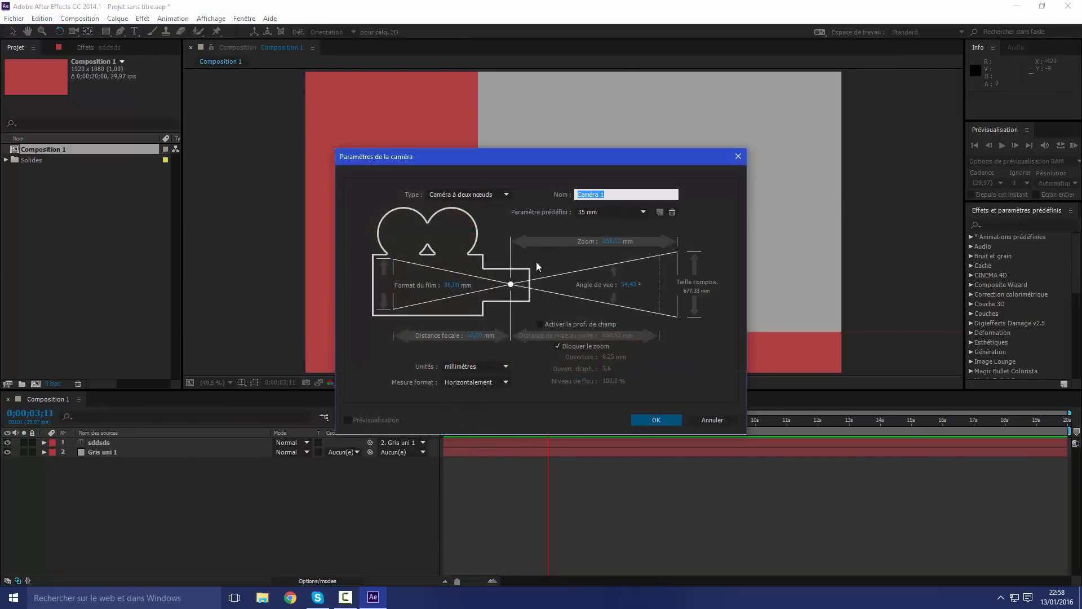
left_click(656, 420)
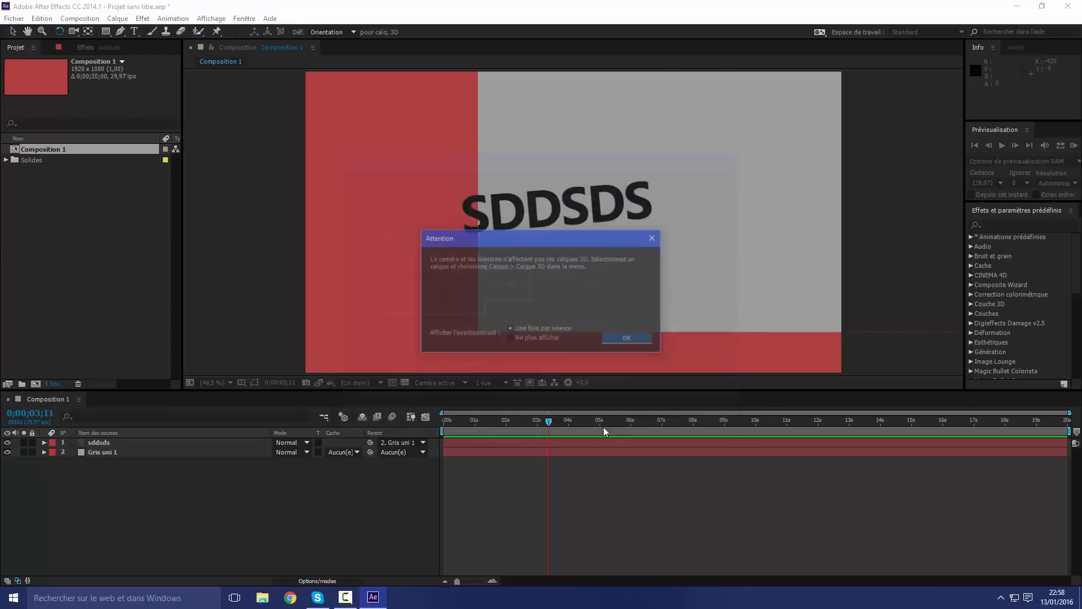
left_click(623, 338)
Orbit the Caméra 1 layer with the Unified Camera tool to a position of about -95.7, 1578.8, -1138.2
left_click(143, 442)
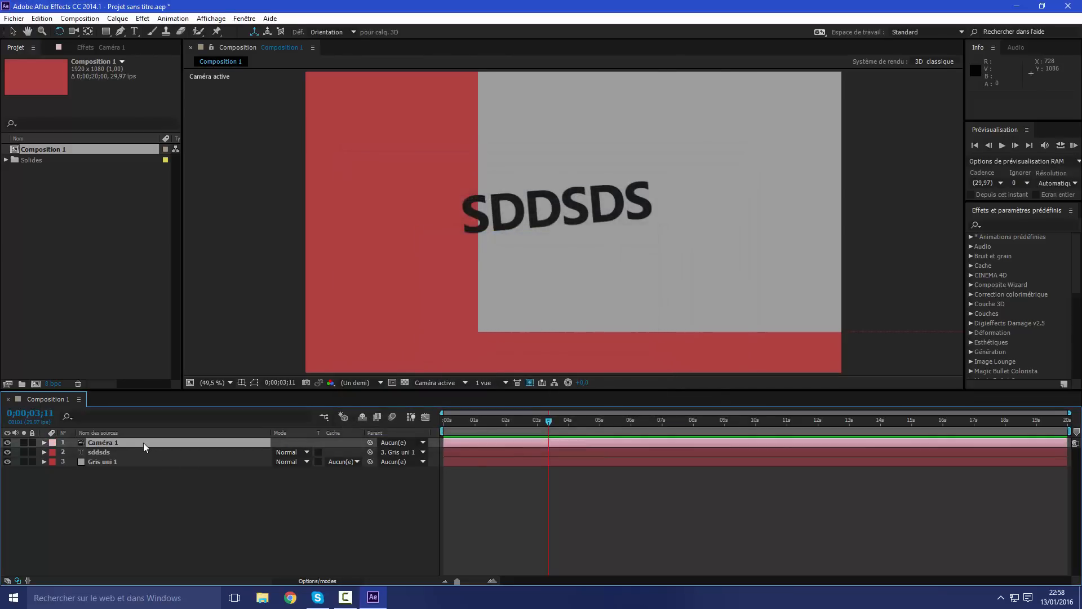
left_click(74, 32)
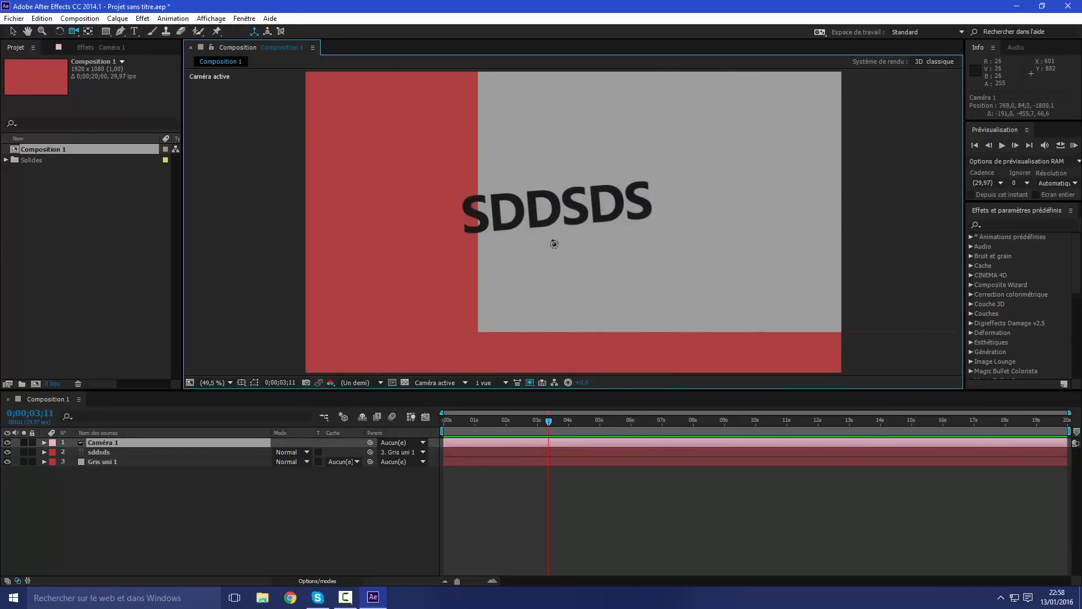
left_click_drag(666, 243, 416, 345)
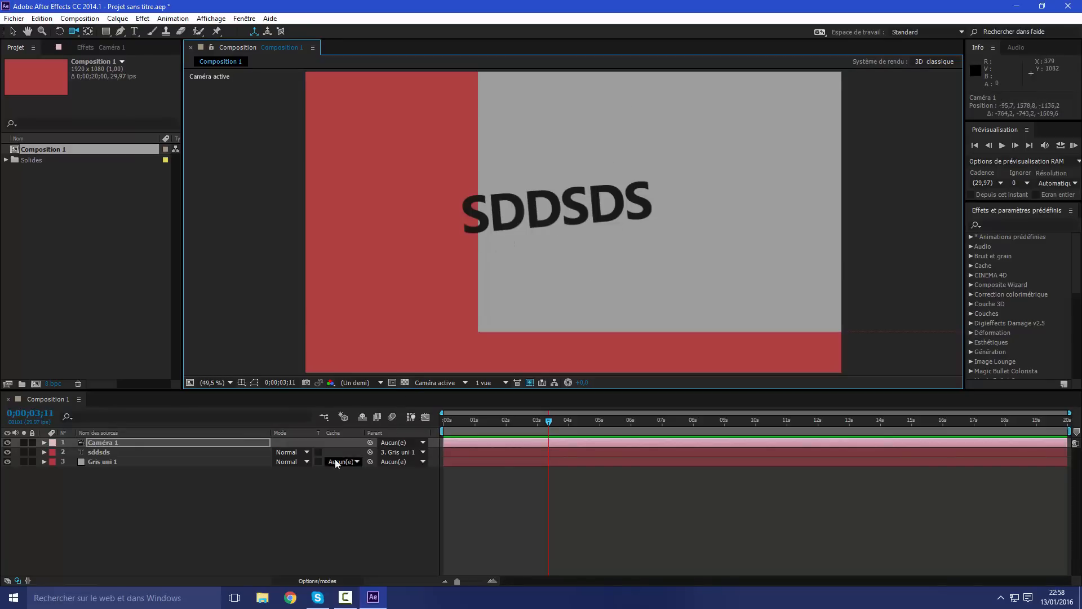
left_click(318, 452)
left_click(319, 461)
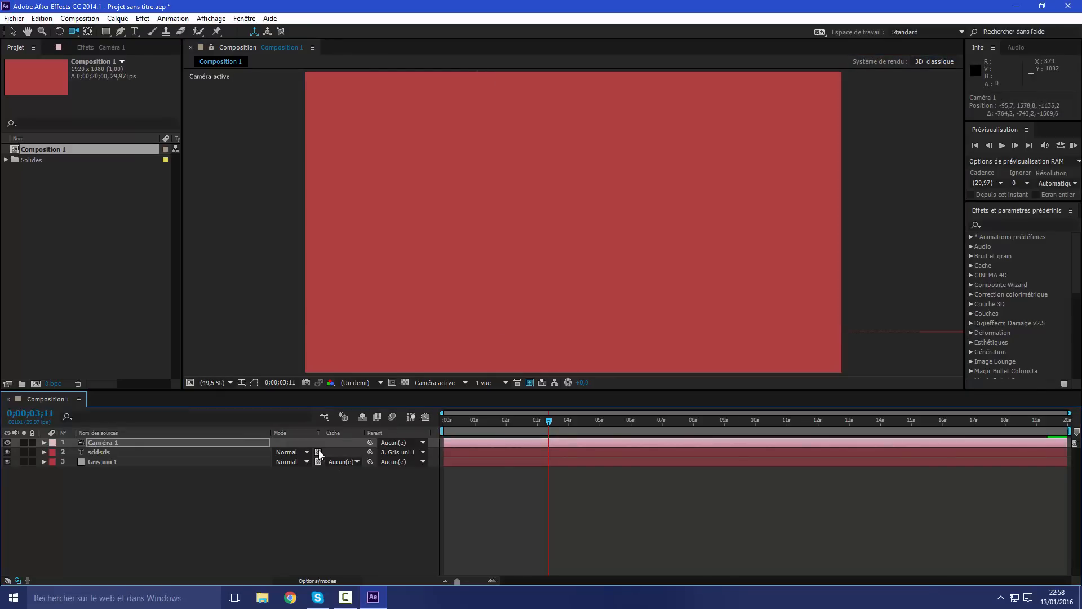
left_click(319, 452)
left_click(319, 462)
Make the sddsds and Gris uni 1 layers 3D and orbit the camera around them to about 802.7, 5.0, -1781.4
left_click(329, 558)
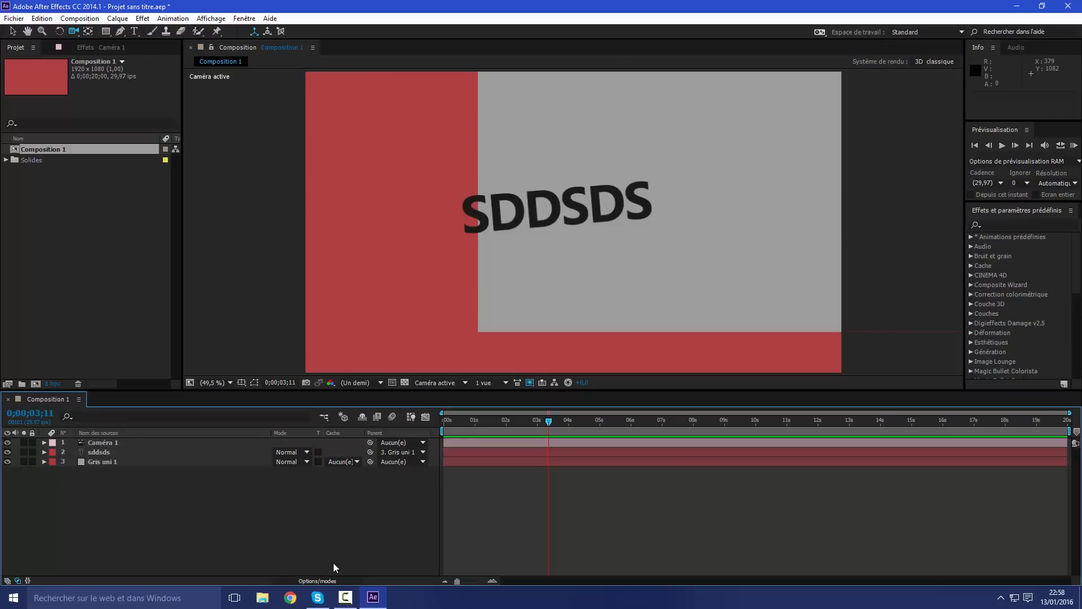
left_click(330, 579)
left_click(335, 456)
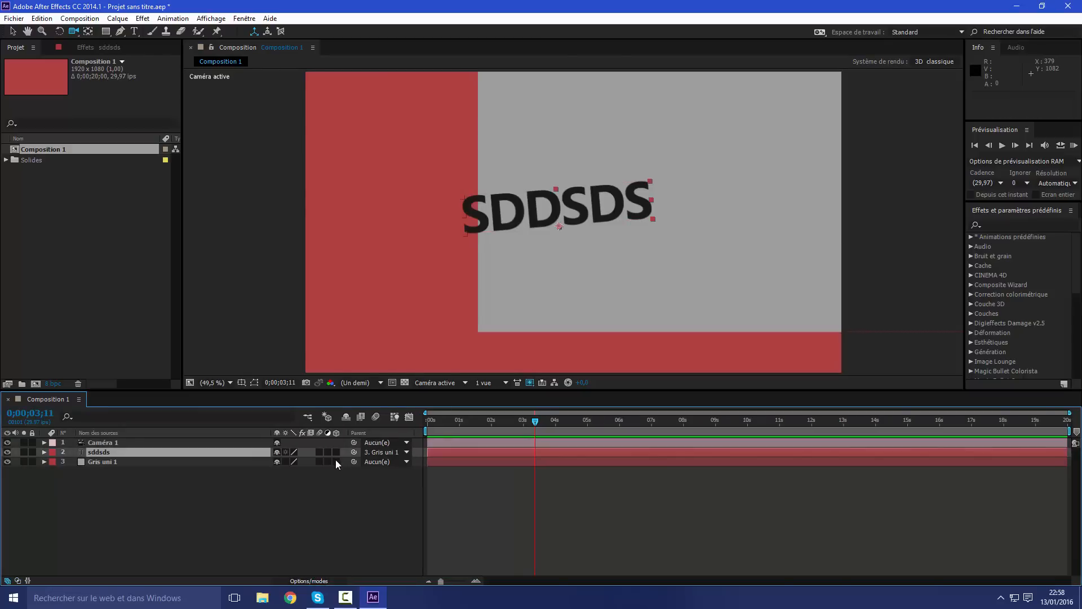
left_click(337, 454)
left_click(337, 461)
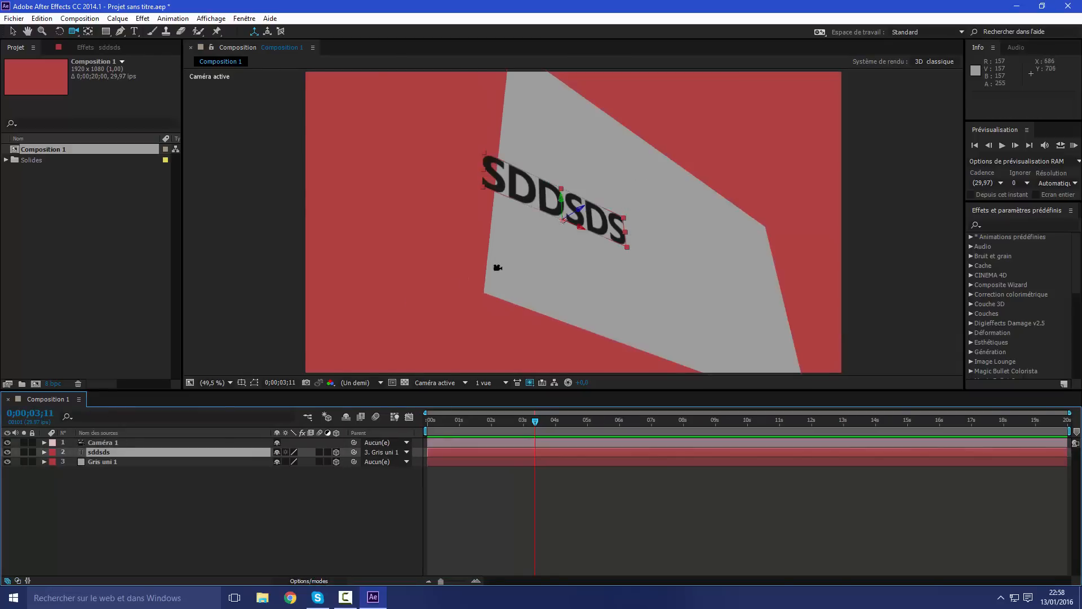
left_click_drag(496, 266, 548, 283)
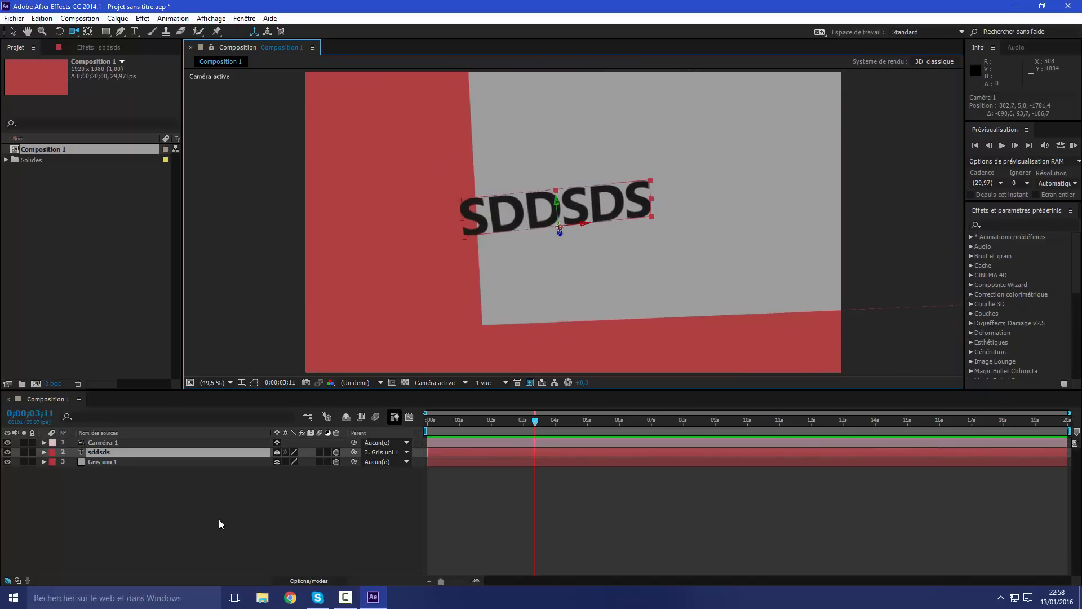
Delete the Caméra 1 layer from the composition
left_click(198, 502)
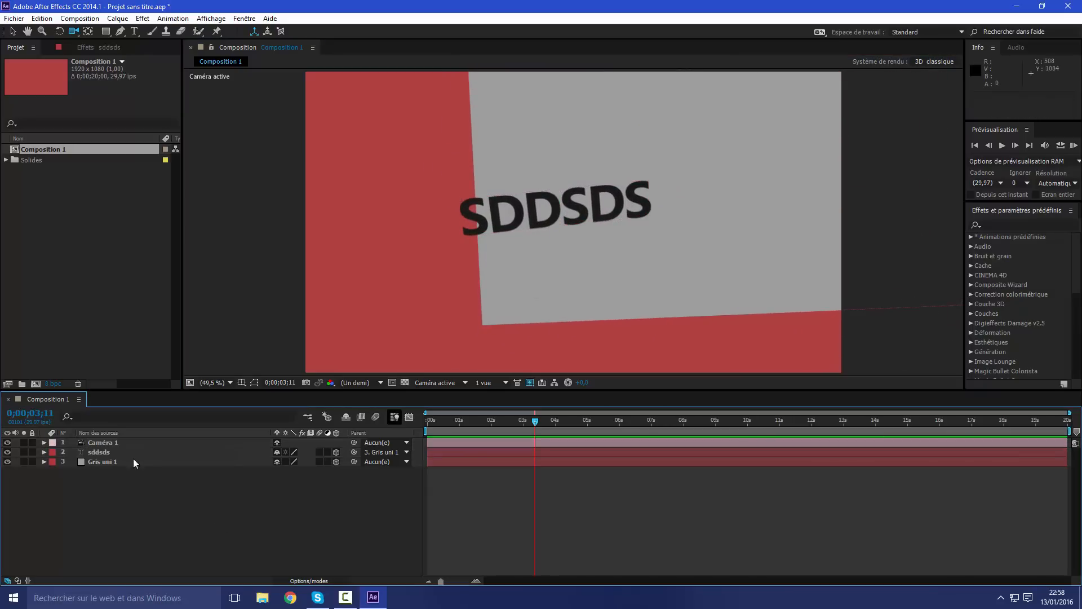
left_click(110, 440)
key("Delete")
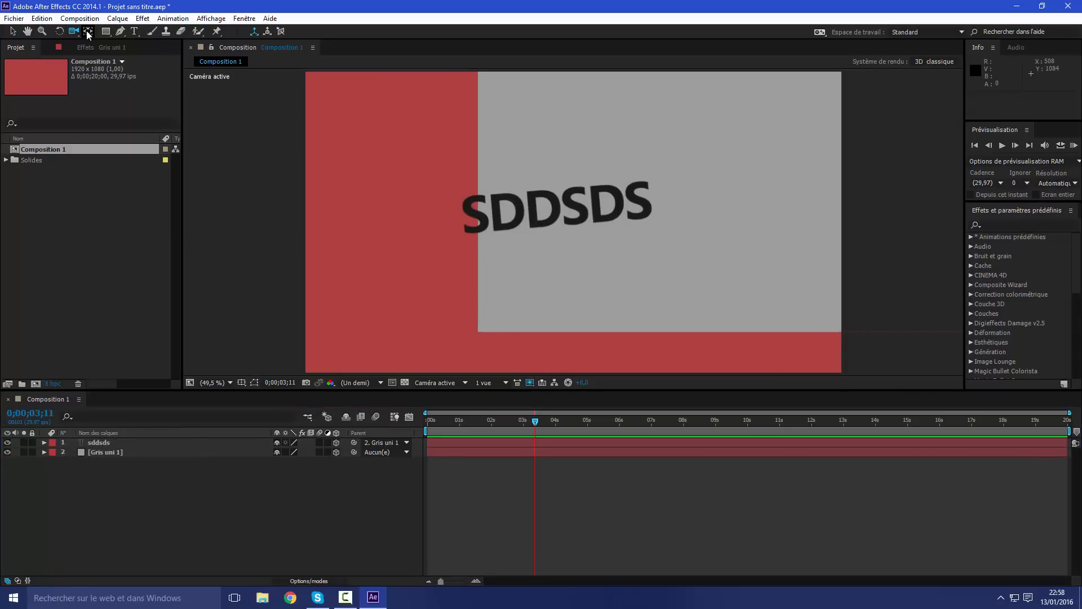
Draw a wide rectangle above the SDDSDS text with a white fill and no stroke, and delete its shape layer
left_click(107, 31)
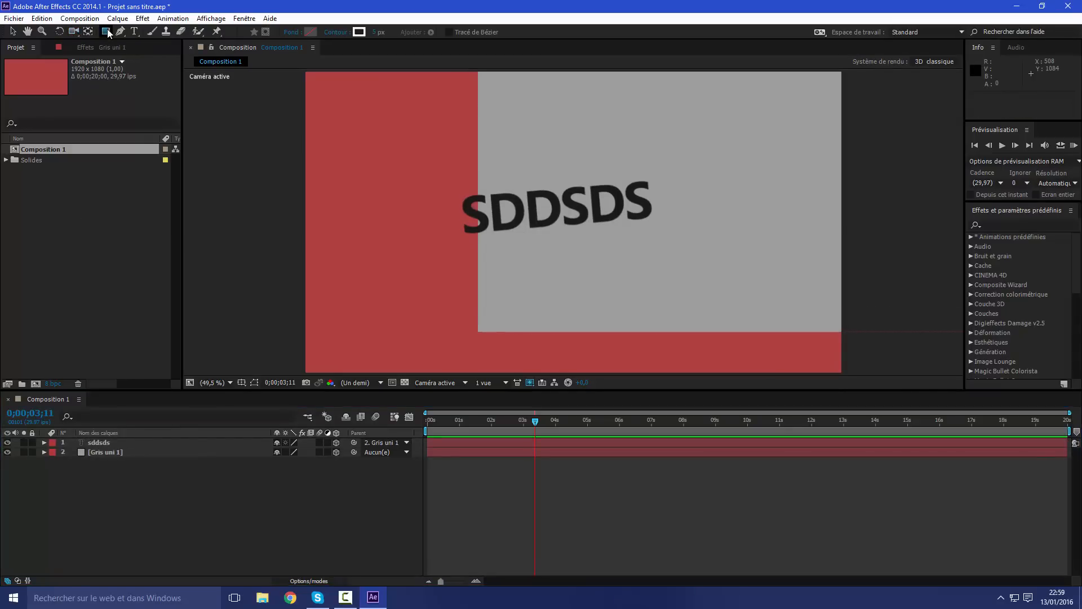
left_click_drag(397, 128, 668, 181)
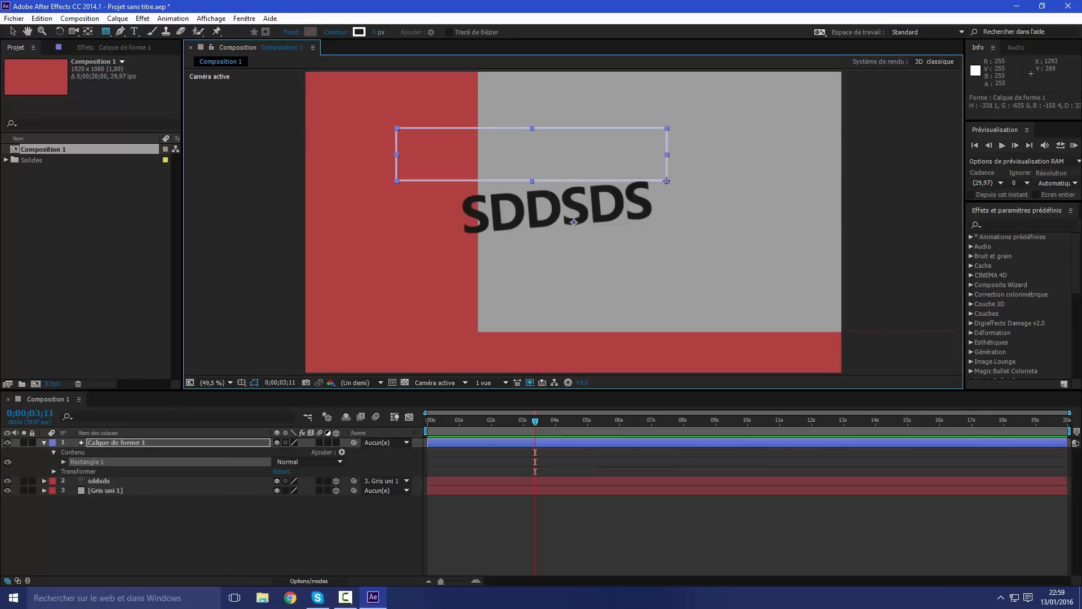
left_click(310, 32, "alt")
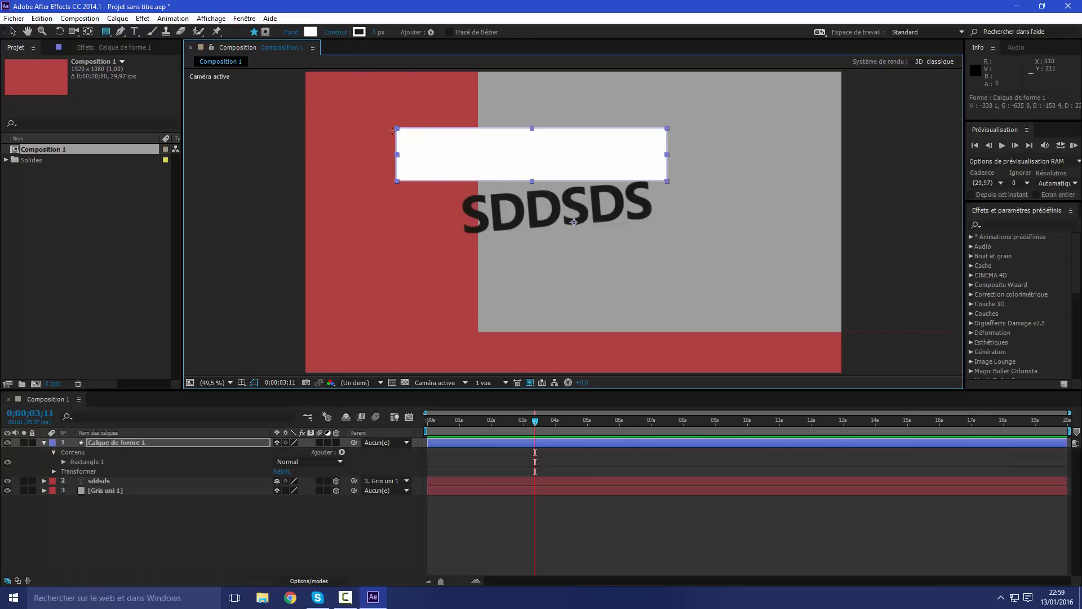
left_click(360, 33, "alt")
left_click(360, 32, "alt")
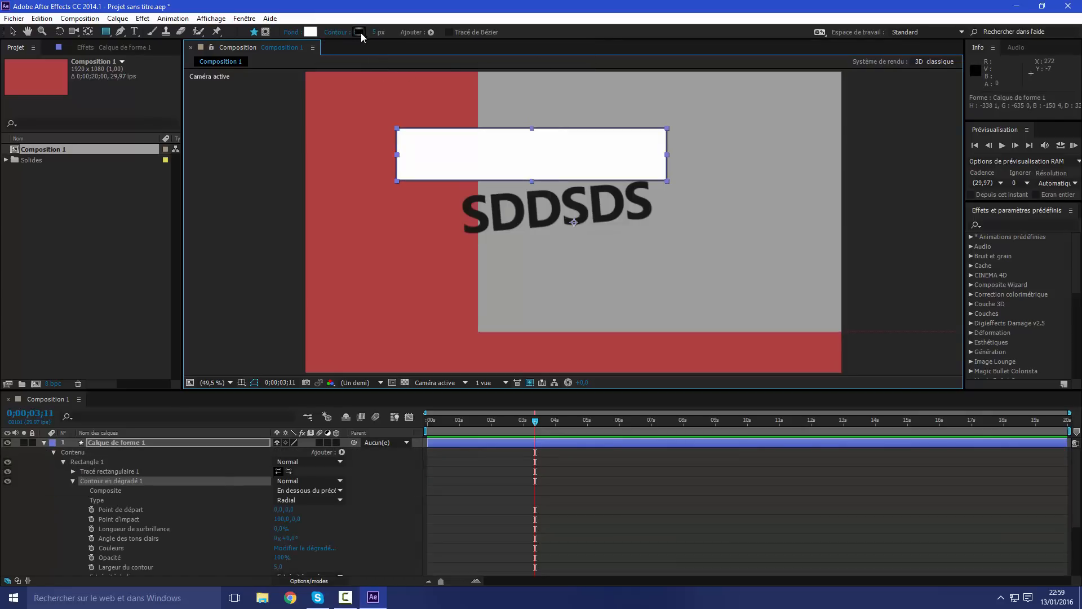
left_click(359, 32, "alt")
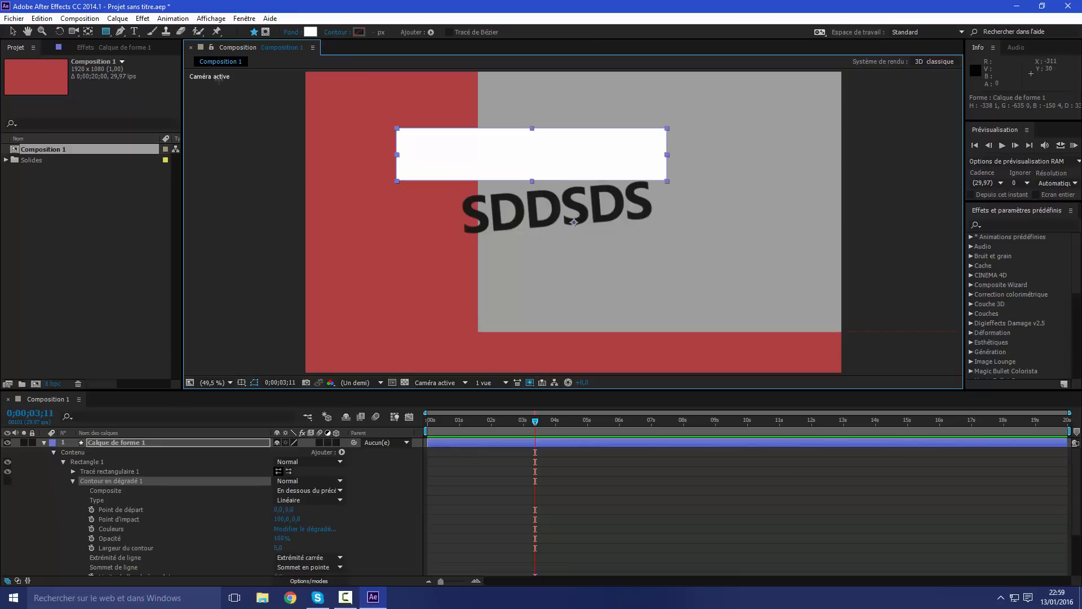
left_click(116, 442)
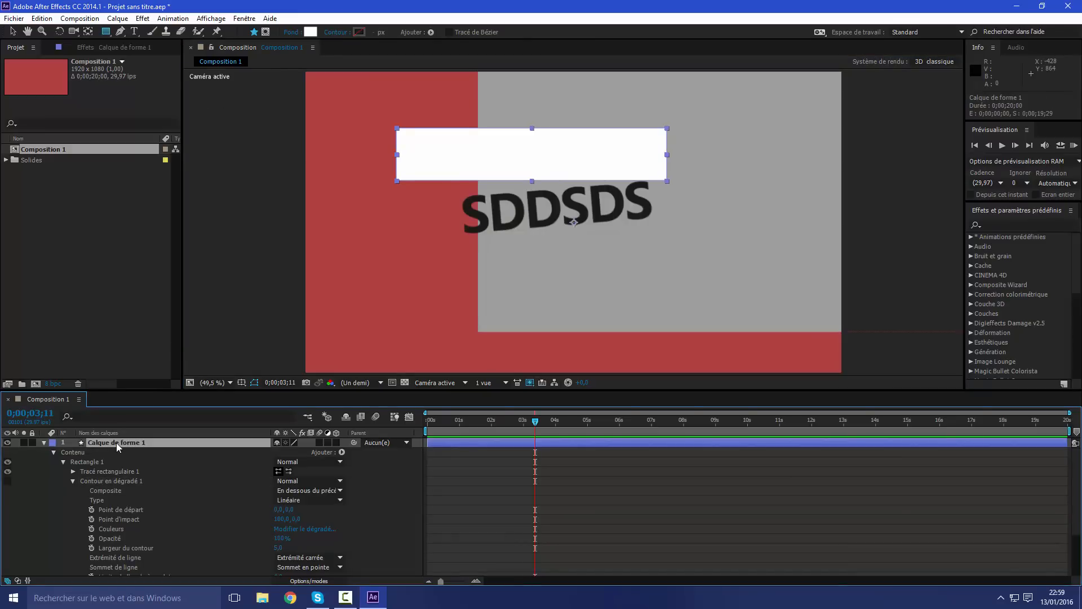
key("Delete")
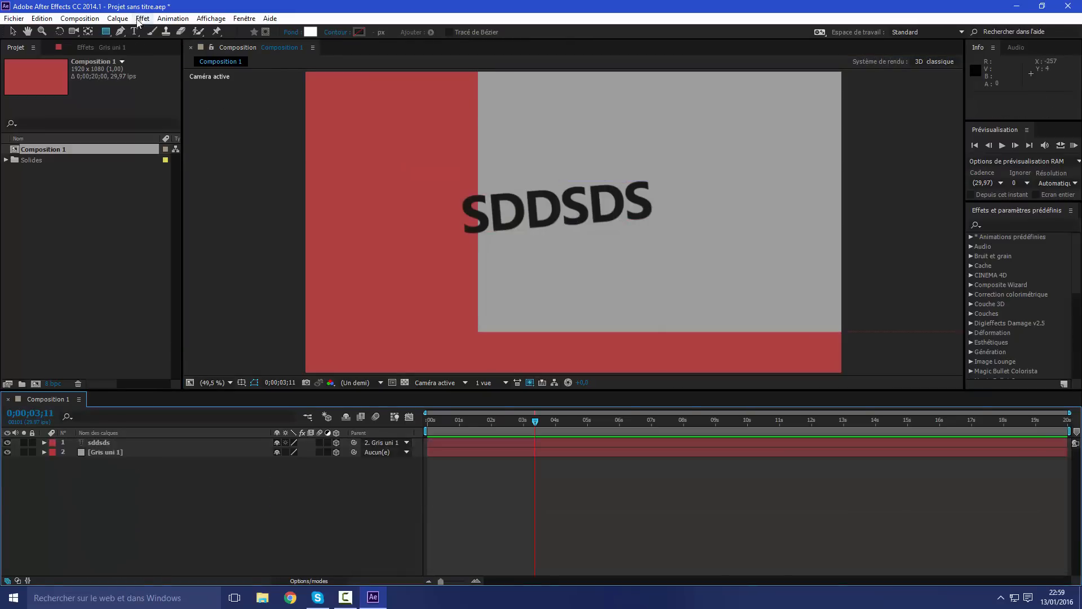
Draw a closed six-point shape over the beginning of the SDDSDS text with the Pen tool and delete its shape layer
left_click(120, 32)
left_click(476, 111)
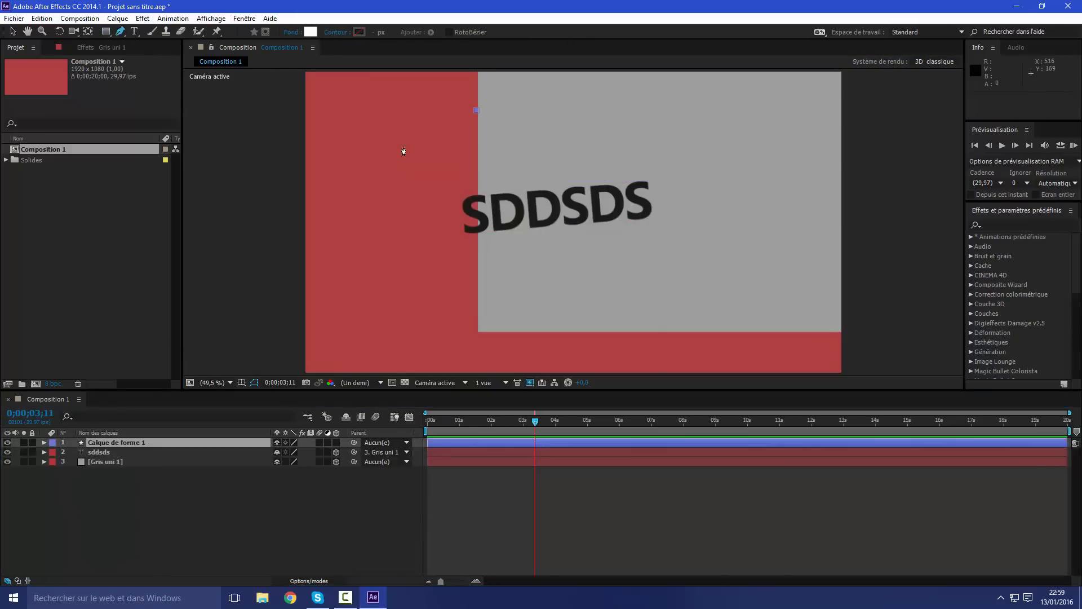
left_click(400, 149)
left_click(400, 204)
left_click(493, 243)
left_click(565, 166)
left_click(527, 109)
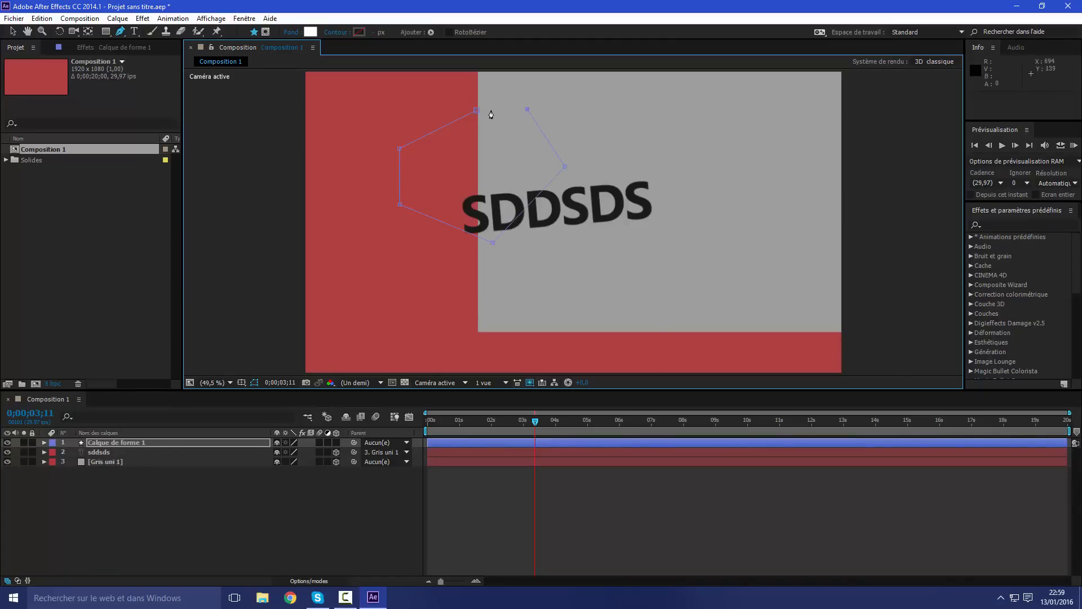
left_click(476, 111)
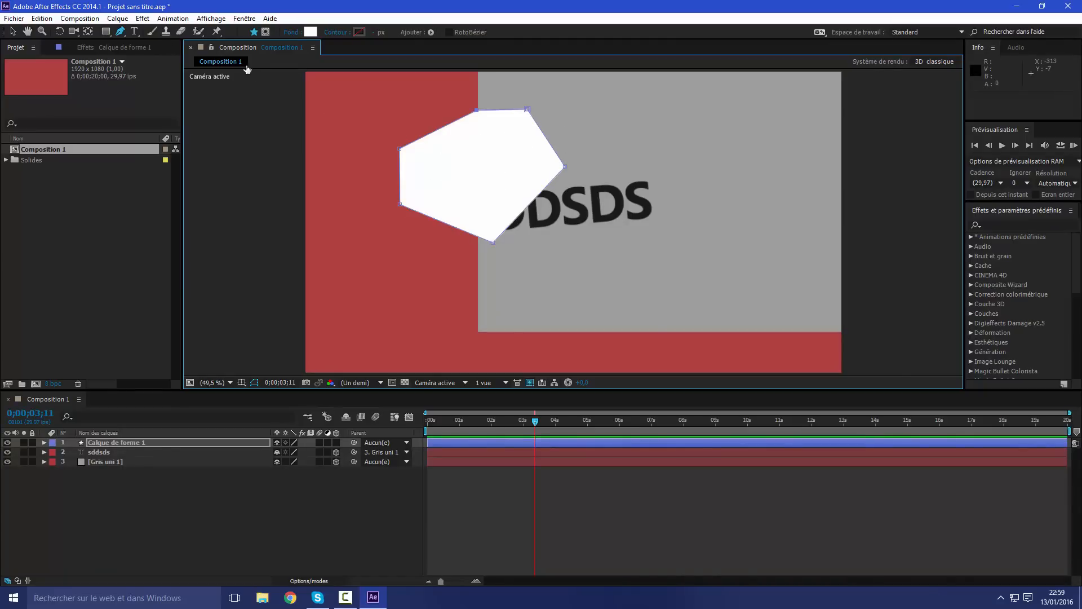
left_click(142, 441)
key("Delete")
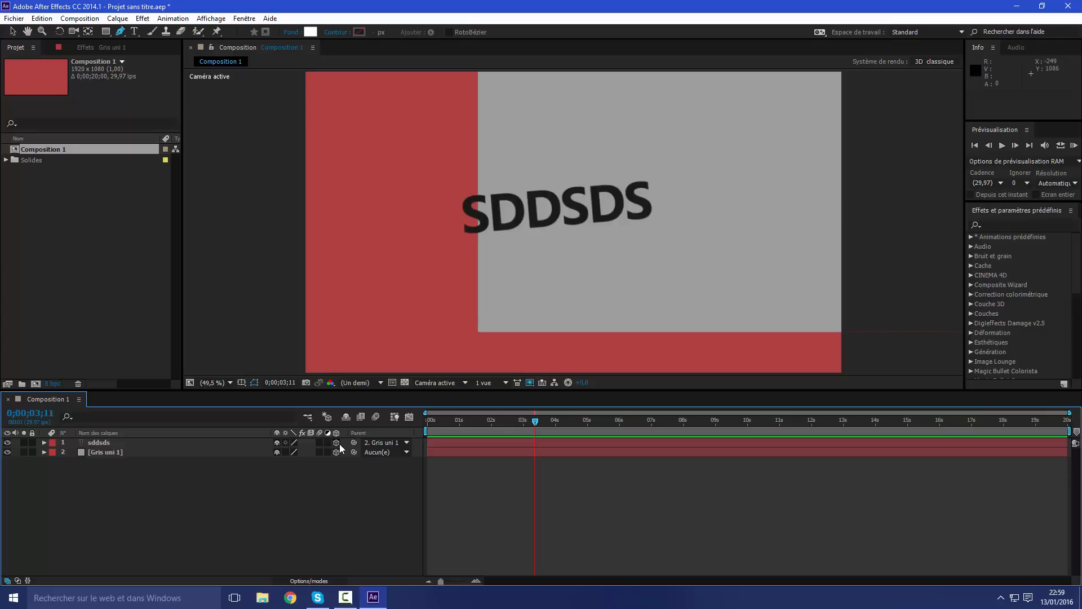
Show the graph editor, move the current time to 0;00;00;00 and return to the layer bars
left_click(406, 420)
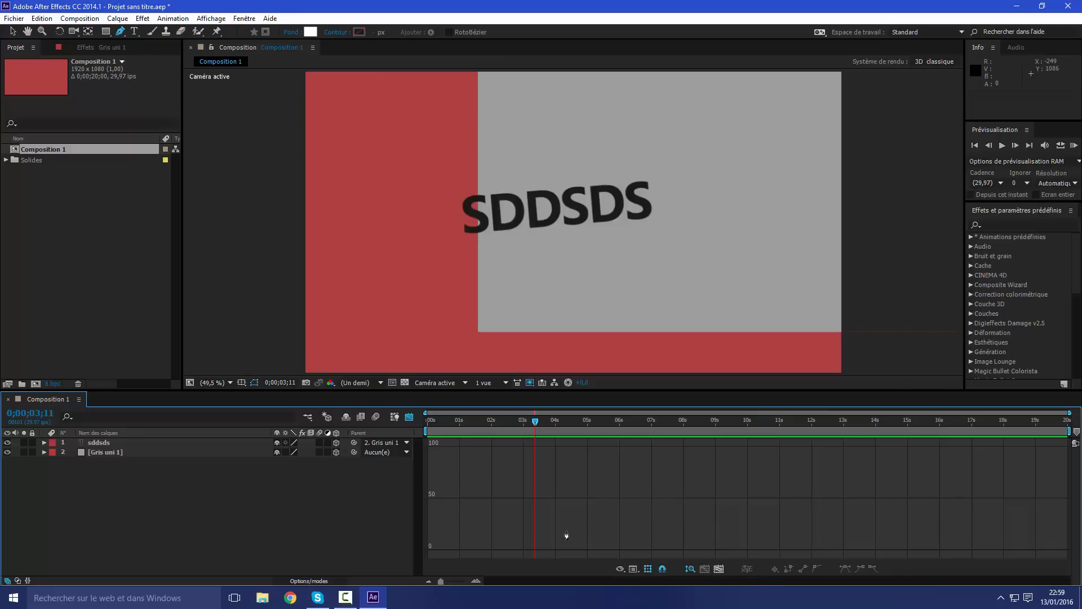
left_click_drag(539, 420, 428, 426)
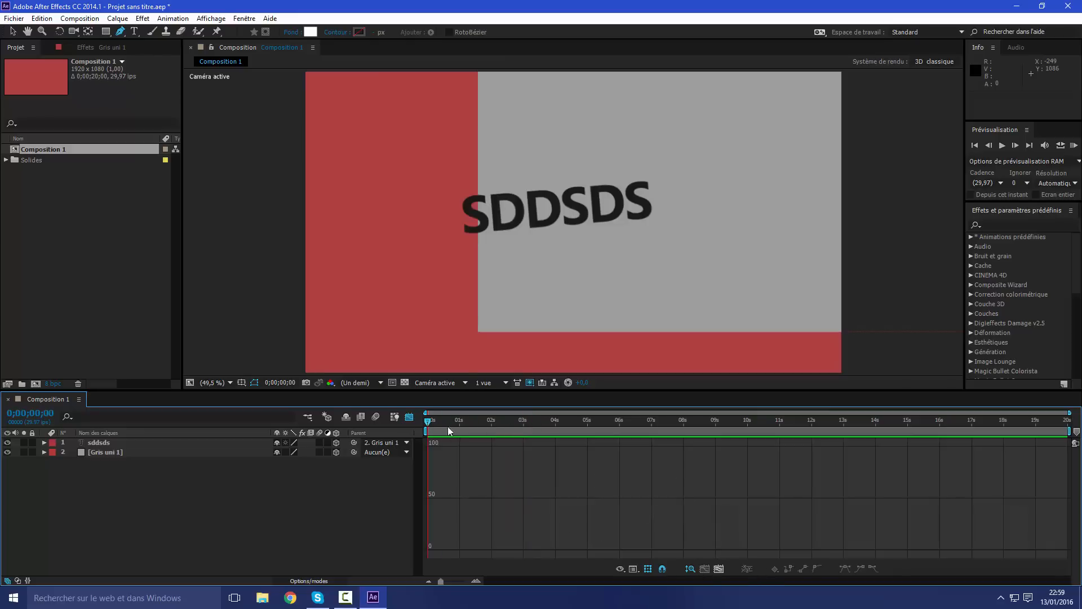
left_click(409, 416)
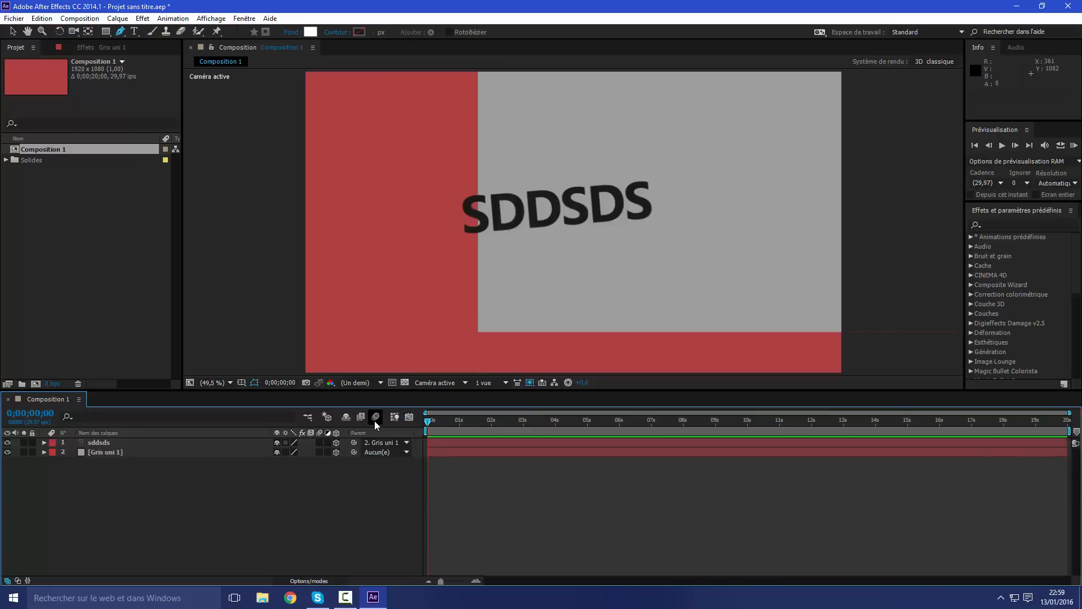
View the composition mini-flowchart for Composition 1 and dismiss it
left_click(308, 417)
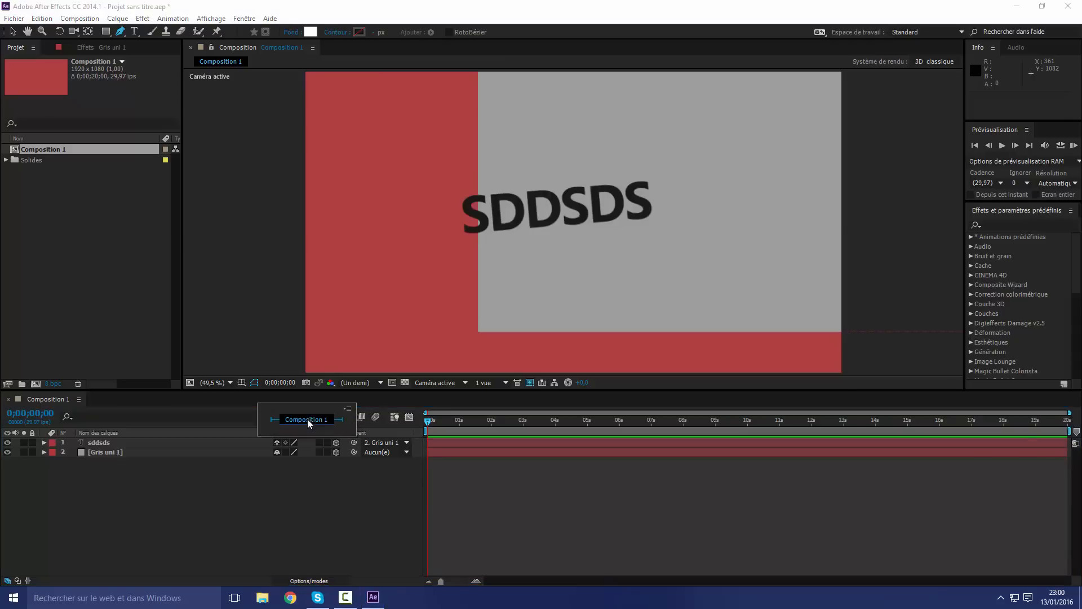
left_click(337, 487)
key("Tab")
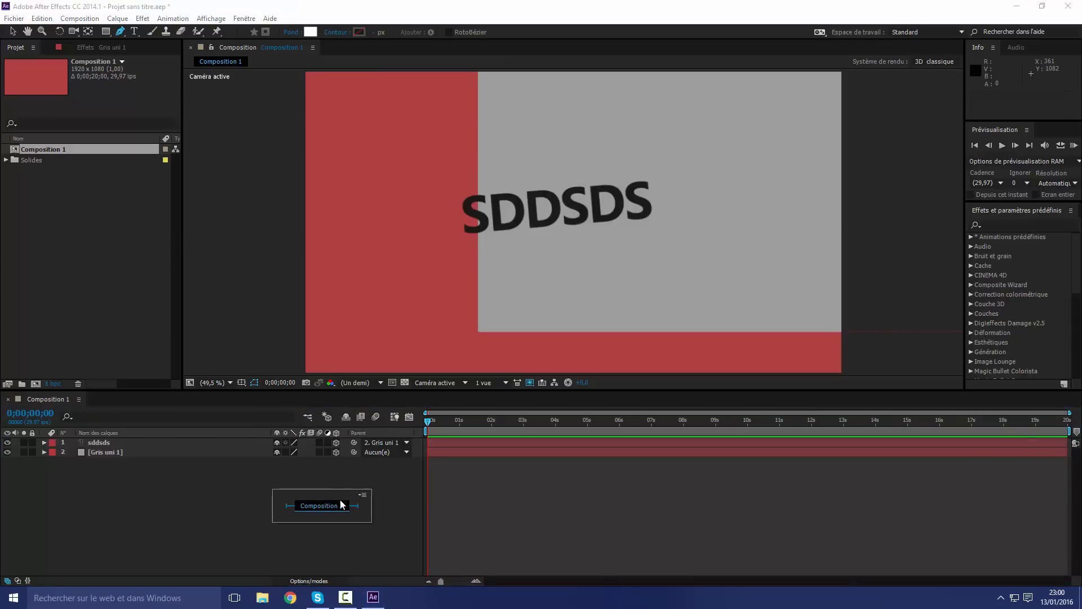
key("Escape")
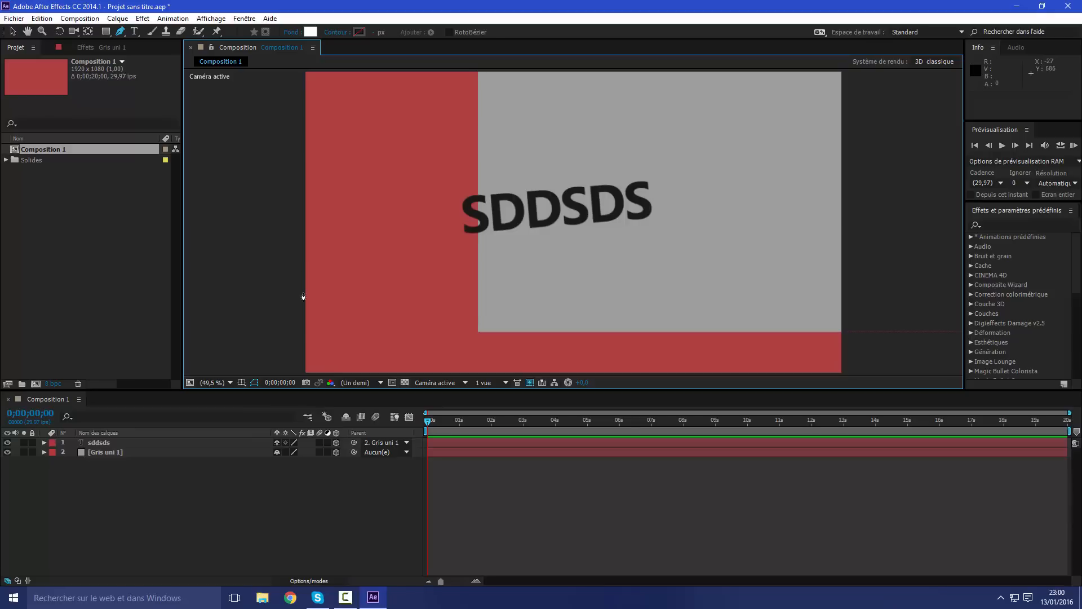
Try the composition overlays in turn: the title/action-safe margins, the proportional grid and the standard grid
left_click(242, 383)
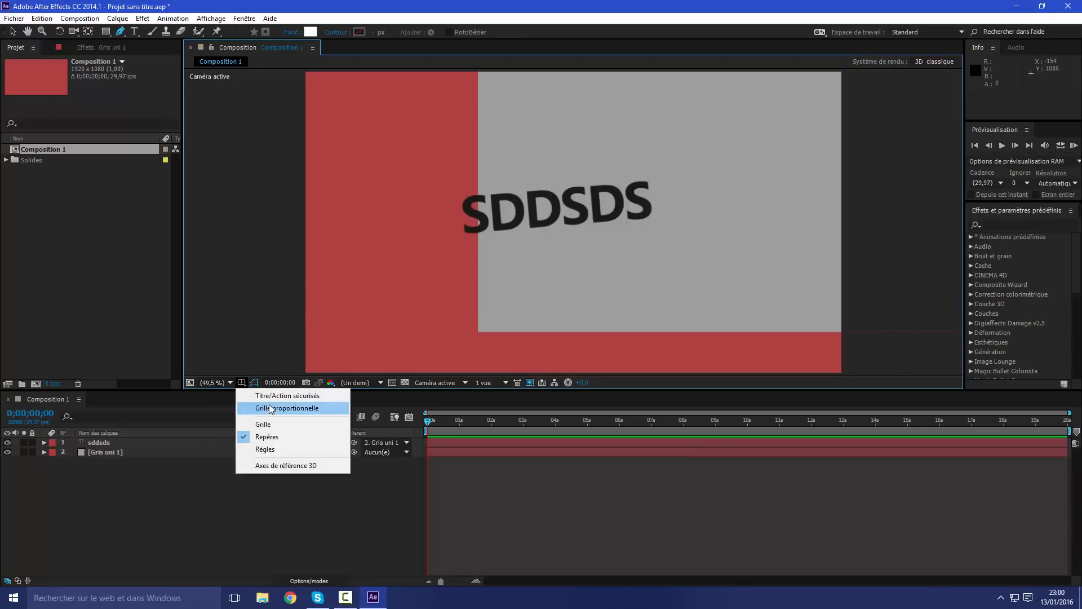
left_click(274, 394)
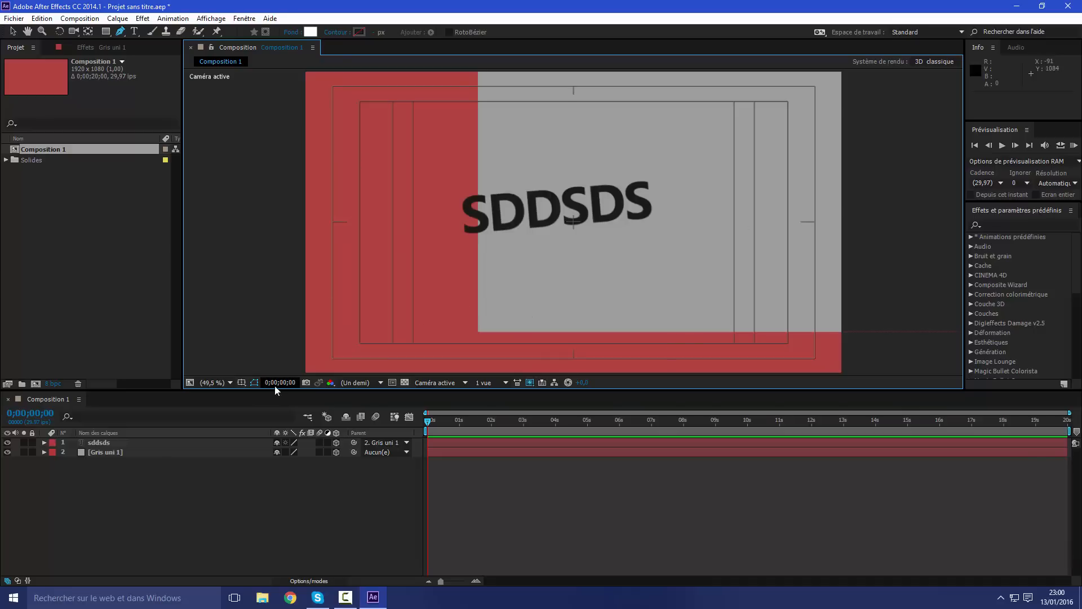
left_click(242, 383)
left_click(253, 407)
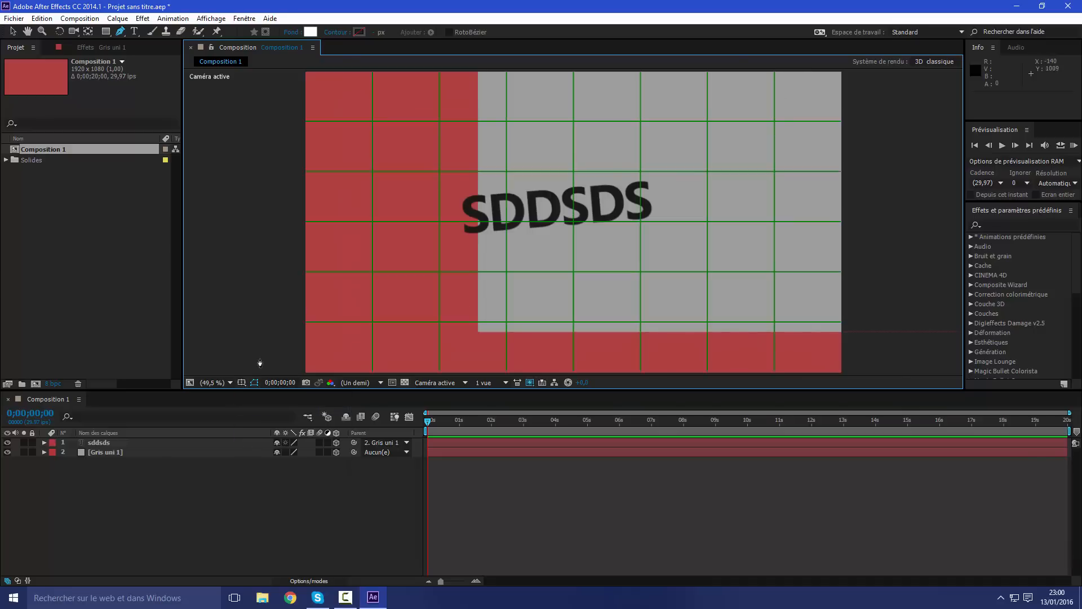
left_click(240, 382)
left_click(262, 423)
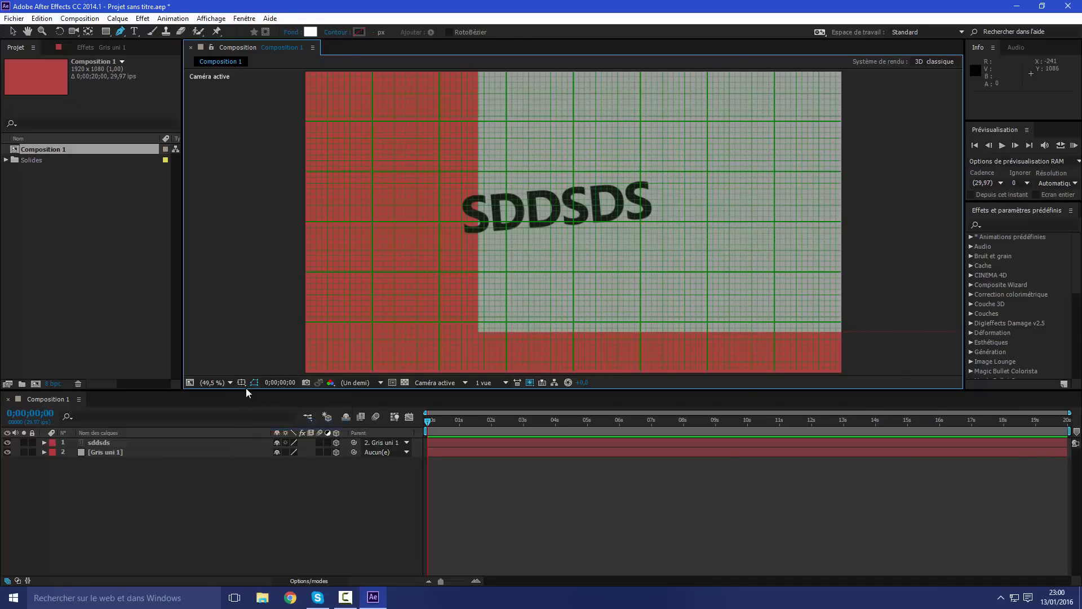
Turn off the proportional grid overlay and show the rulers around the composition view
left_click(242, 383)
left_click(262, 410)
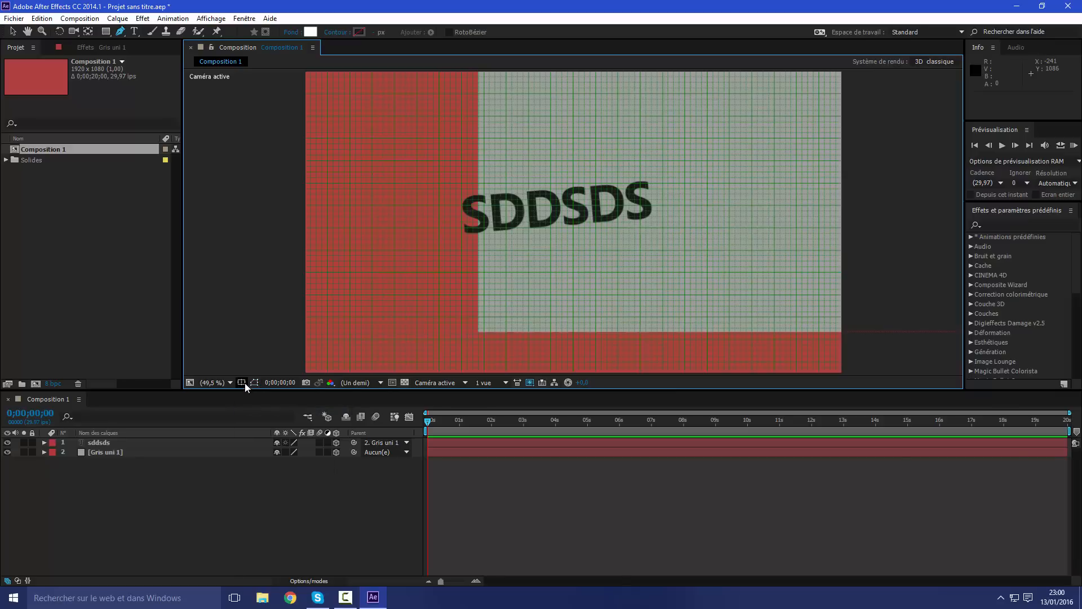
left_click(241, 383)
left_click(264, 450)
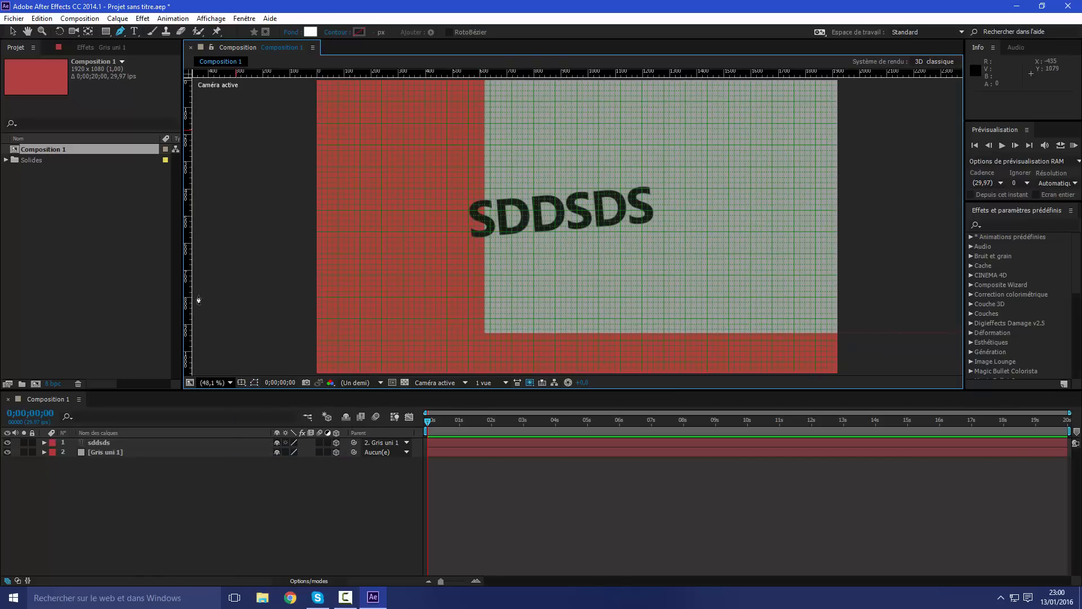
Turn off the standard grid and the rulers in the composition view, leaving the guides option enabled
left_click(243, 384)
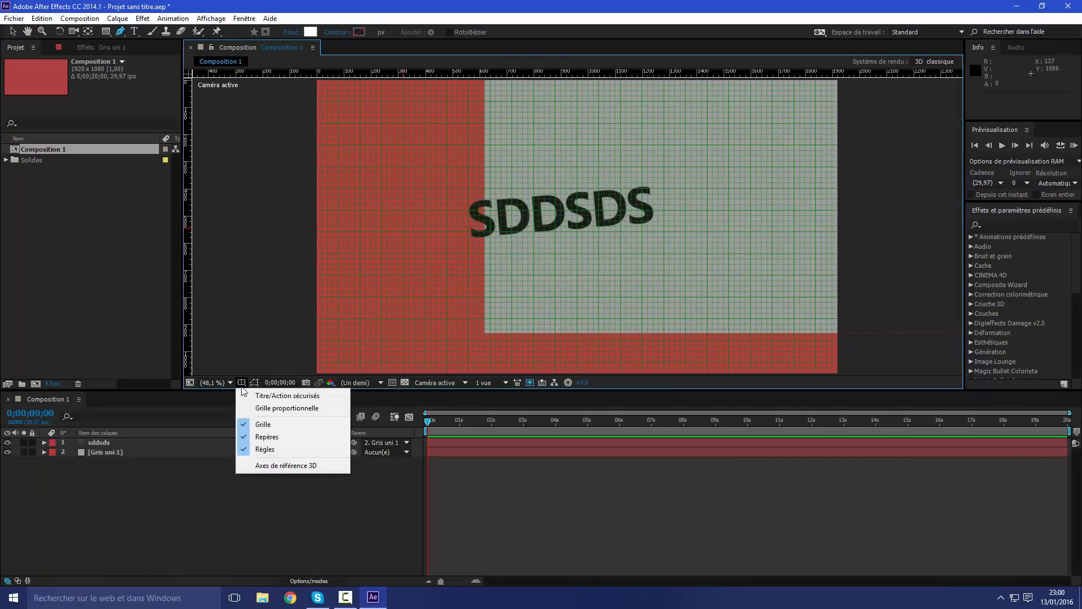
left_click(260, 423)
left_click(241, 383)
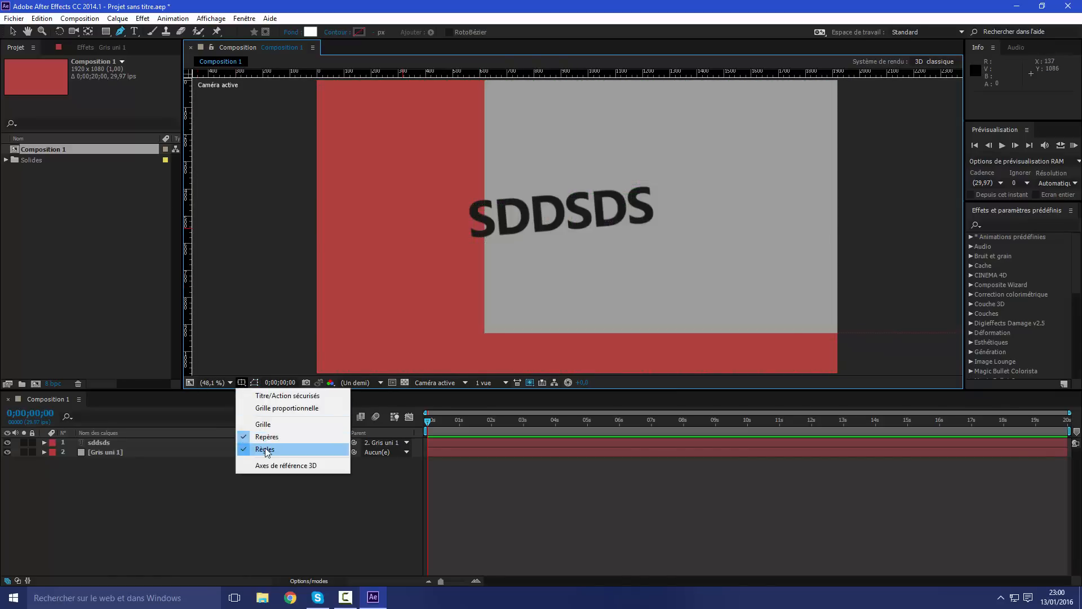
left_click(263, 449)
left_click(243, 385)
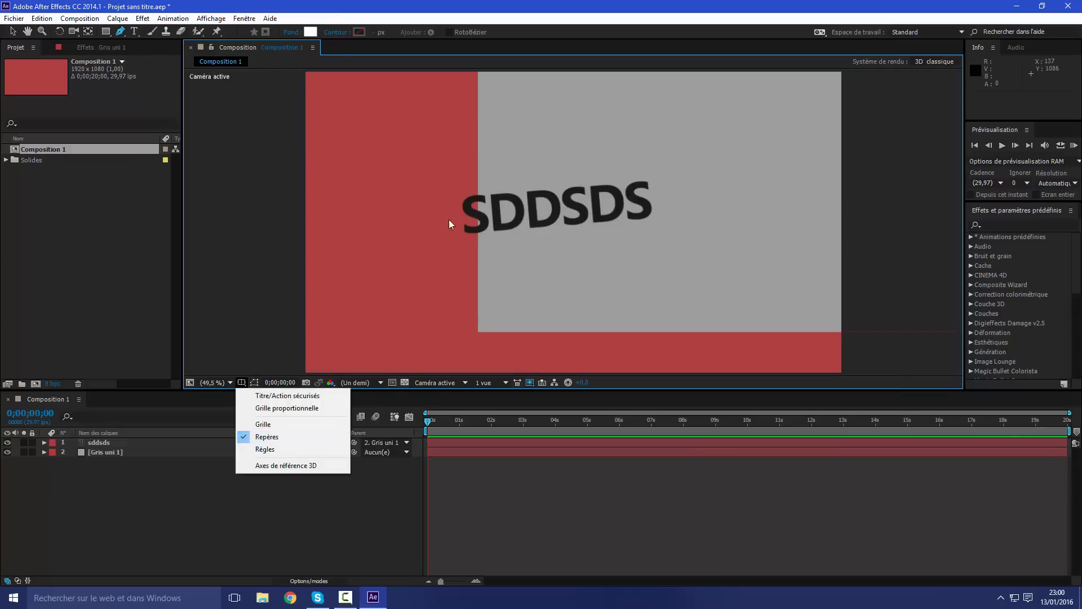
left_click(255, 382)
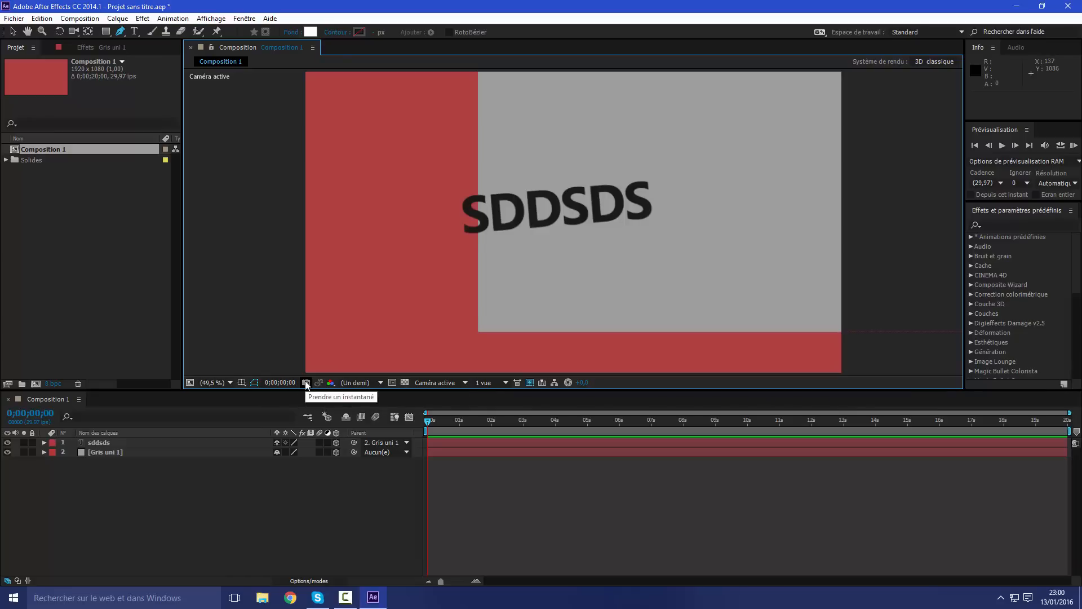
Try the Intégrale and Un demi preview resolutions and leave the composition view set to Intégrale
left_click(357, 383)
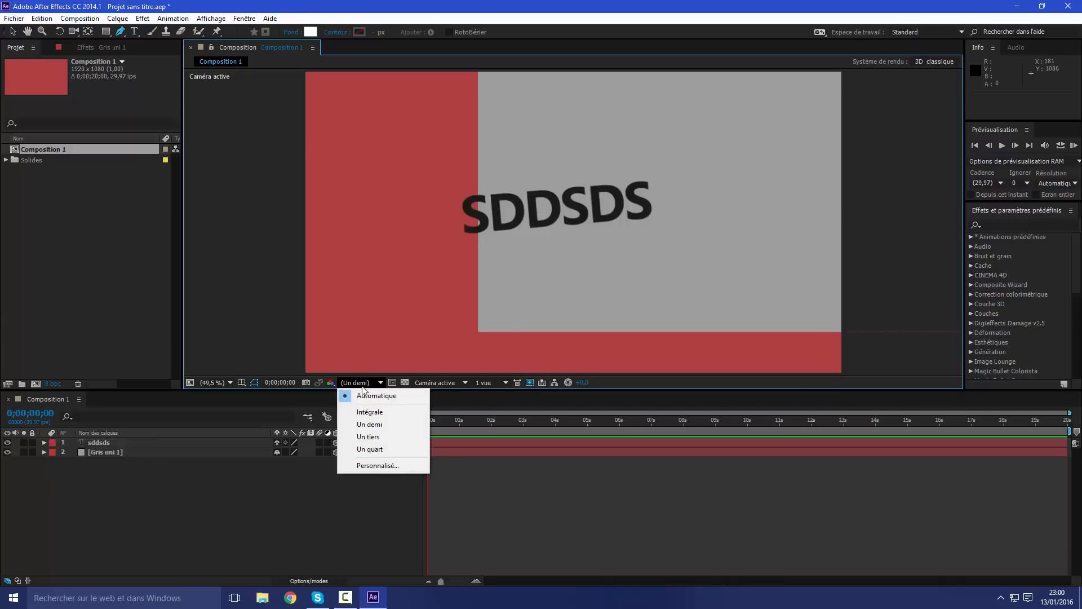
left_click(370, 412)
left_click(360, 383)
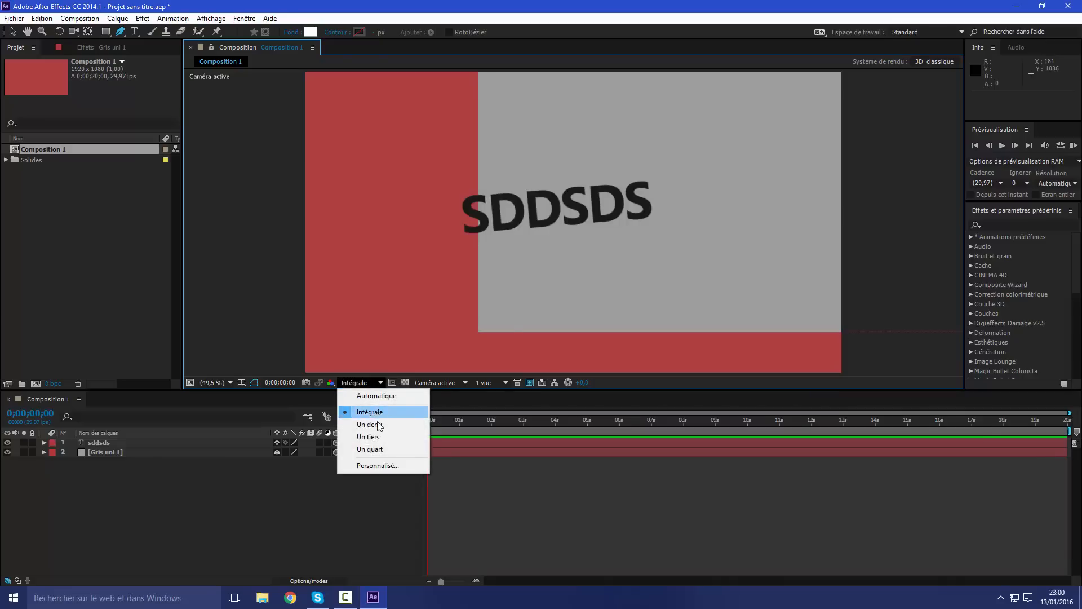
left_click(375, 424)
left_click(364, 383)
left_click(370, 412)
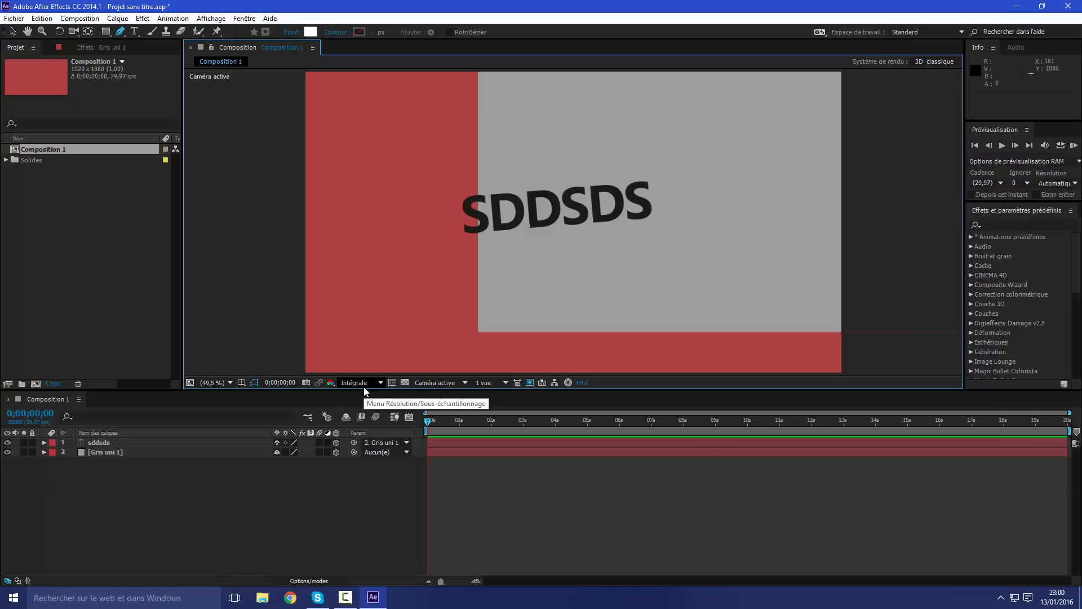
Draw a region of interest about 741 by 567 px around the end of the SDDSDS text and turn it off
left_click(393, 382)
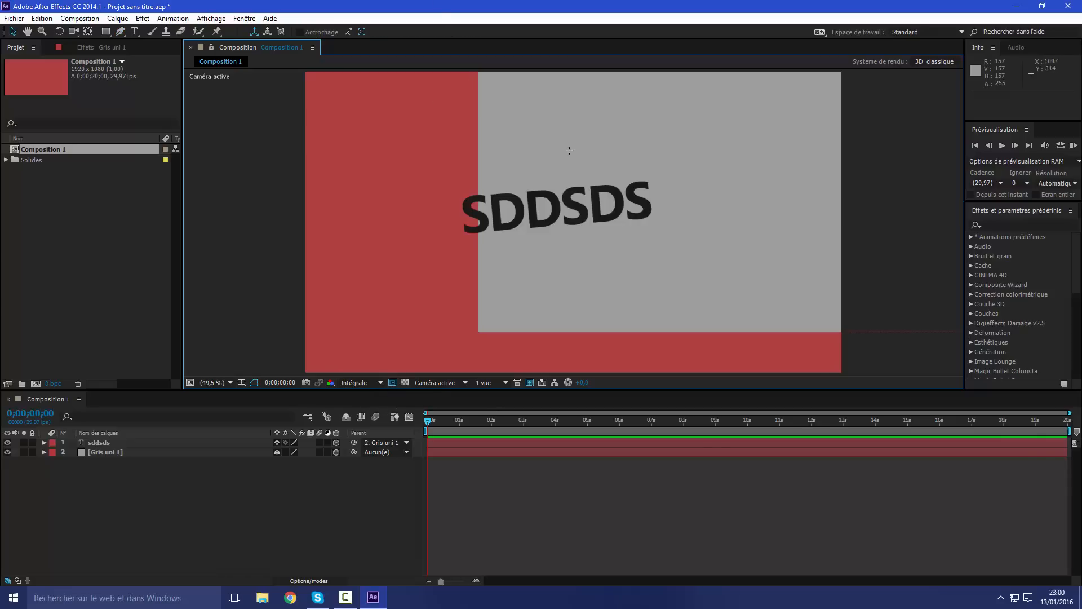
mouse_move(544, 92)
left_mouse_down()
mouse_move(682, 175)
mouse_move(754, 253)
left_mouse_up()
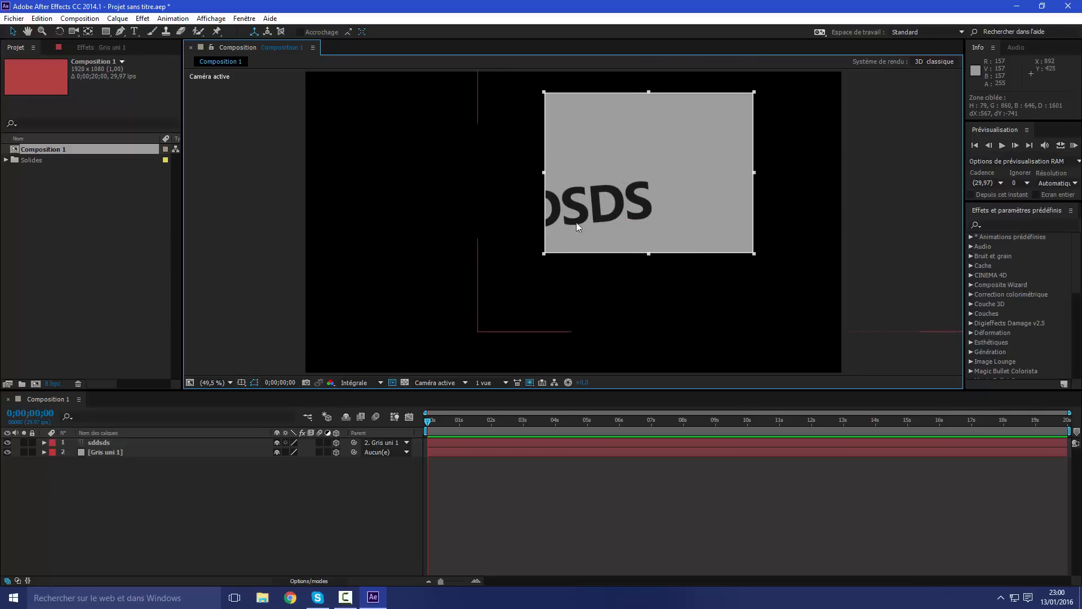
left_click(393, 383)
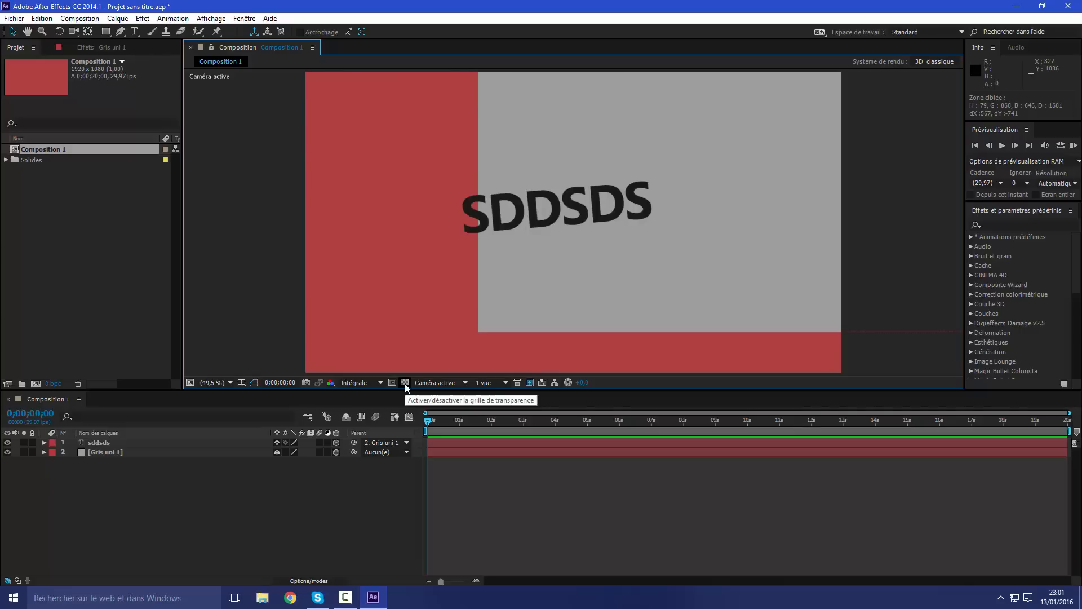
Switch the transparency grid on and off, and view the 3D view choices while keeping Caméra active
left_click(405, 383)
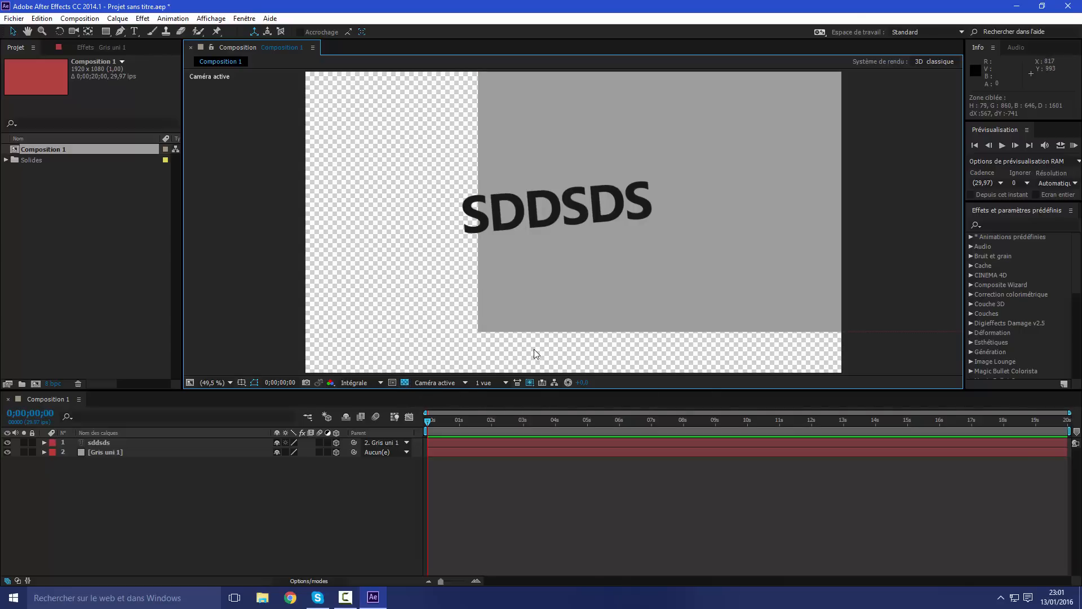
left_click(403, 384)
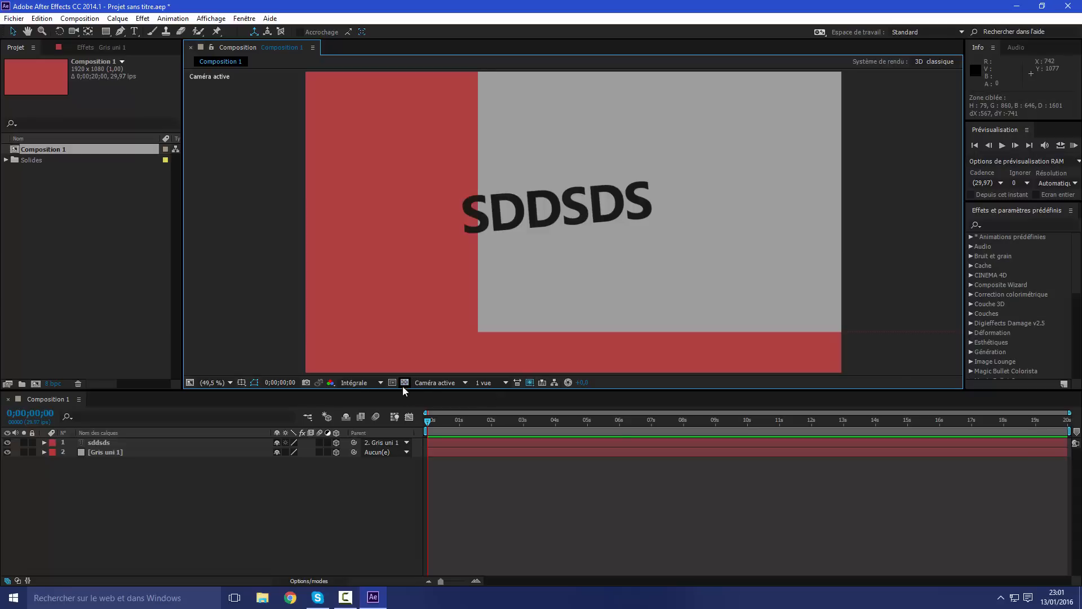
left_click(435, 386)
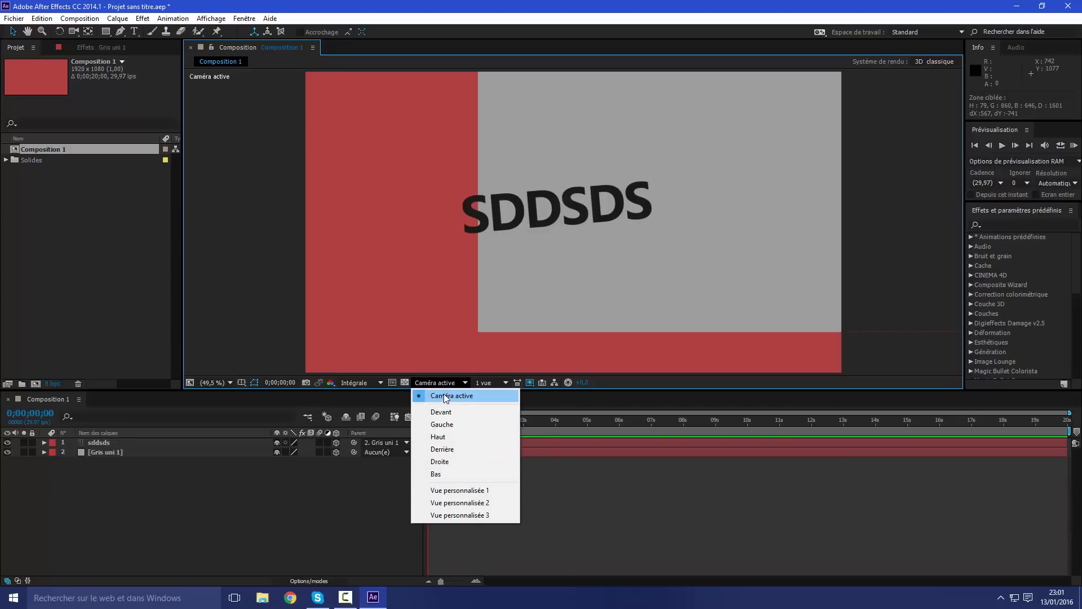
left_click(451, 395)
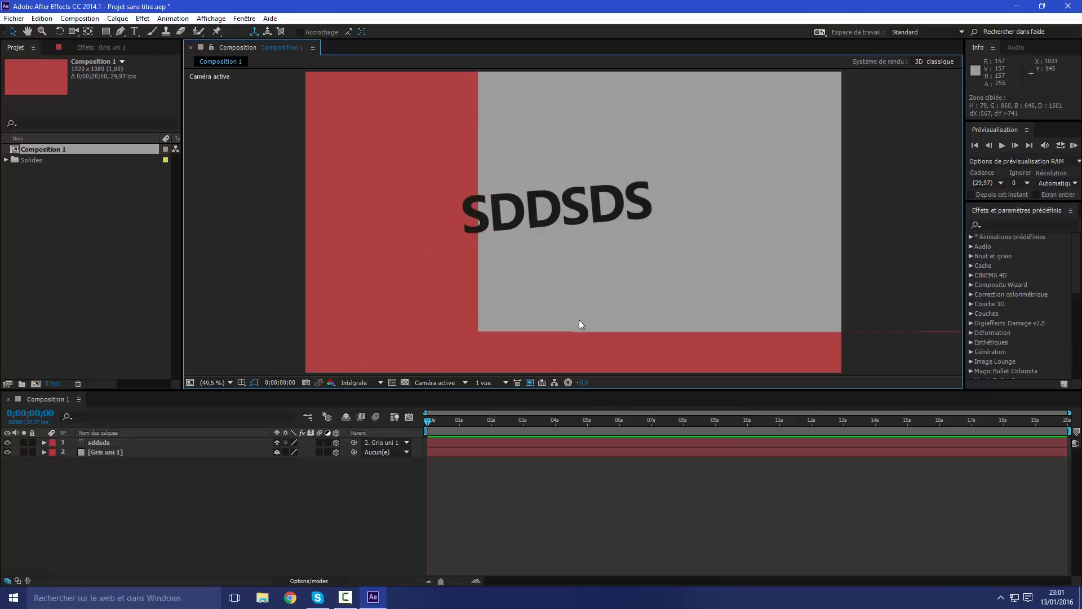
Try the four-view layout with three small views below the main one and return to the single view
left_click(485, 384)
left_click(516, 482)
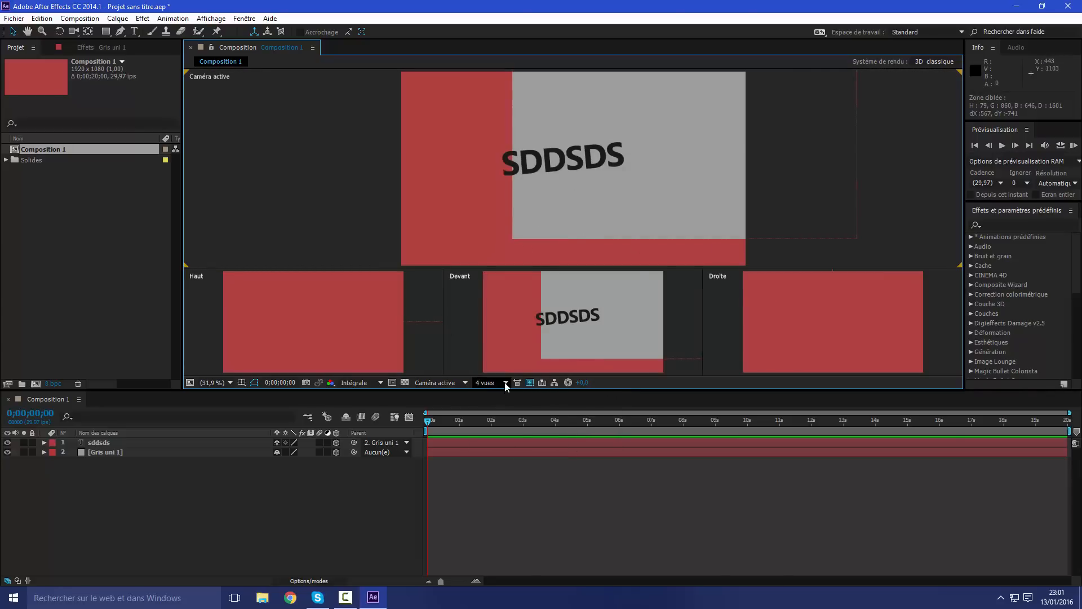
left_click(488, 383)
left_click(505, 397)
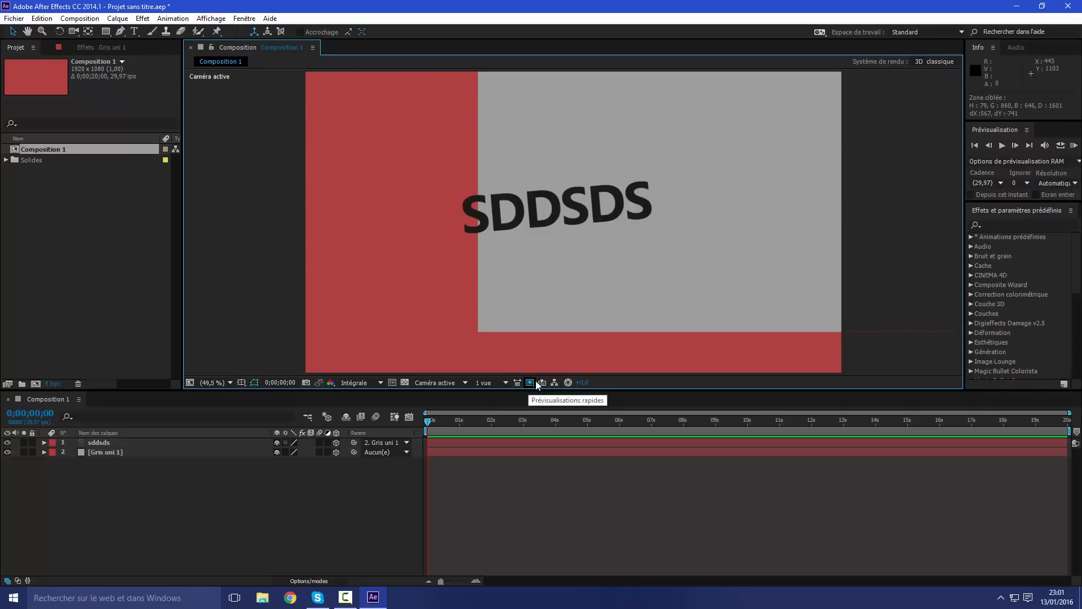
left_click(530, 472)
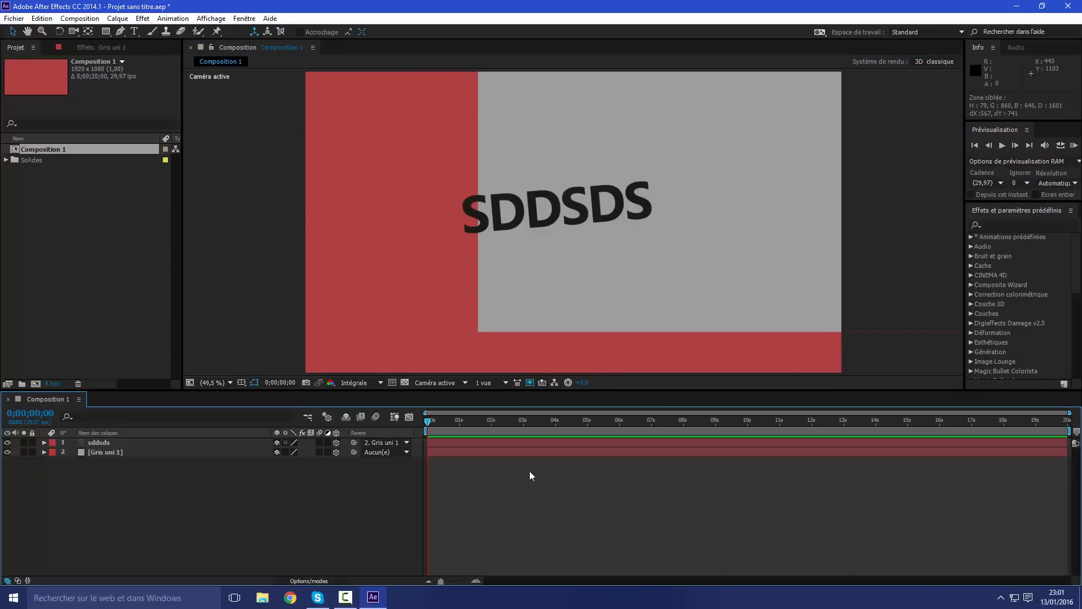
View the flowchart of Composition 1 with its layers expanded and close it
left_click(555, 384)
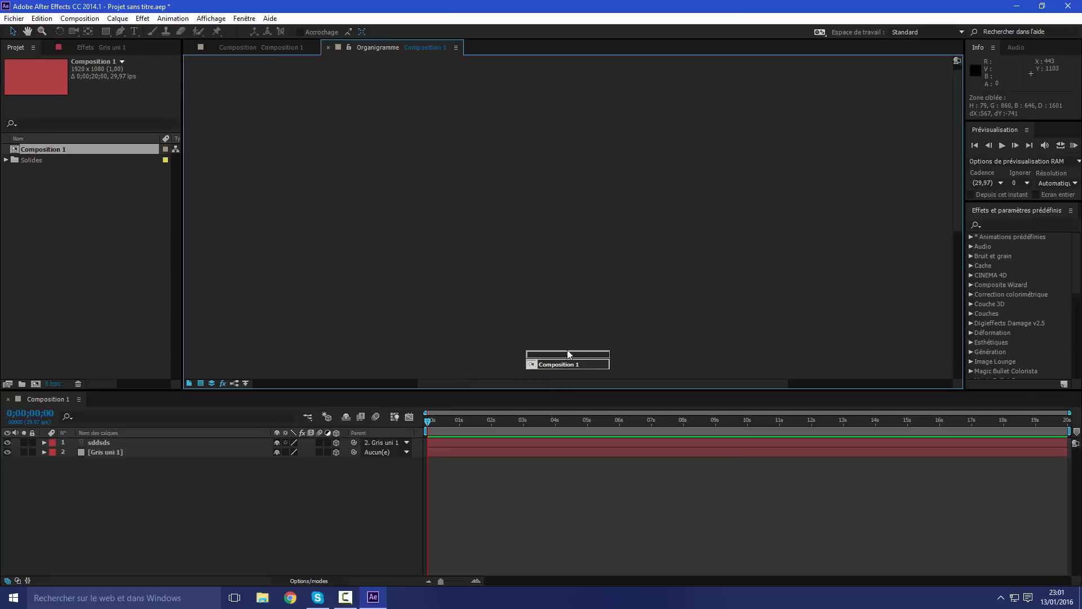
left_click(569, 353)
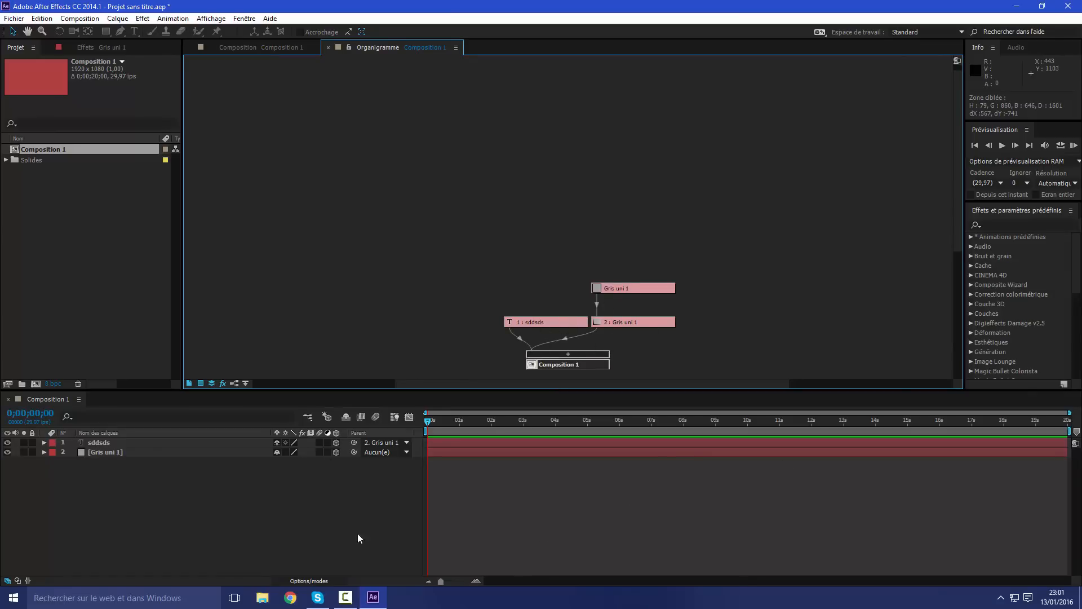
left_click(328, 47)
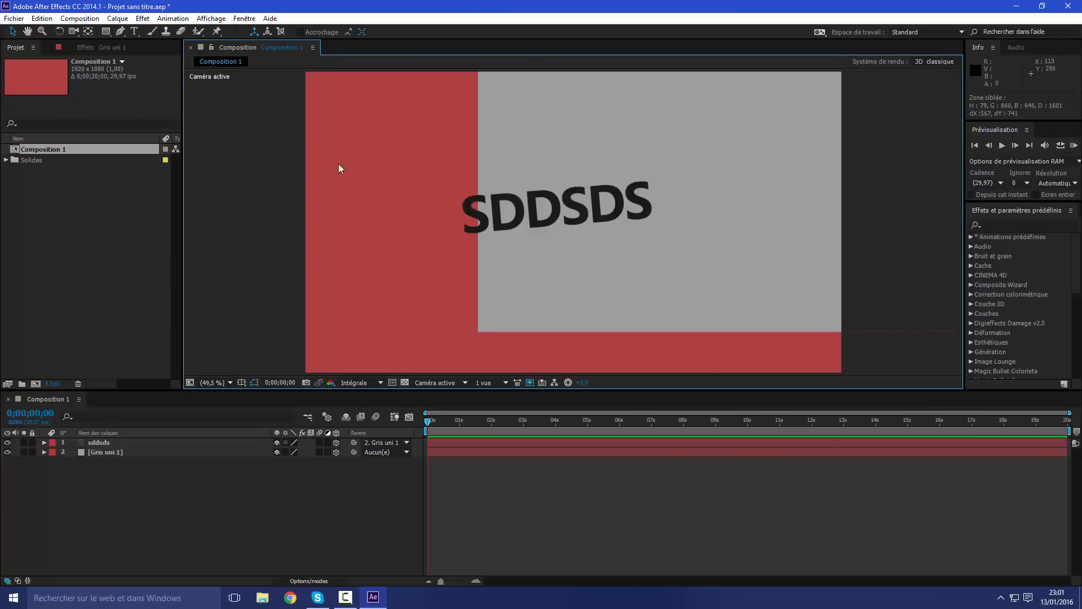